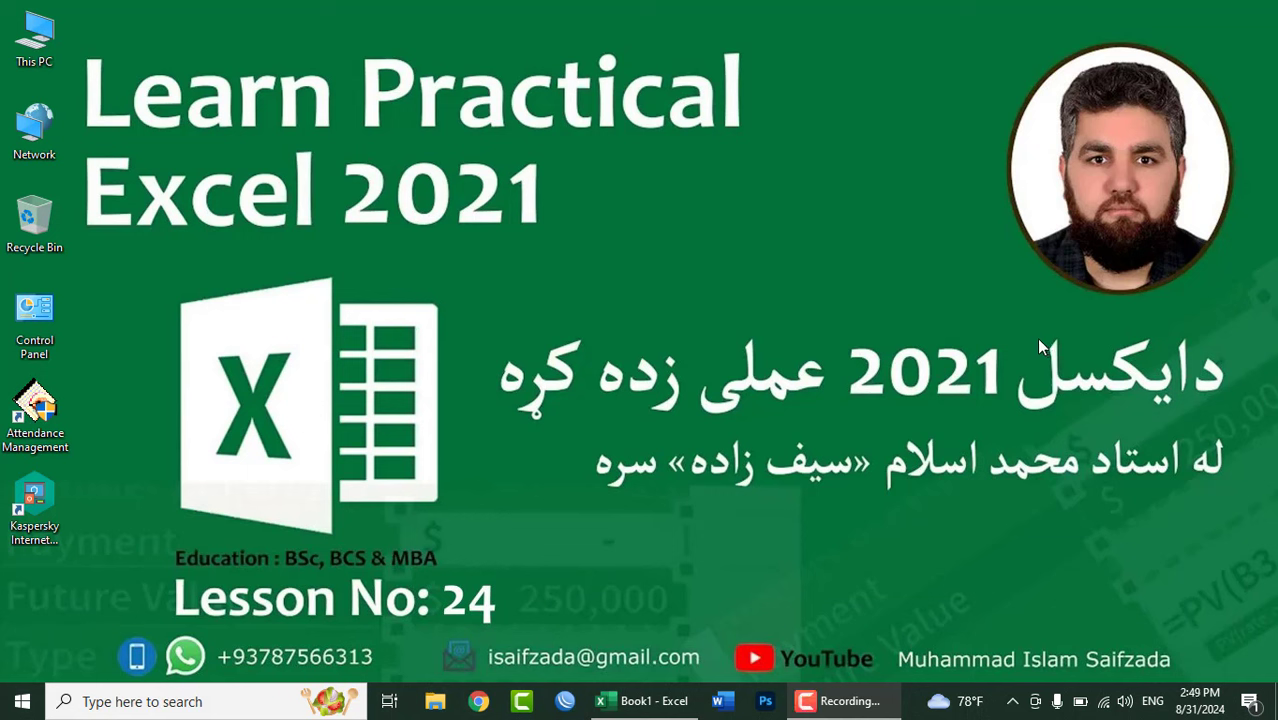
Step: Refresh the Windows desktop and bring the blank Book1 Excel workbook to the front
right_click(810, 236)
click(852, 290)
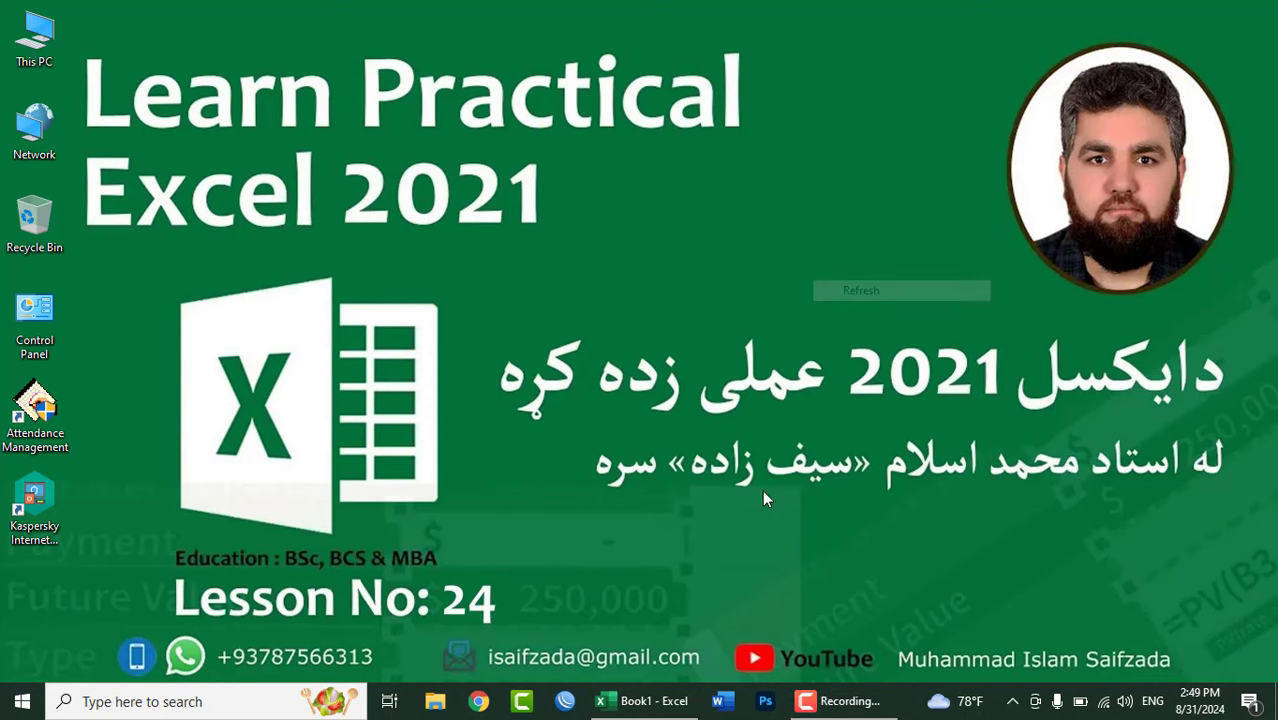
click(643, 701)
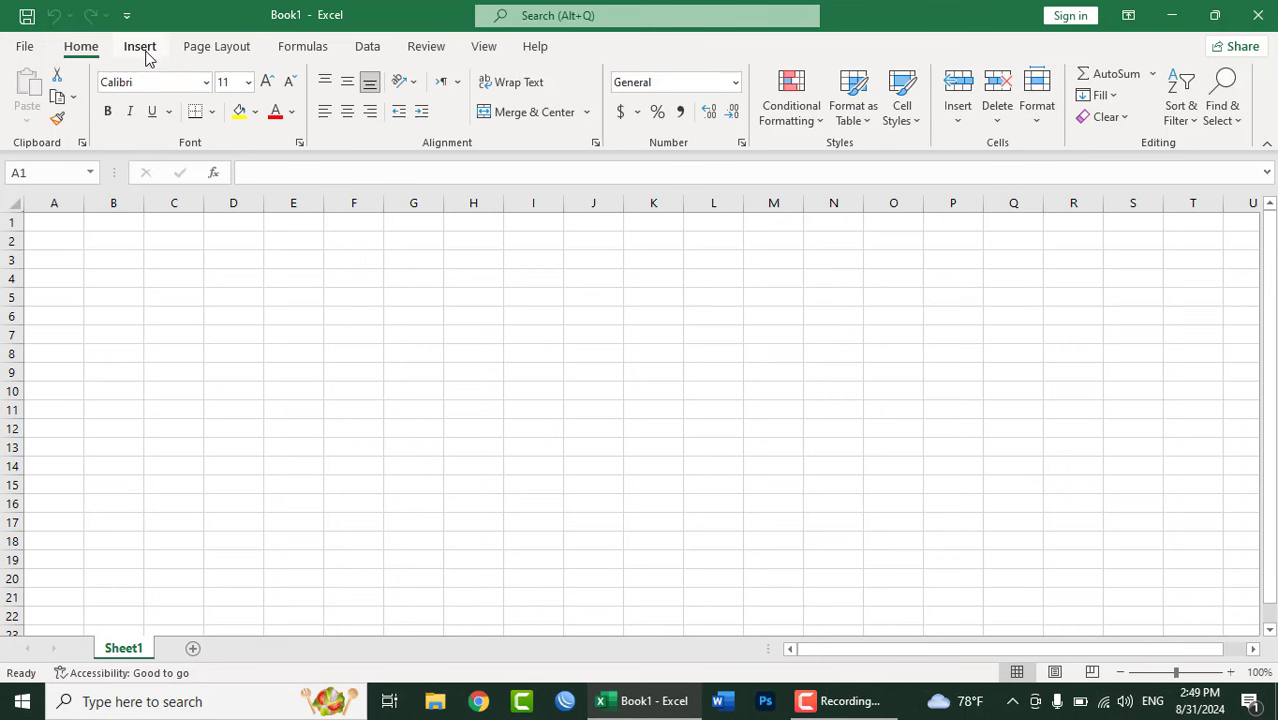
Step: Show the Insert ribbon with PivotTable, table, chart and slicer commands for Book1
click(142, 48)
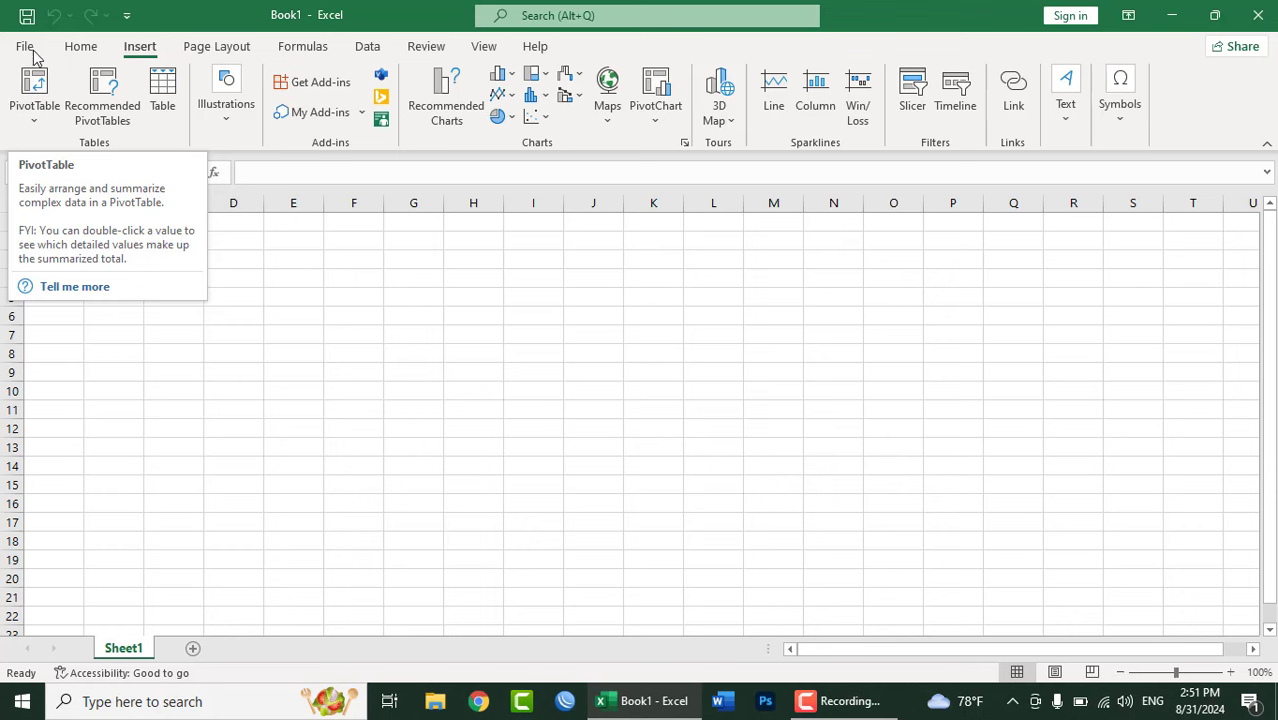
Step: Open the recent workbook 'Kaspersky Antivirus Total Sales' from the File menu
click(27, 47)
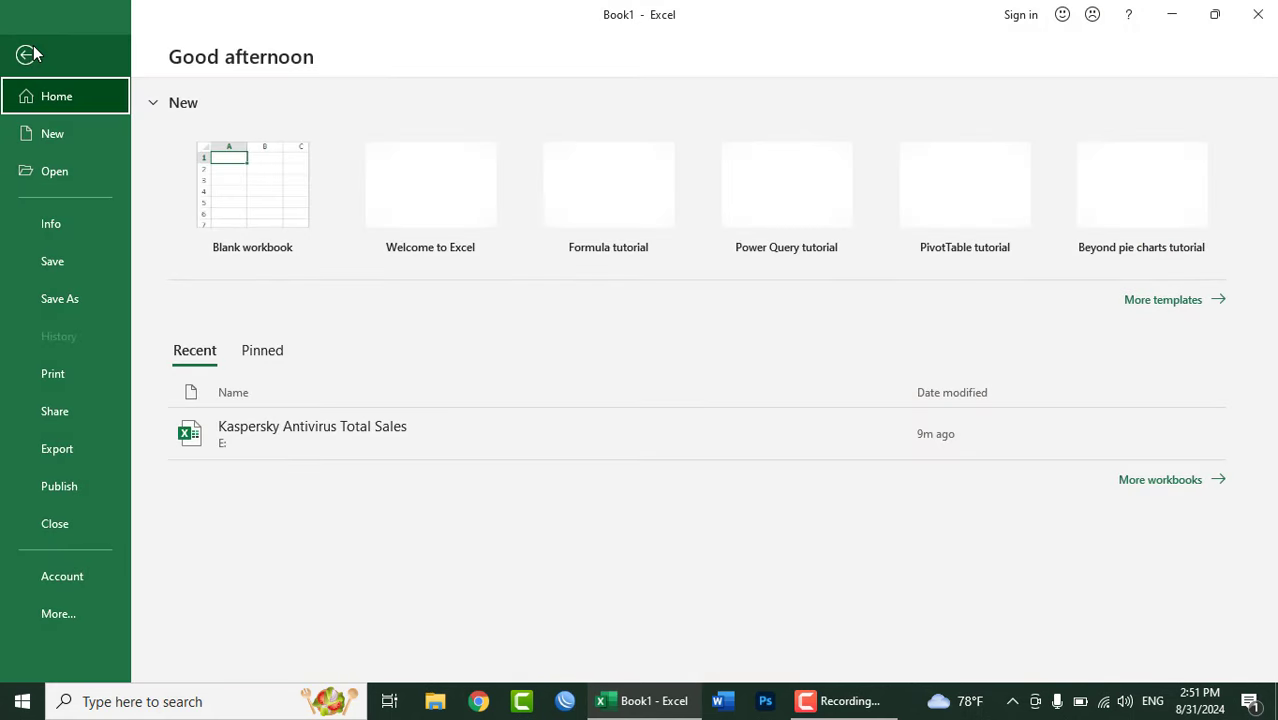
click(63, 173)
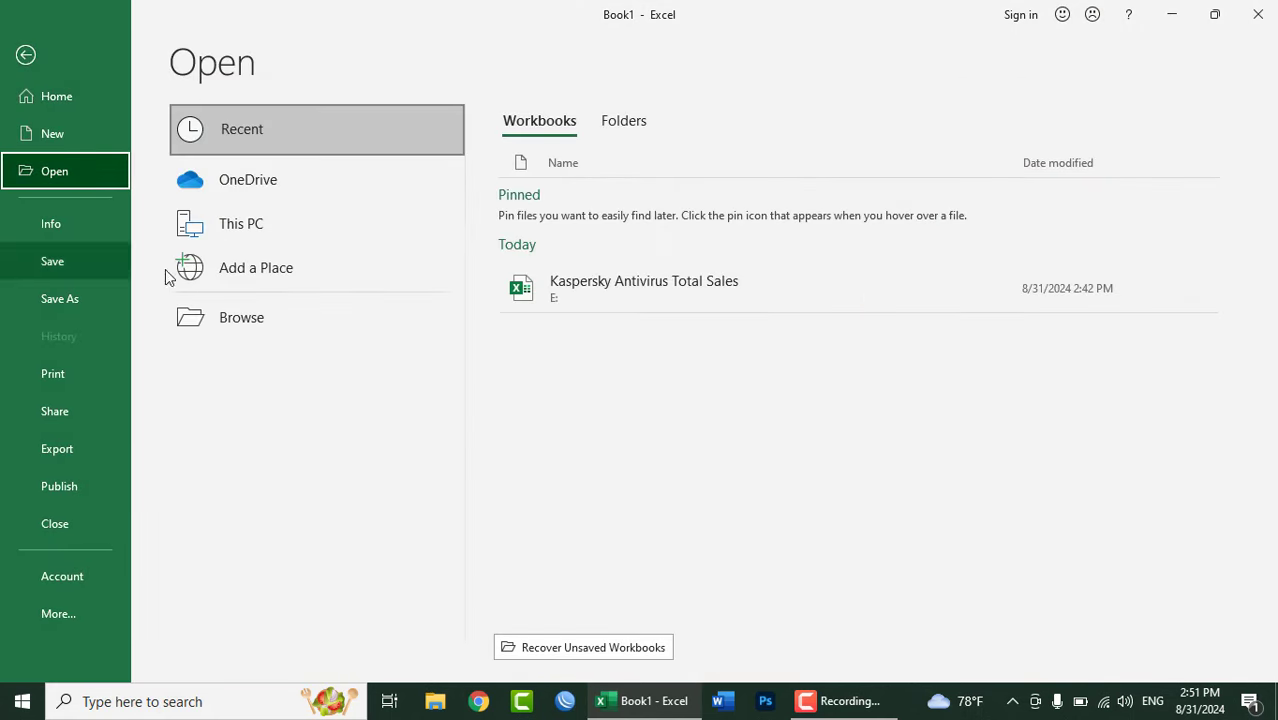
click(632, 307)
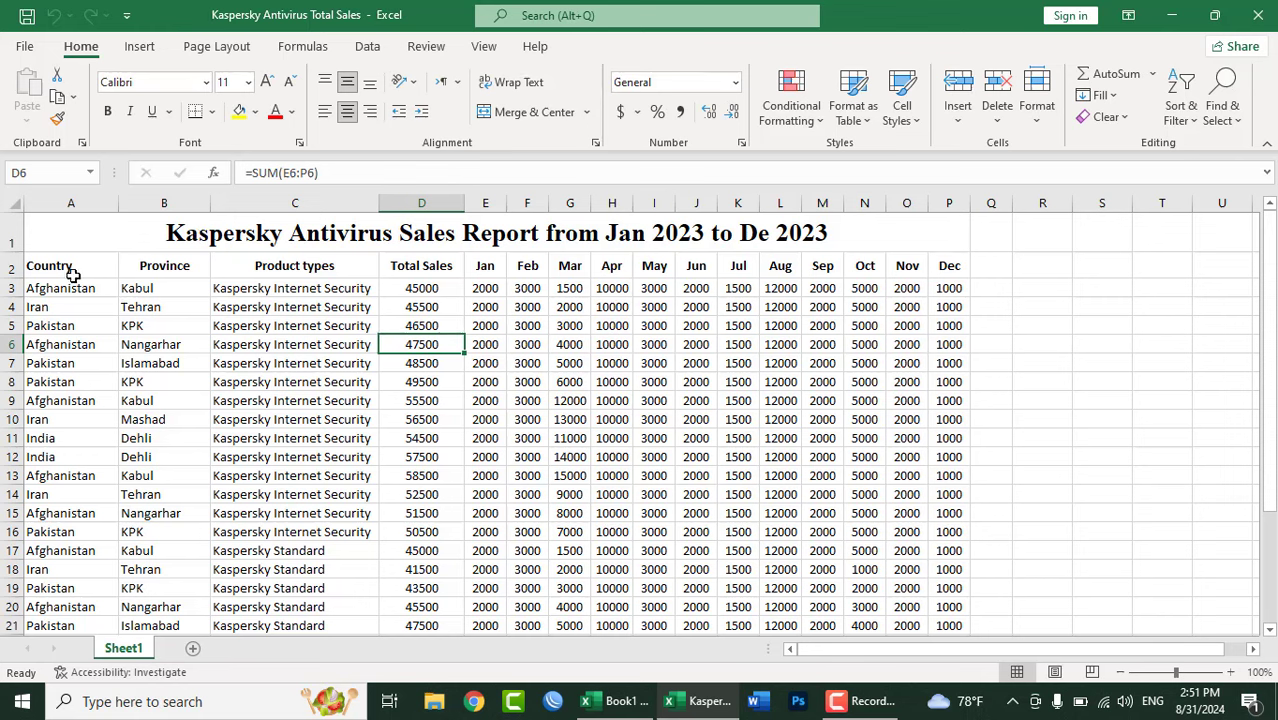
mouse_move(50, 266)
mouse_down()
mouse_move(899, 588)
mouse_move(945, 622)
mouse_up()
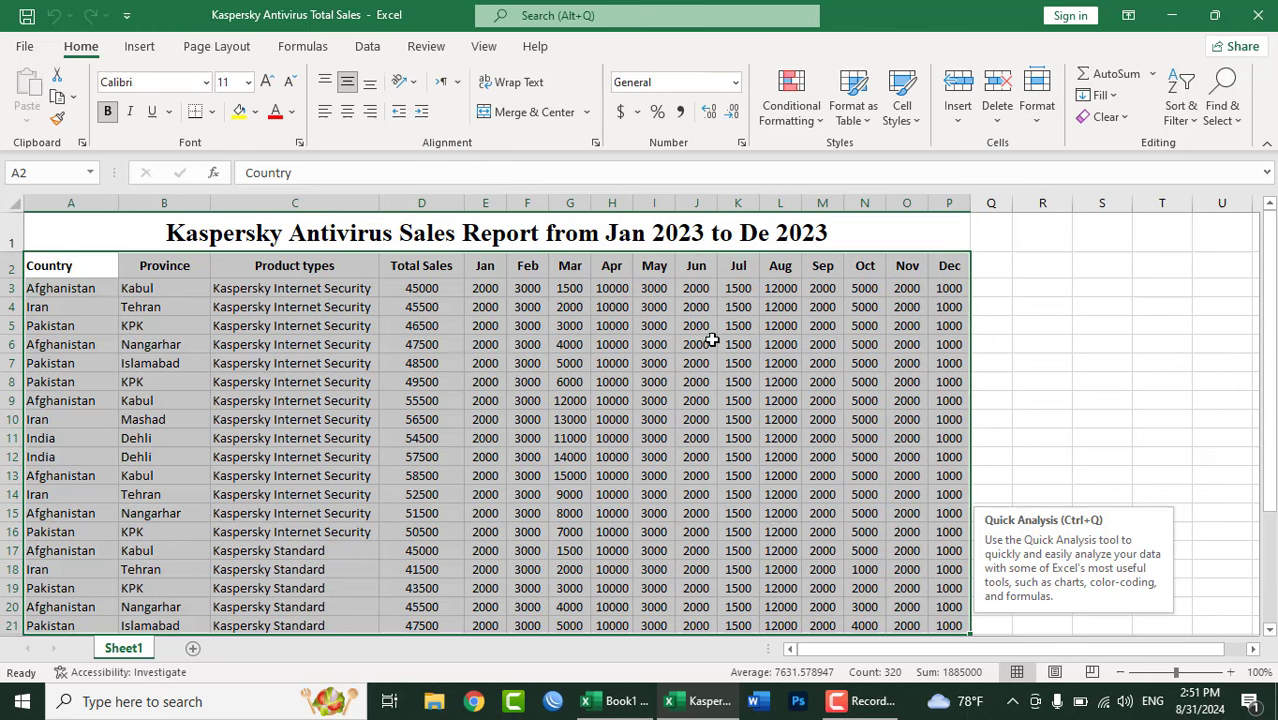
drag(82, 289, 90, 480)
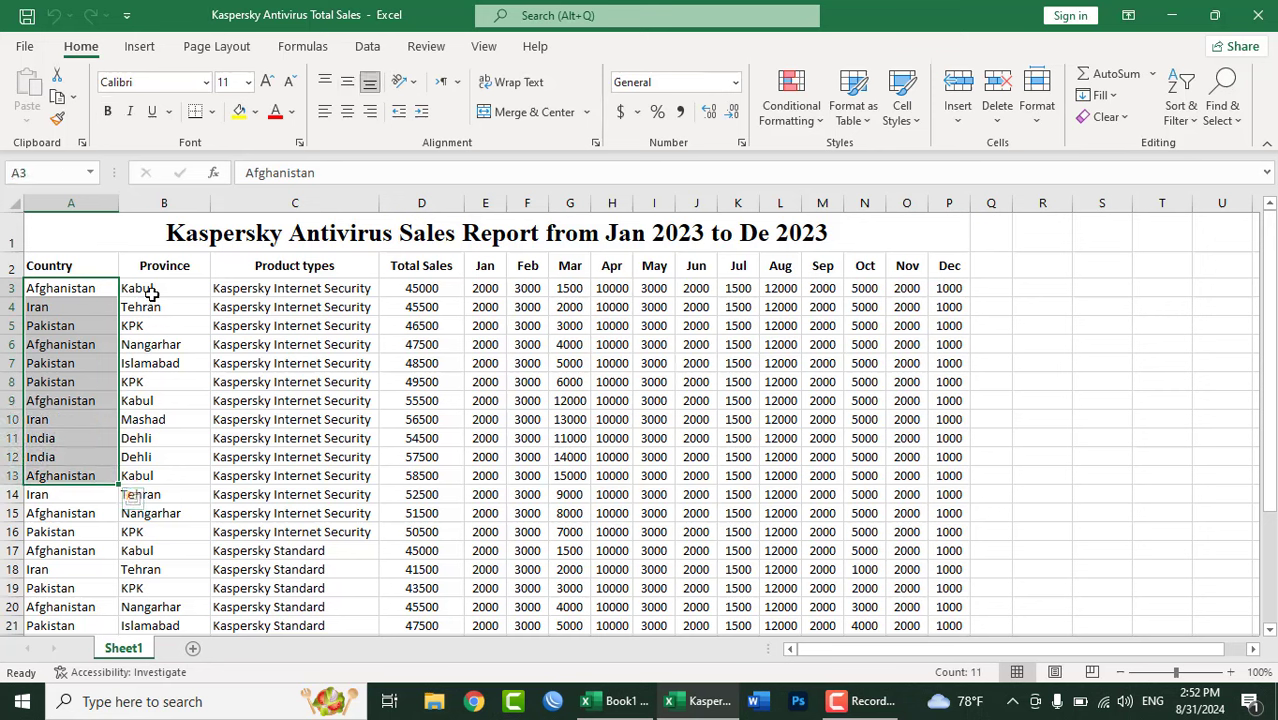
drag(150, 292, 163, 438)
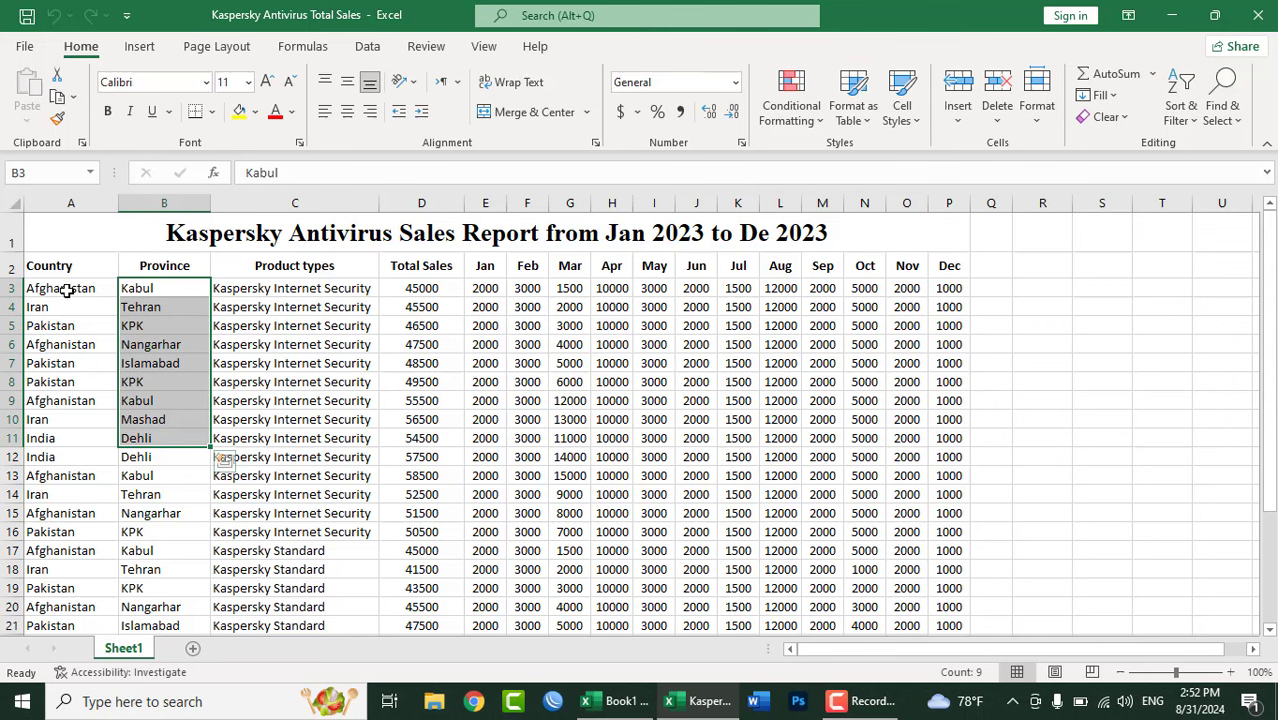
click(223, 289)
click(78, 289)
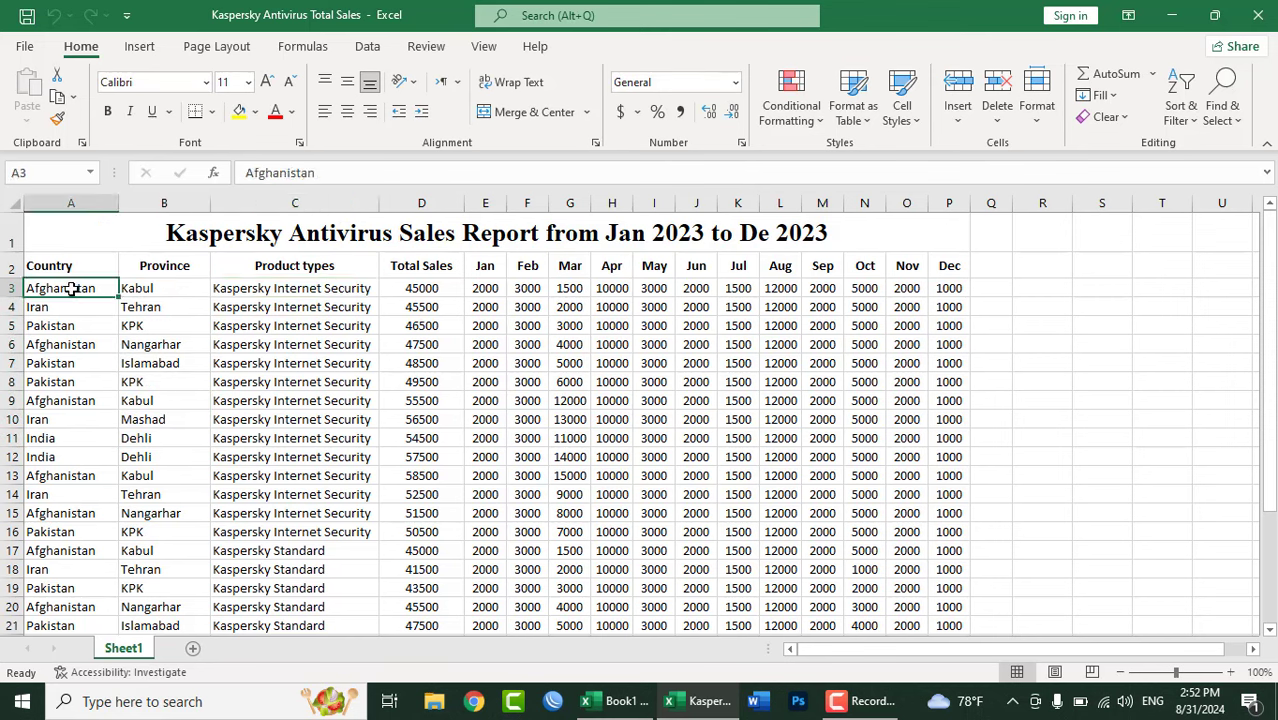
click(155, 290)
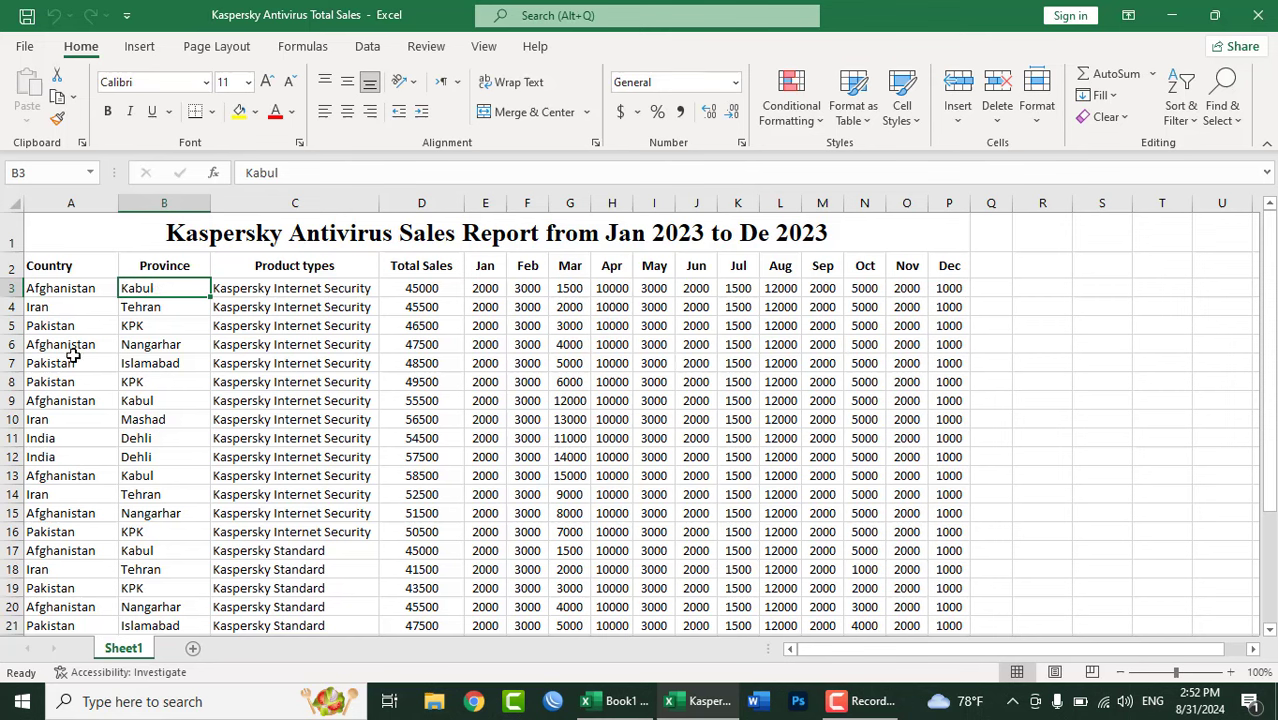
click(145, 344)
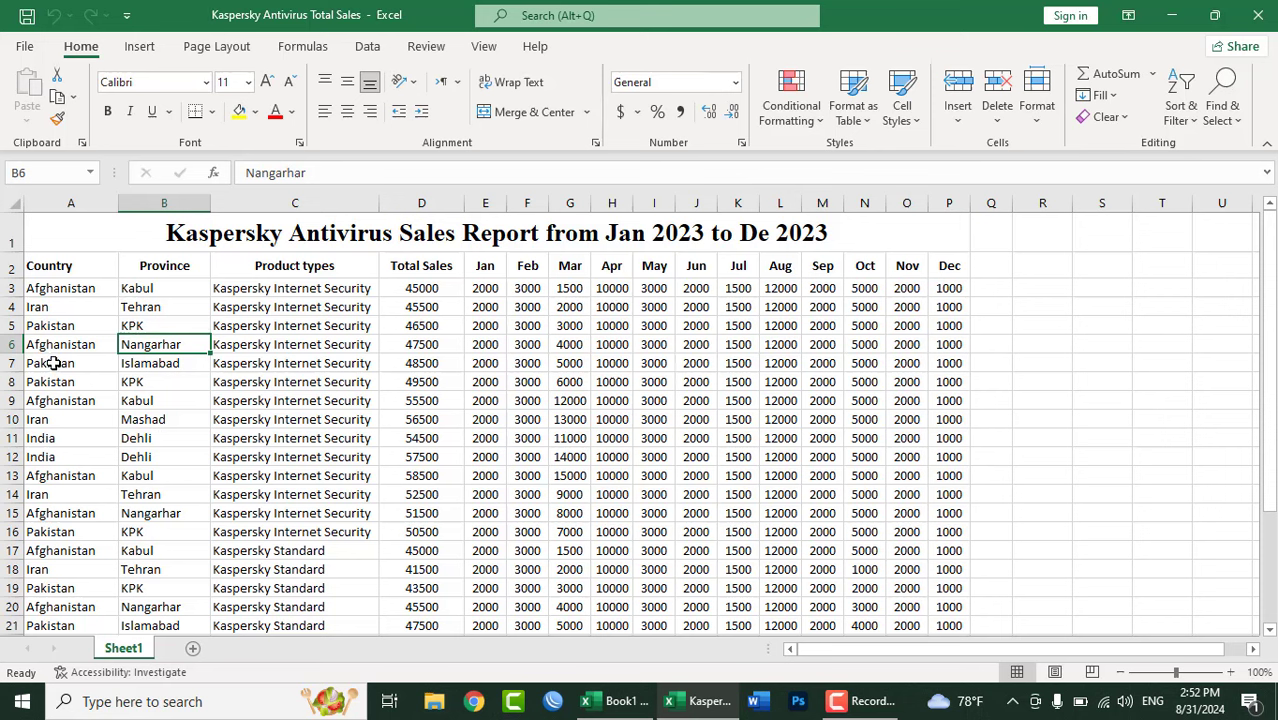
drag(245, 289, 273, 610)
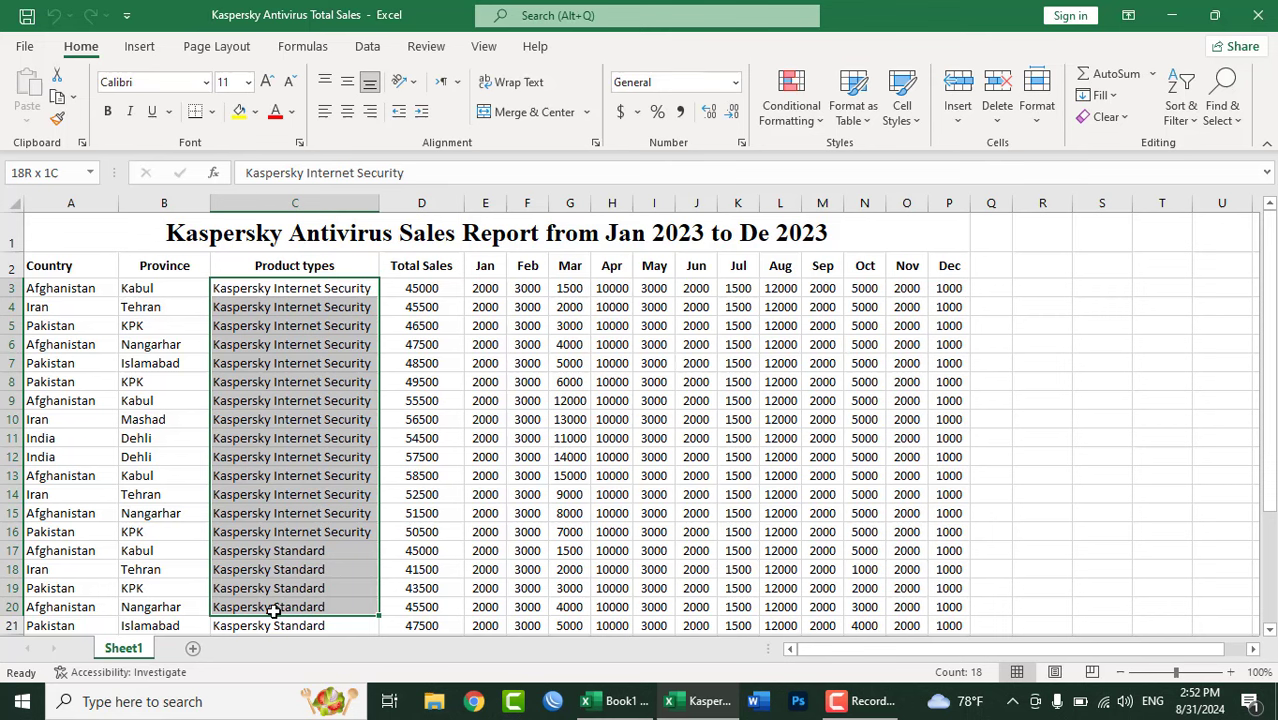
click(403, 287)
drag(403, 287, 424, 607)
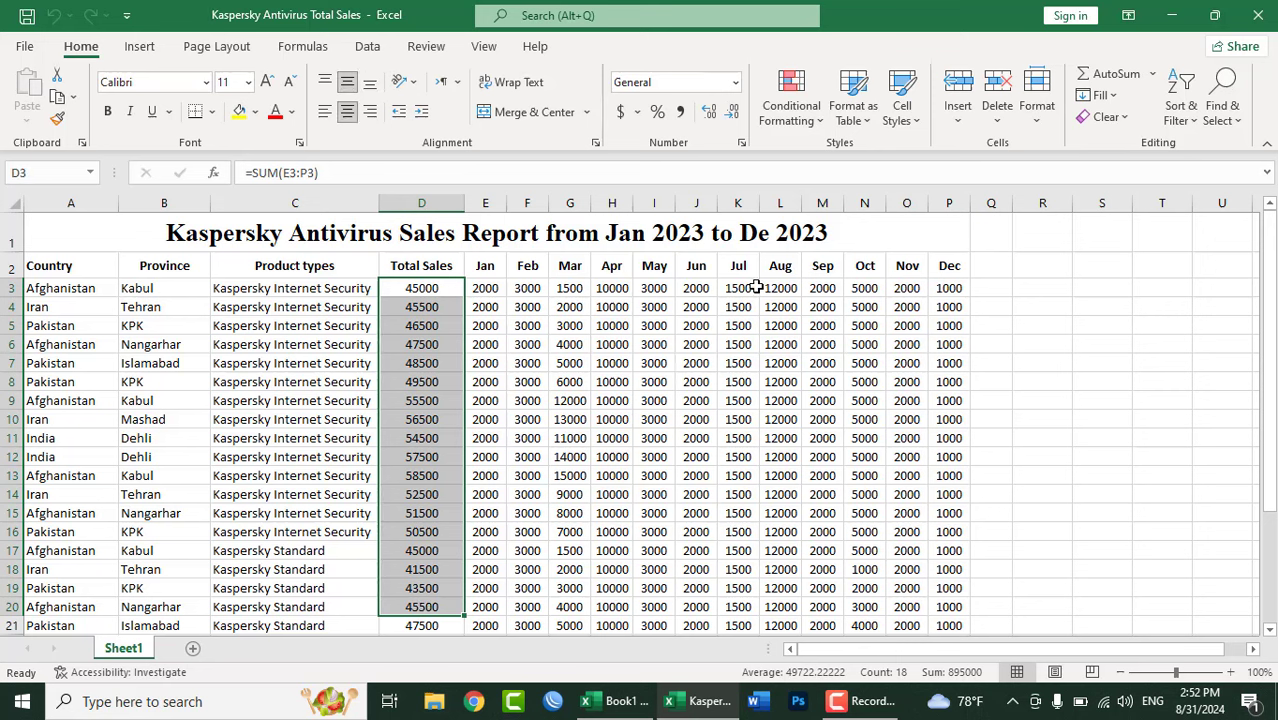
click(484, 288)
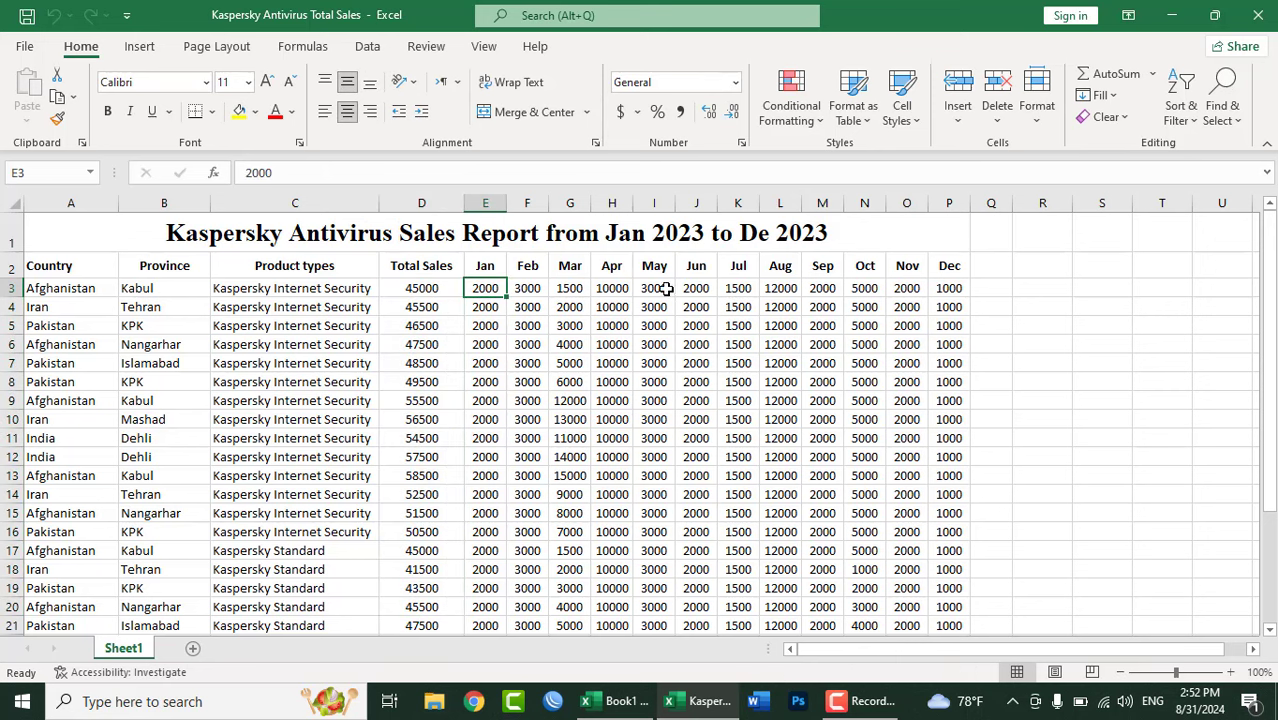
Step: Inspect report cells (Dec, Jan, Afghanistan, D3/D6 totals, Iran), then show Insert commands
click(956, 288)
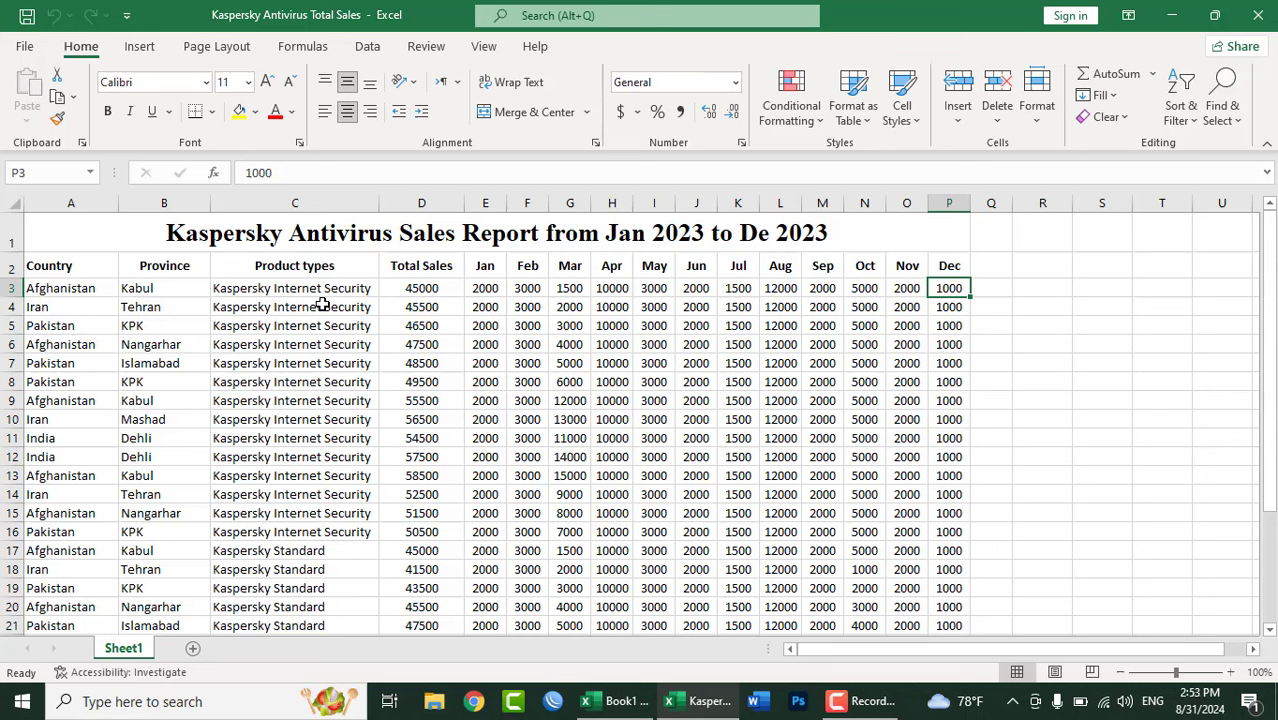
click(486, 309)
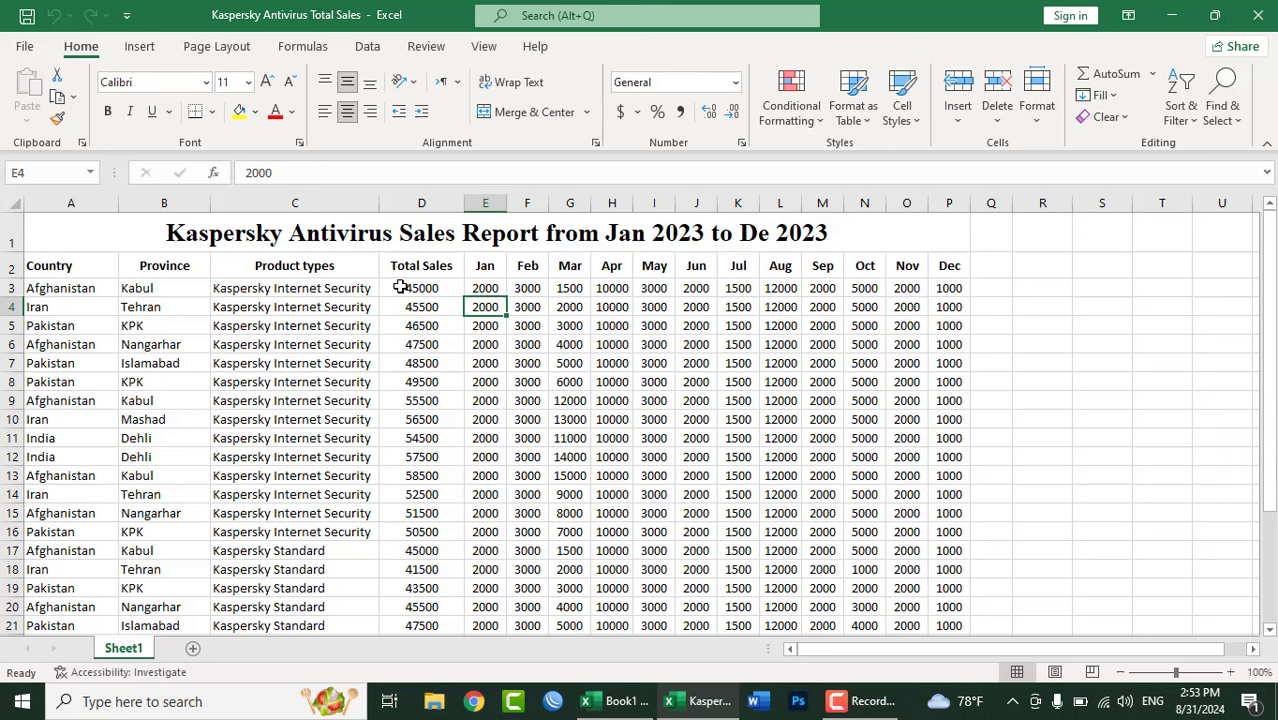
click(58, 292)
click(415, 289)
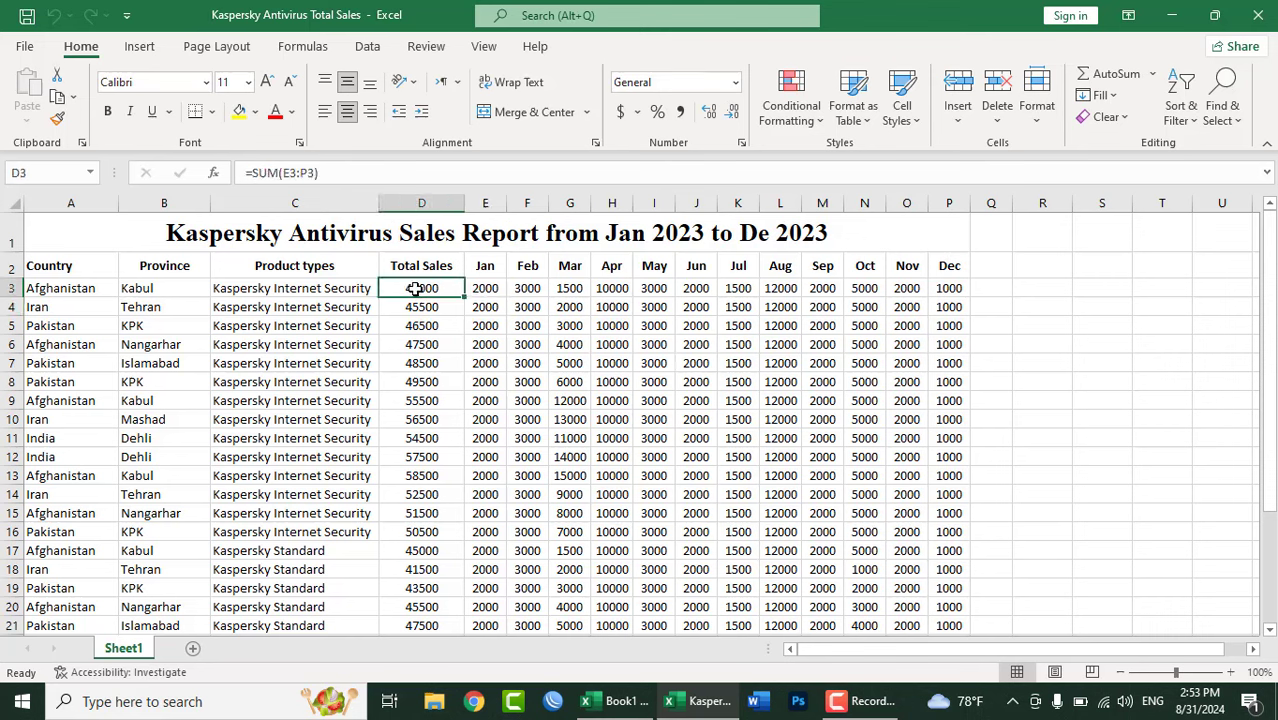
click(90, 348)
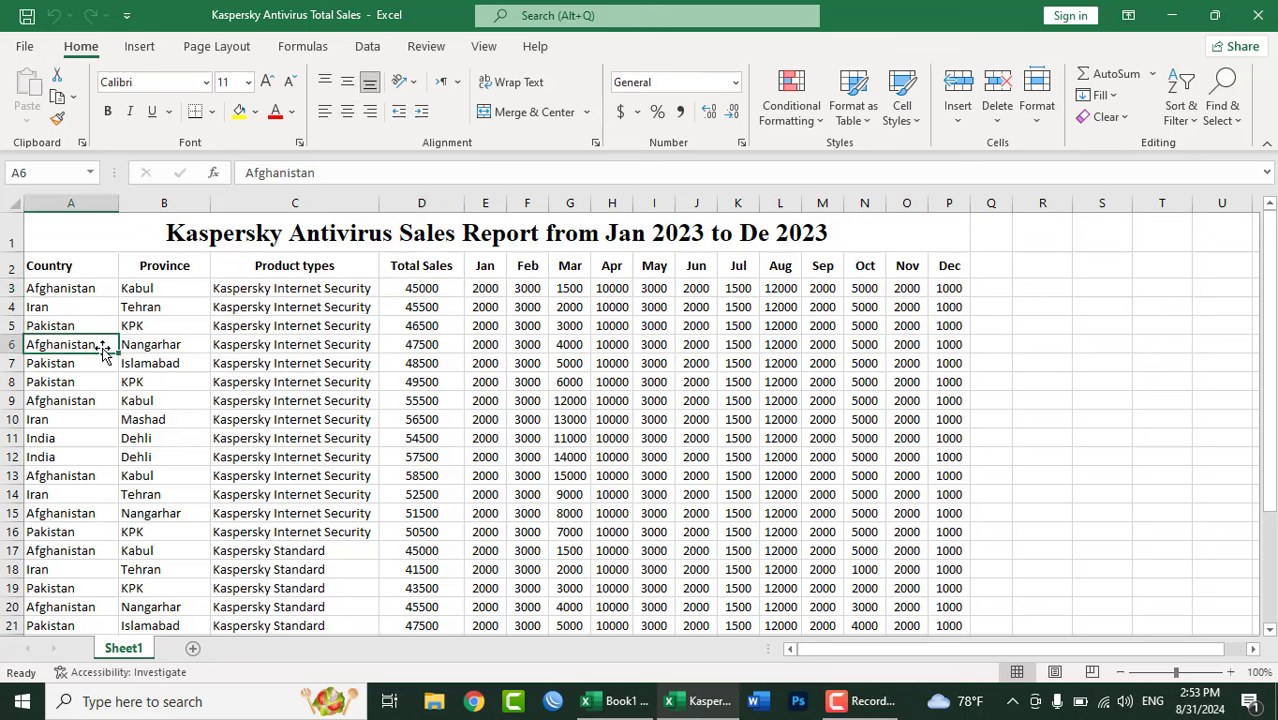
click(416, 345)
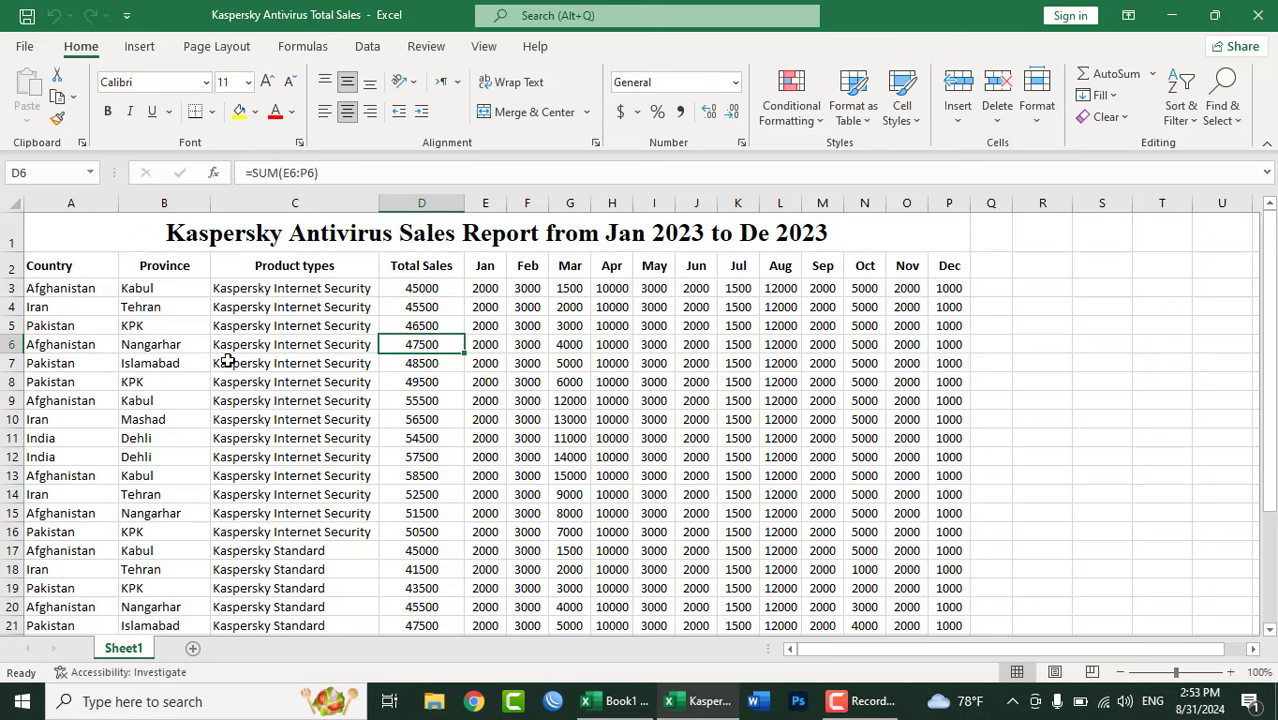
click(55, 403)
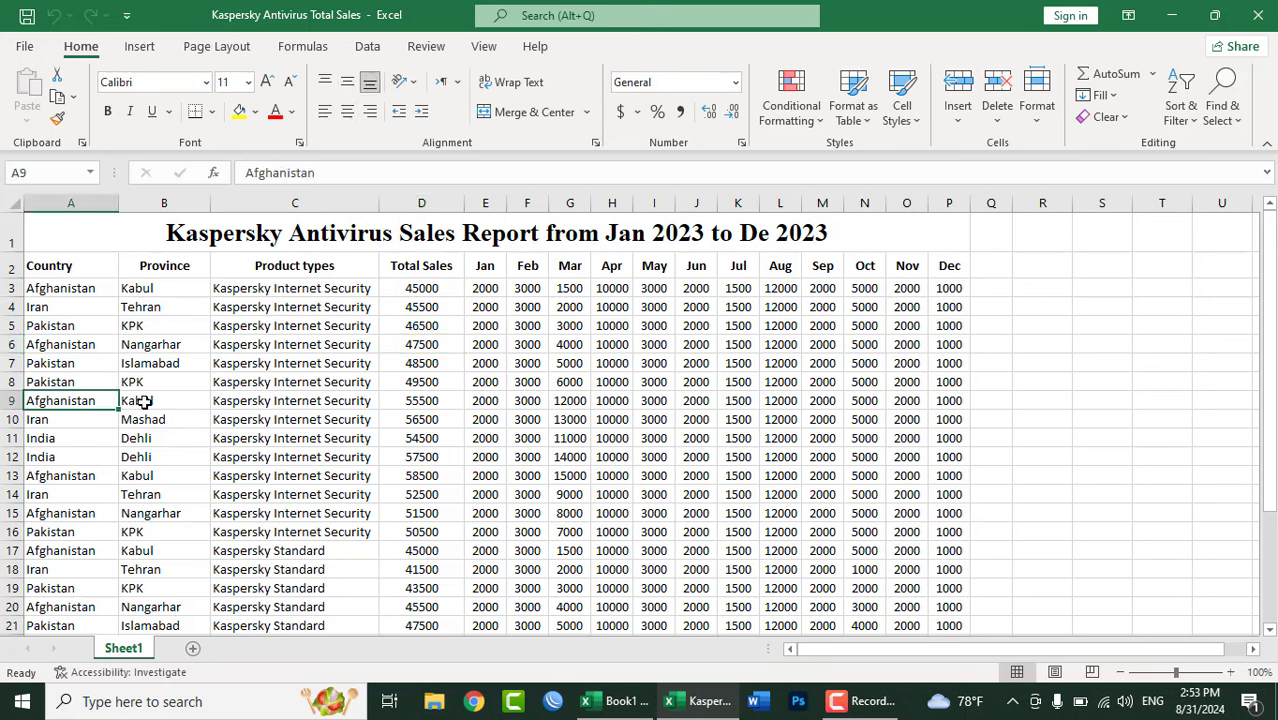
click(65, 567)
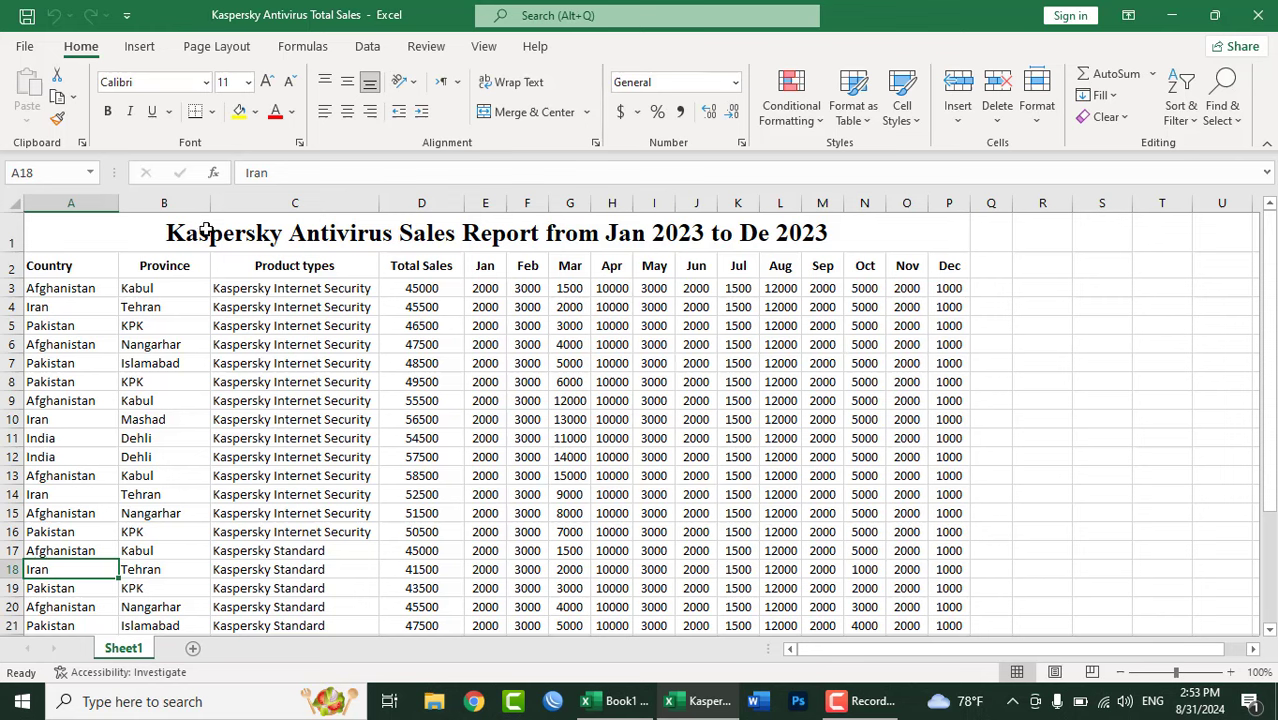
click(140, 47)
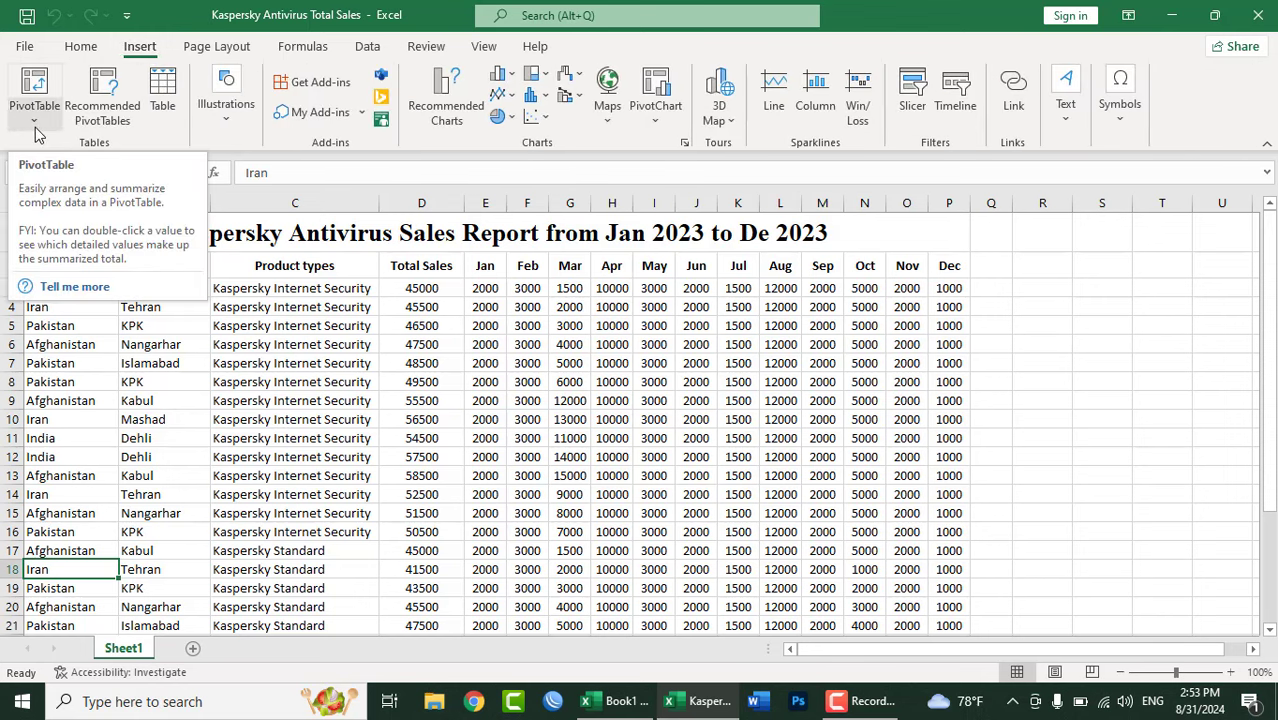
Step: With B5 active, start a PivotTable From Table/Range on the sales data
click(552, 374)
click(97, 285)
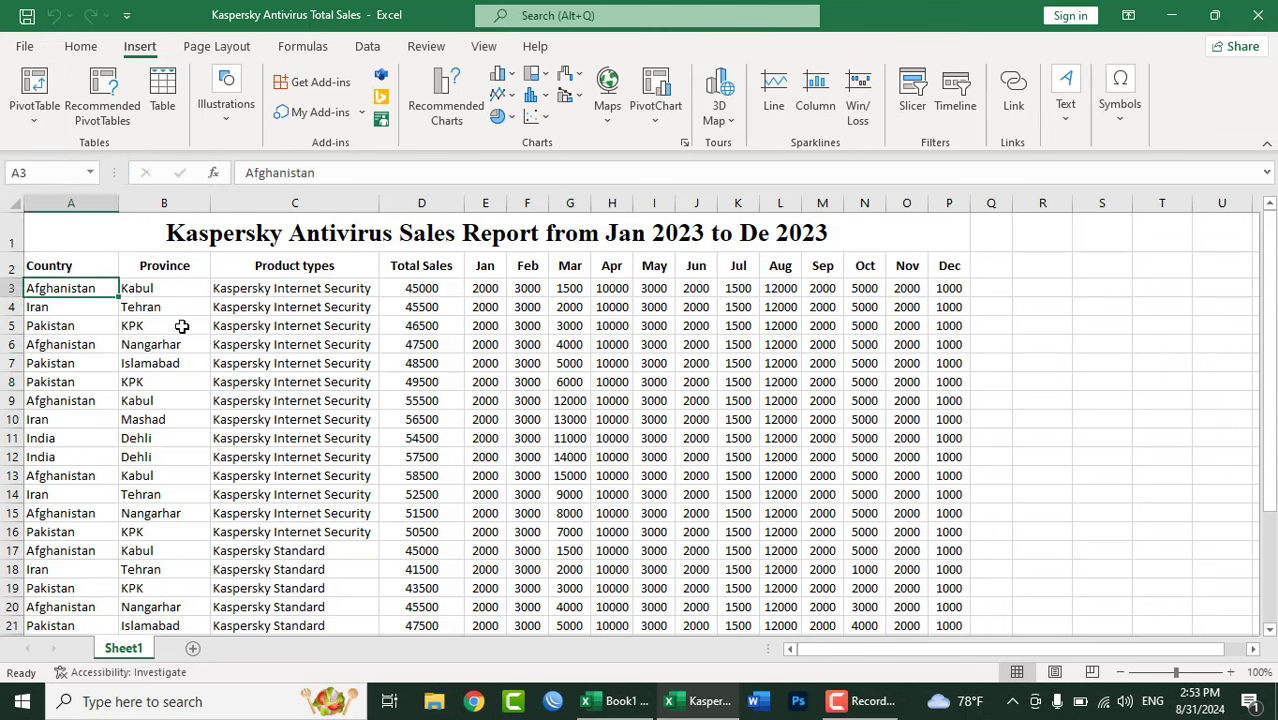
click(165, 326)
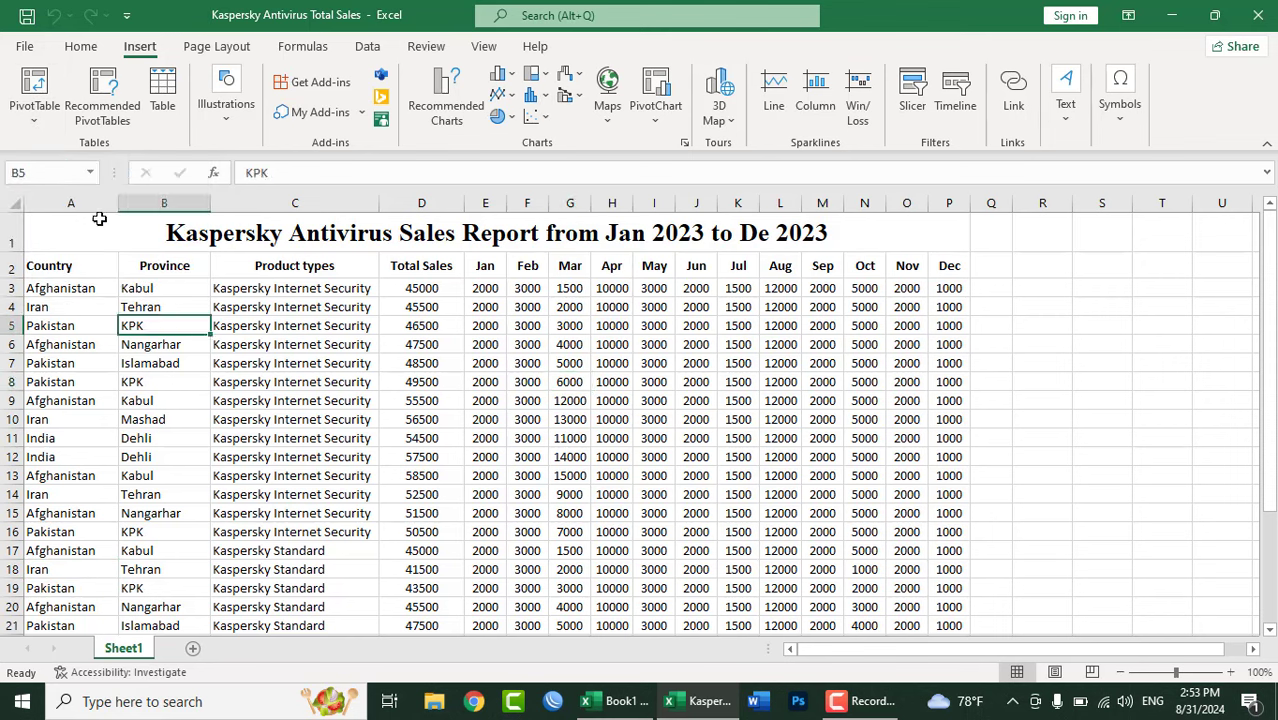
click(40, 124)
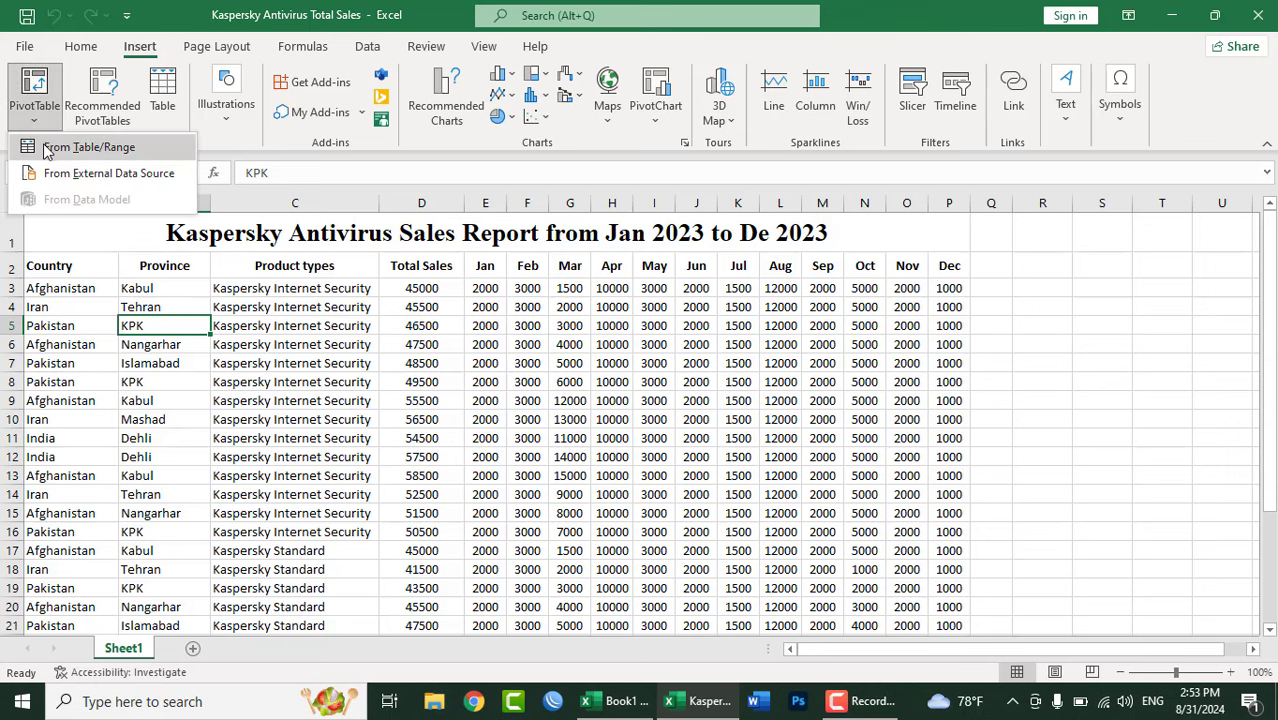
click(45, 150)
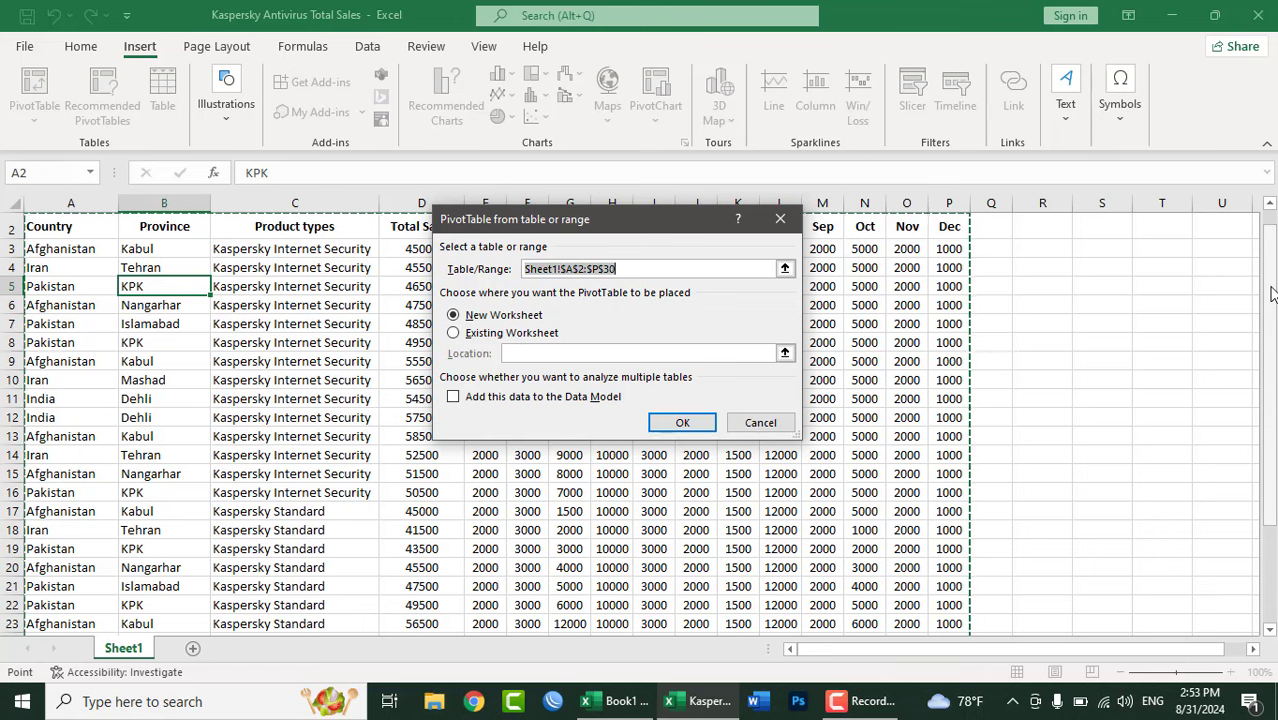
Step: Move the PivotTable dialog aside to review the A2:P30 source range
drag(1271, 296, 1273, 260)
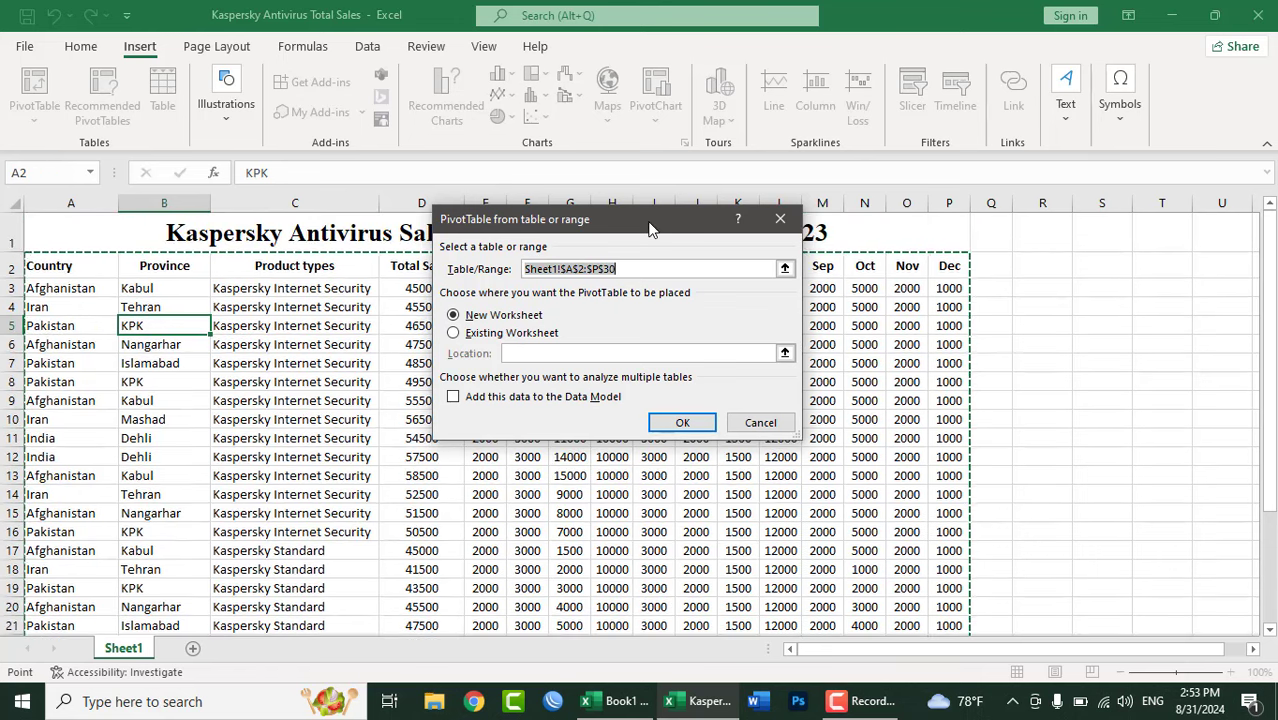
mouse_move(668, 218)
mouse_down()
mouse_move(1060, 210)
mouse_move(1119, 162)
mouse_up()
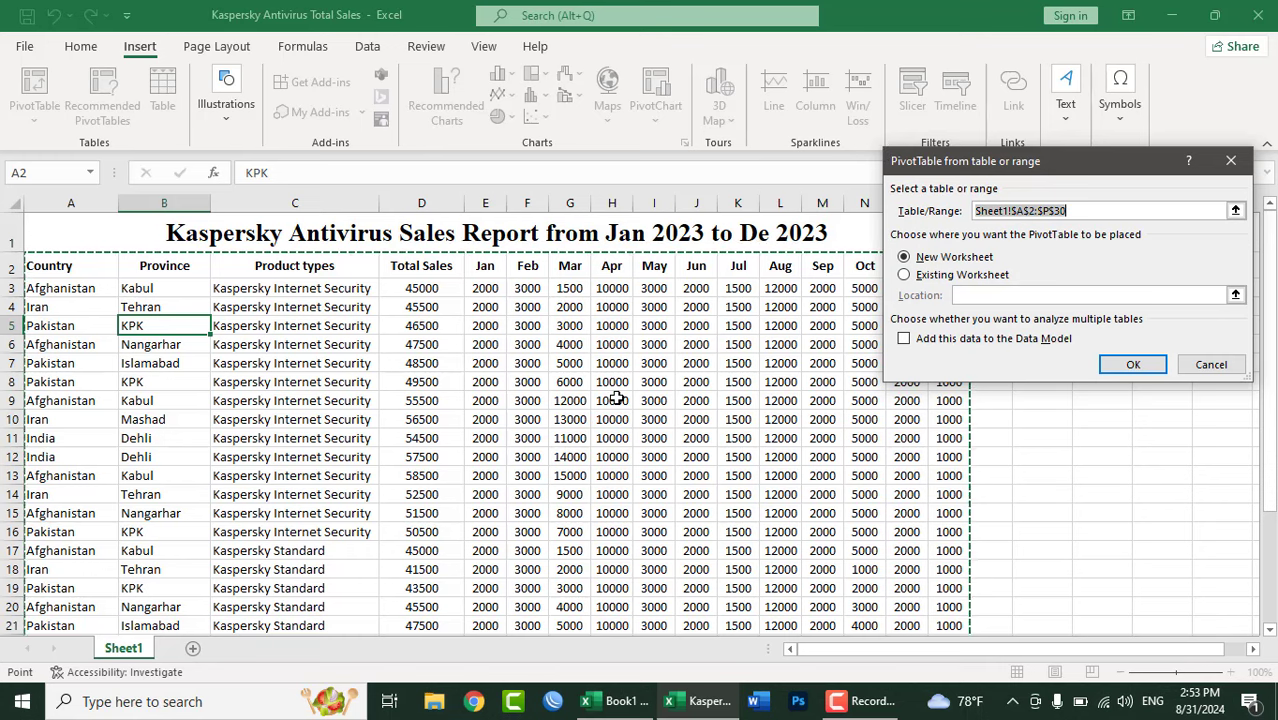
scroll(616, 397, down, 1)
scroll(616, 397, down, 2)
scroll(616, 397, down, 1)
scroll(616, 397, up, 1)
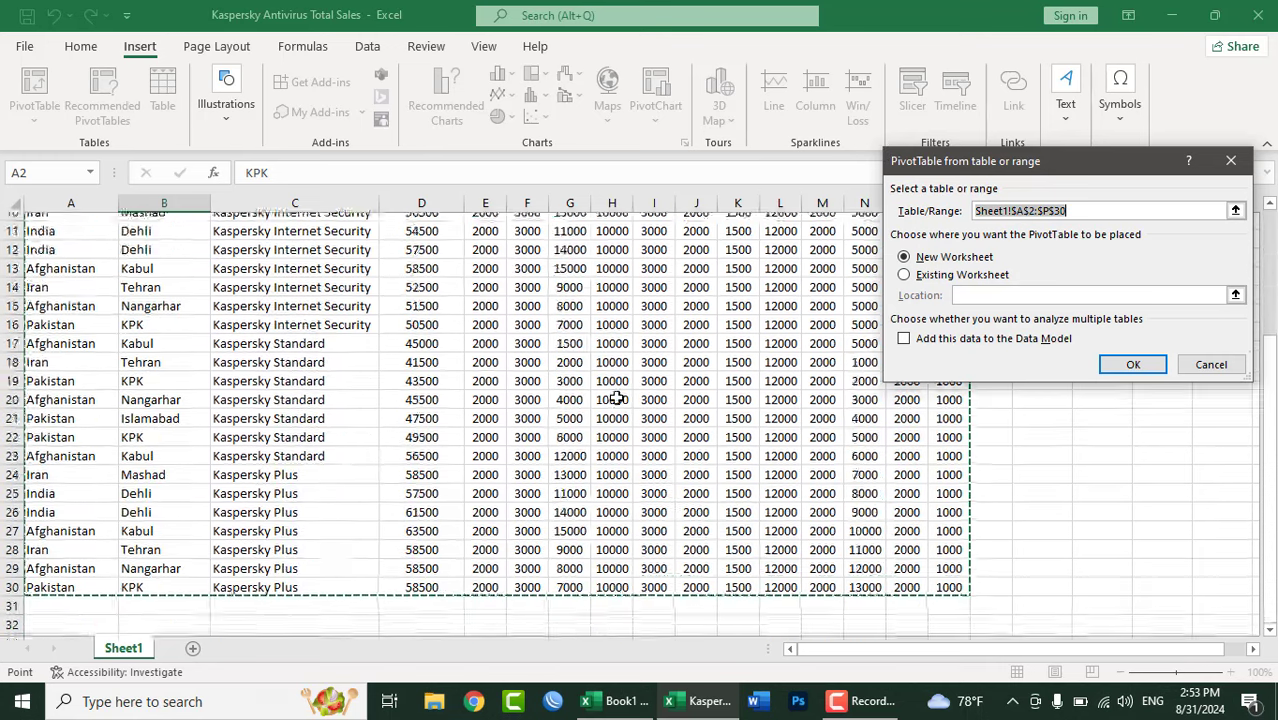
scroll(616, 397, up, 3)
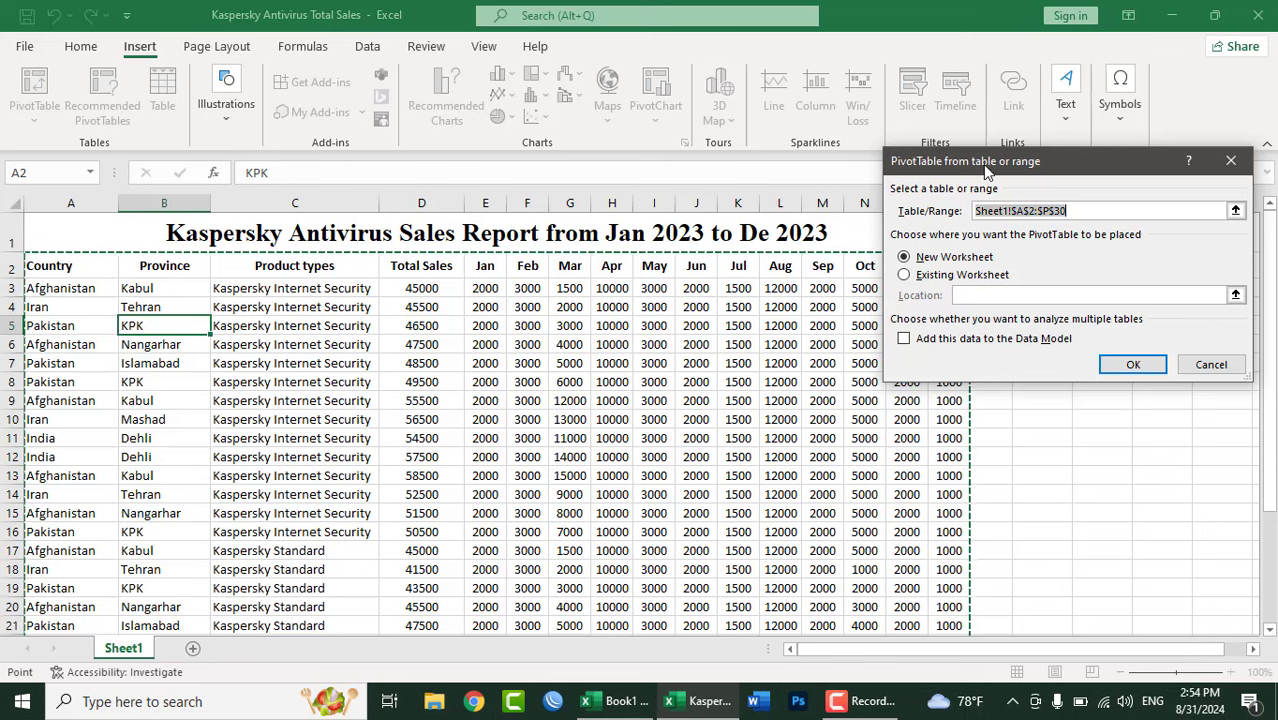
drag(985, 167, 939, 202)
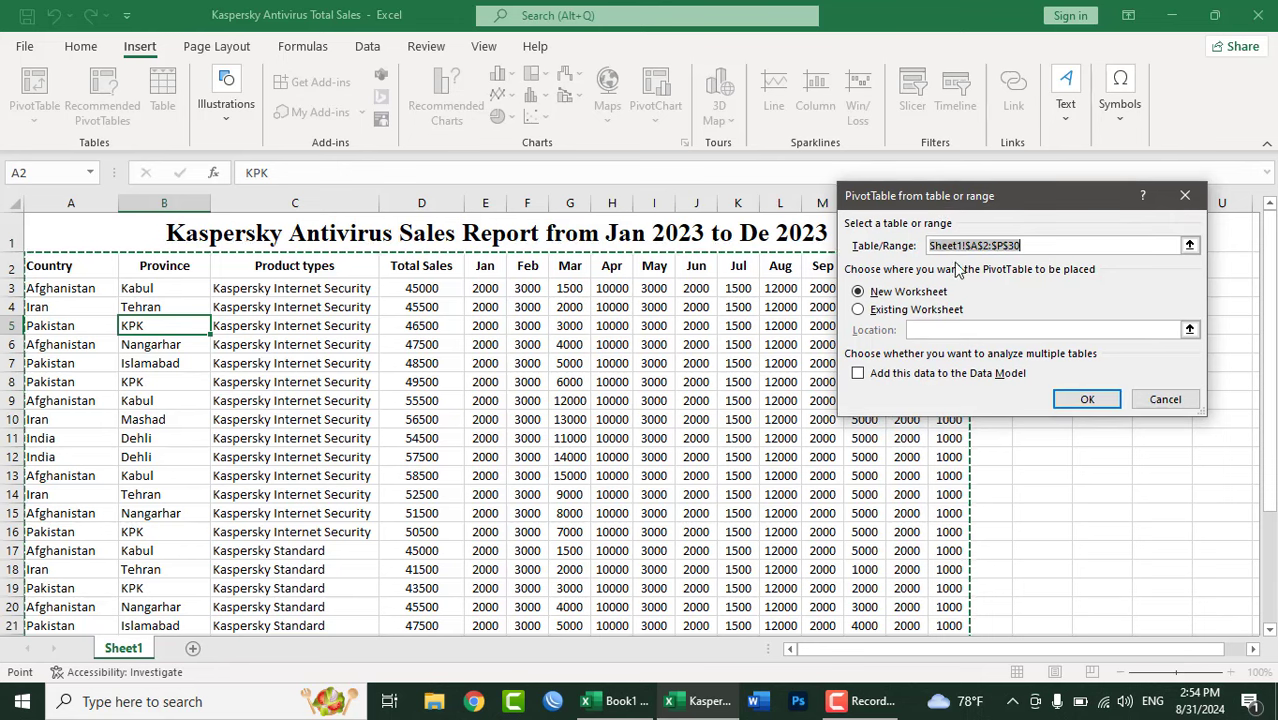
drag(485, 344, 834, 423)
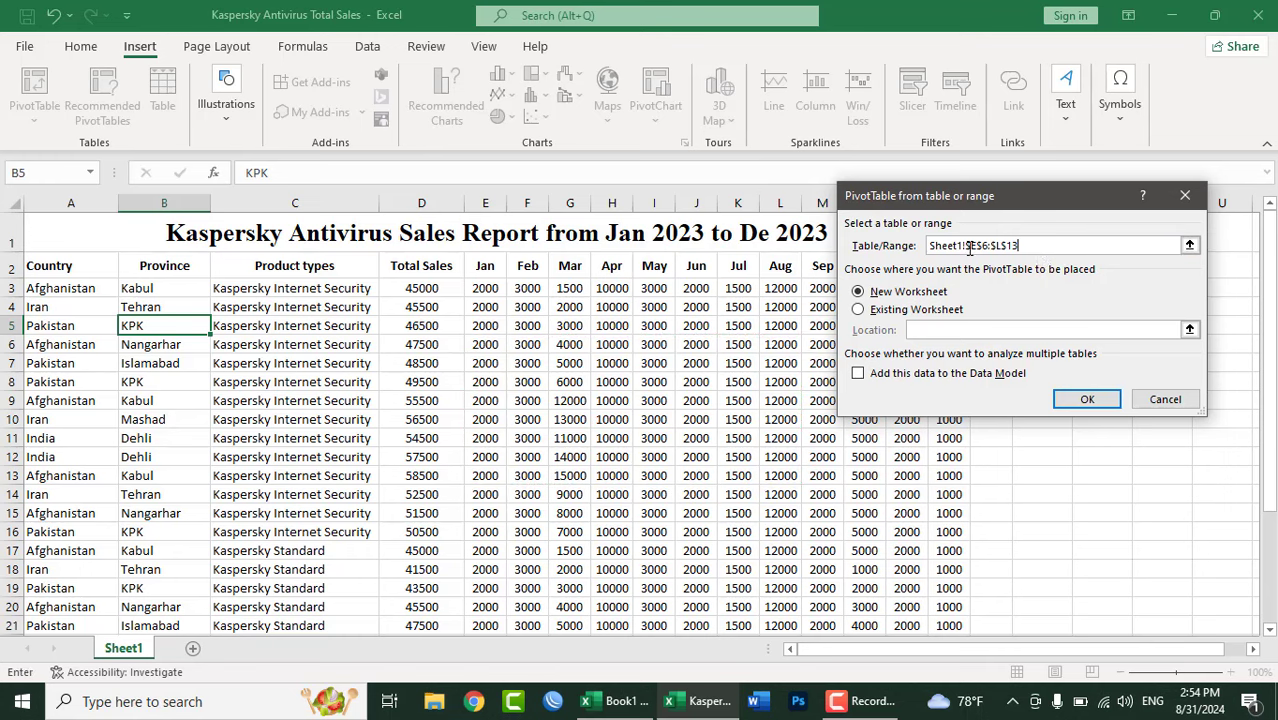
drag(1052, 250, 848, 254)
key(BackSpace)
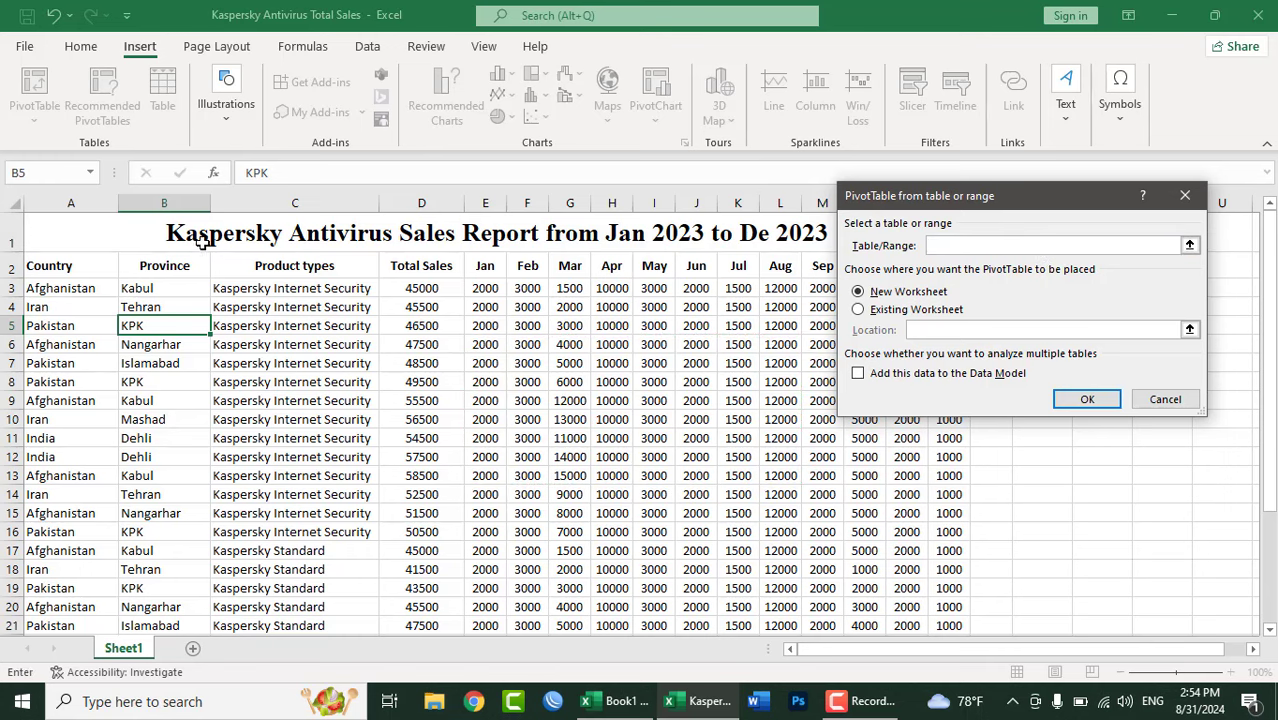
drag(62, 265, 948, 632)
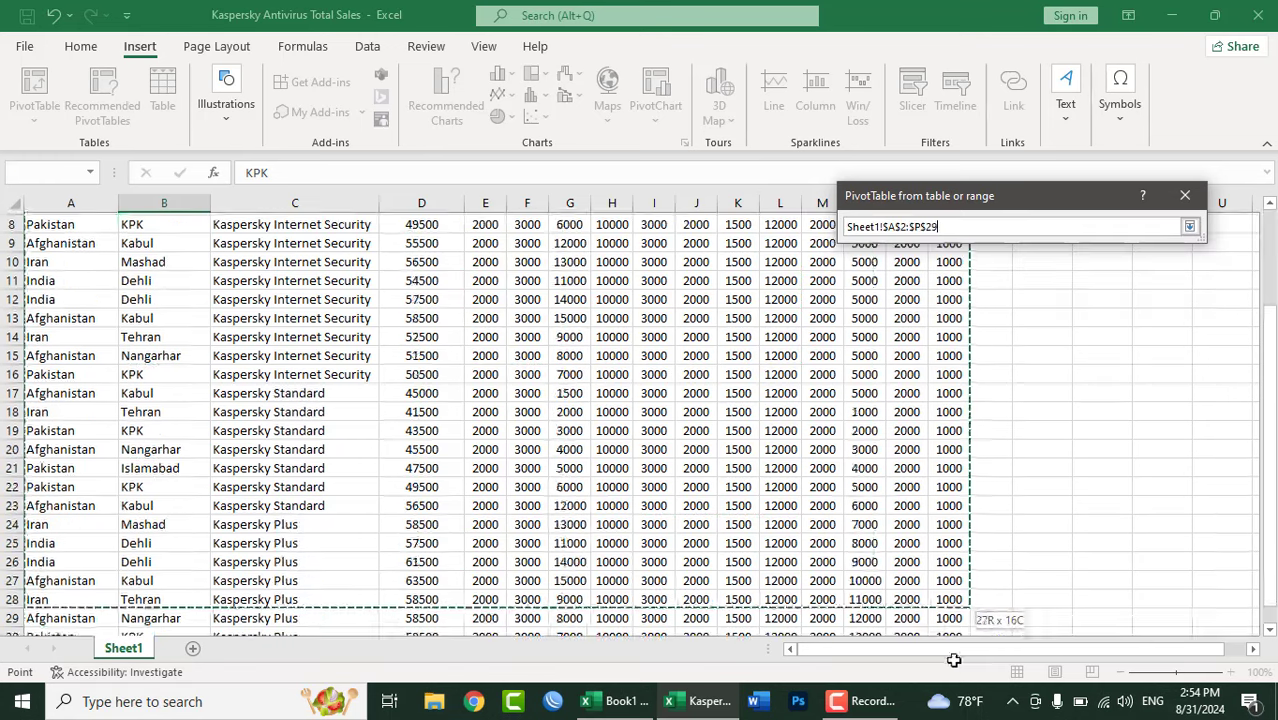
drag(948, 632, 942, 590)
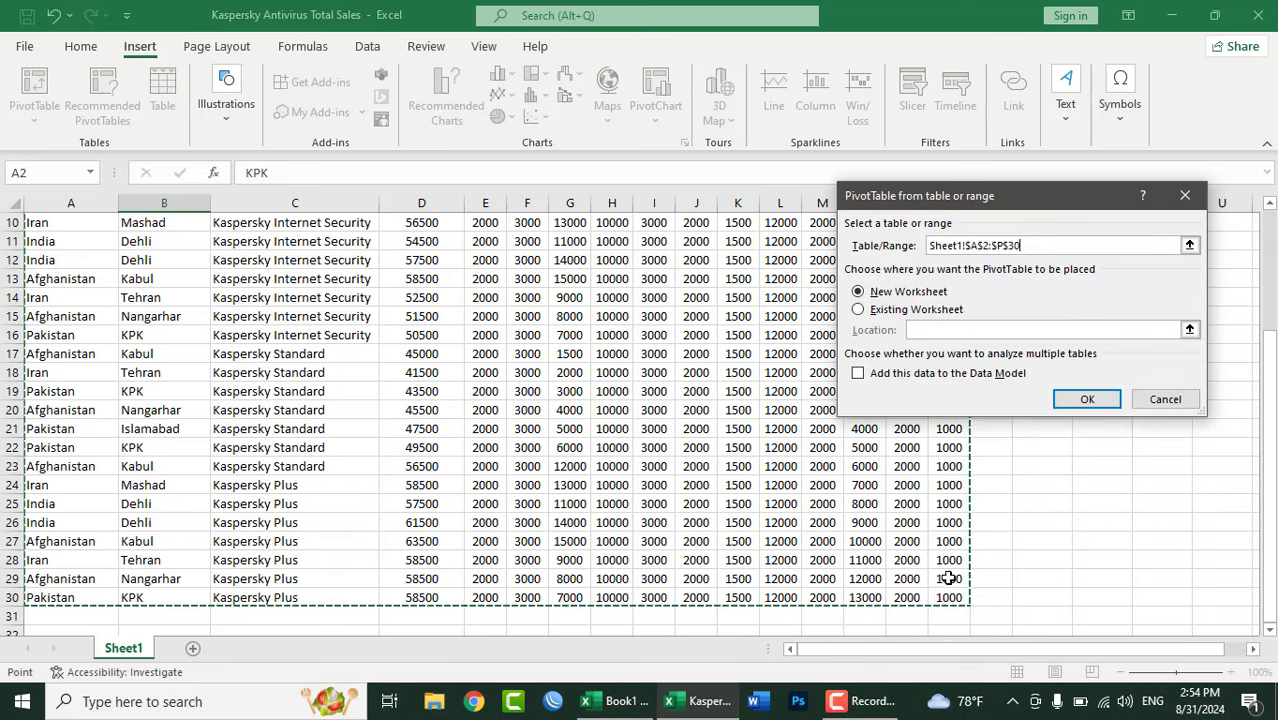
scroll(445, 432, up, 3)
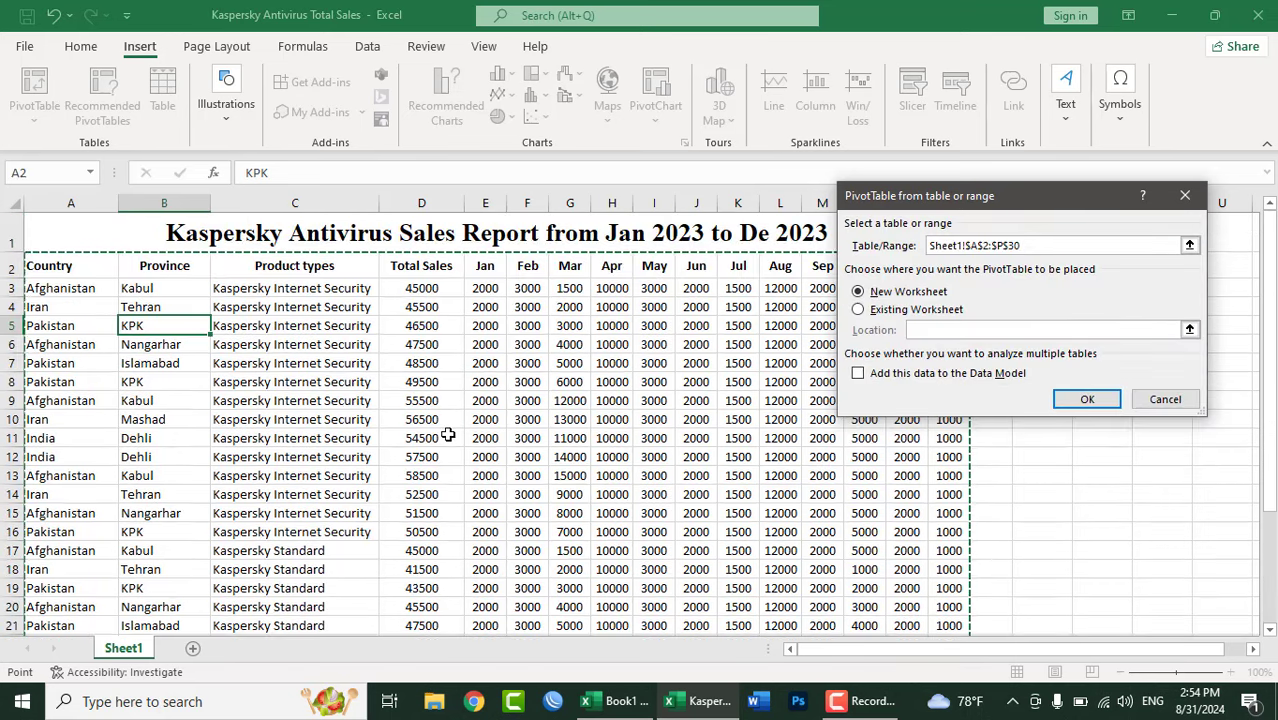
drag(943, 205, 409, 340)
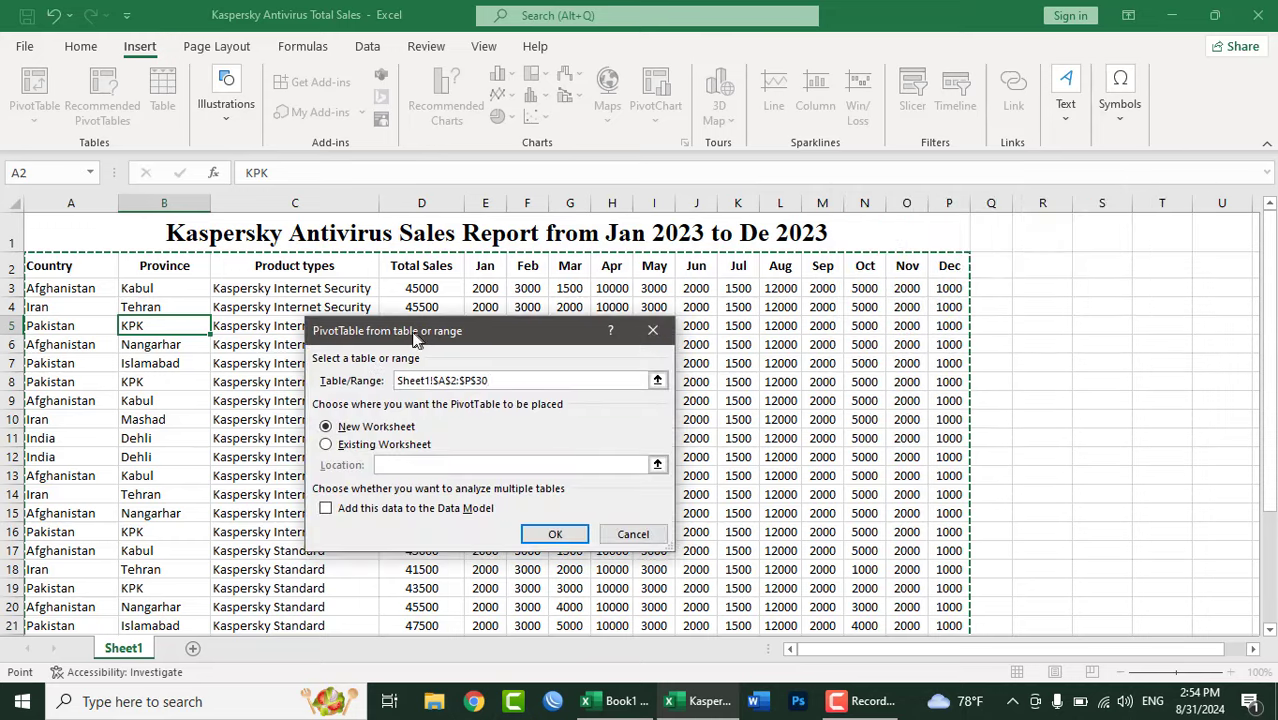
Step: Try existing-sheet cell S2, then create the PivotTable on a new worksheet instead
click(486, 382)
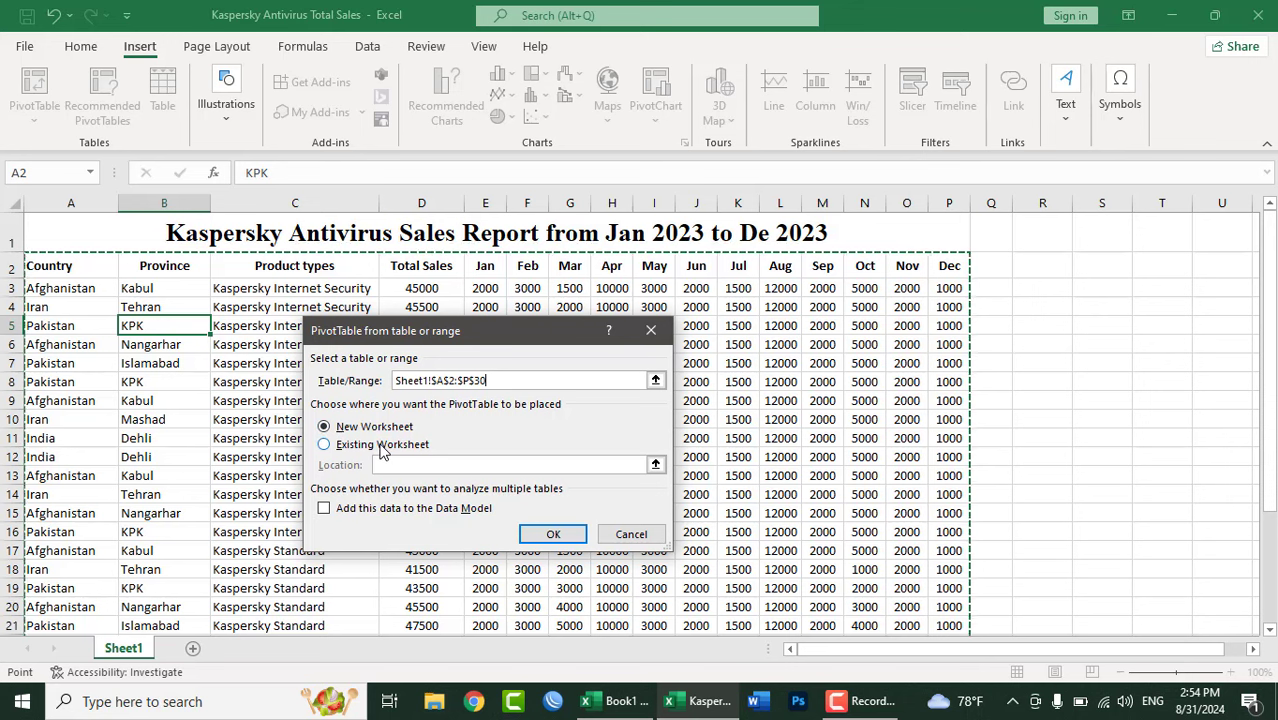
click(381, 446)
click(1088, 269)
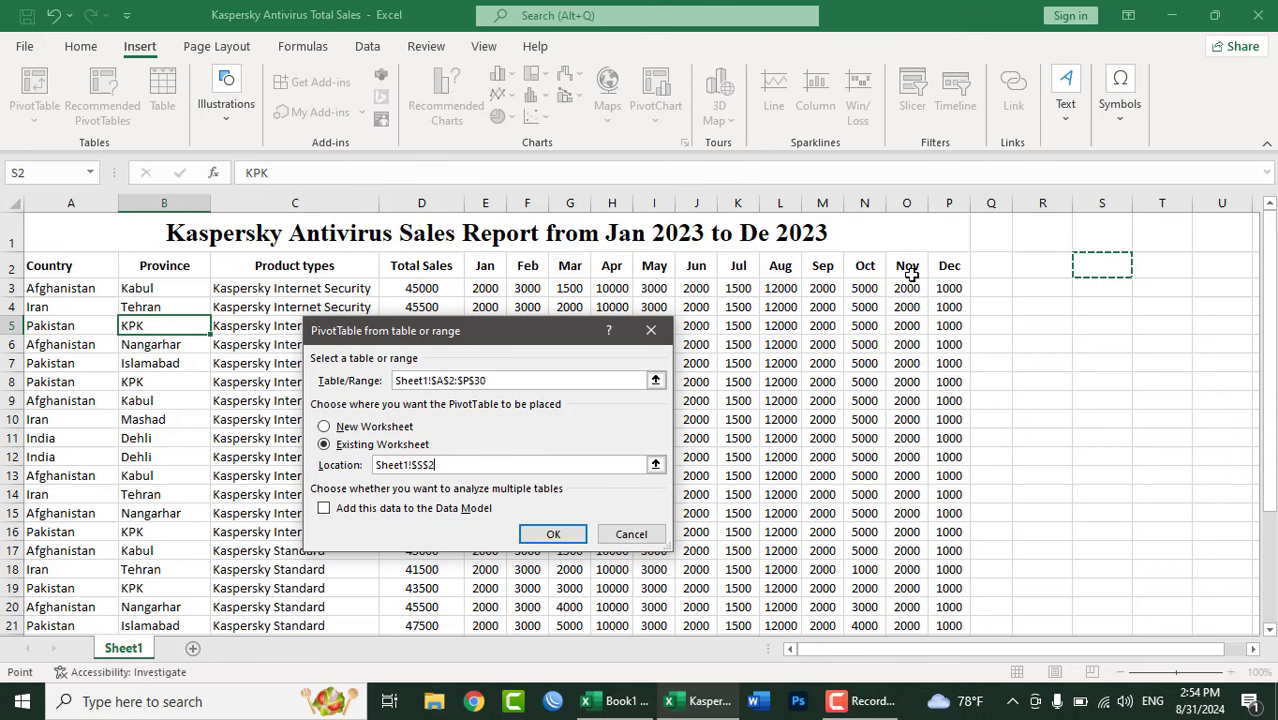
click(337, 425)
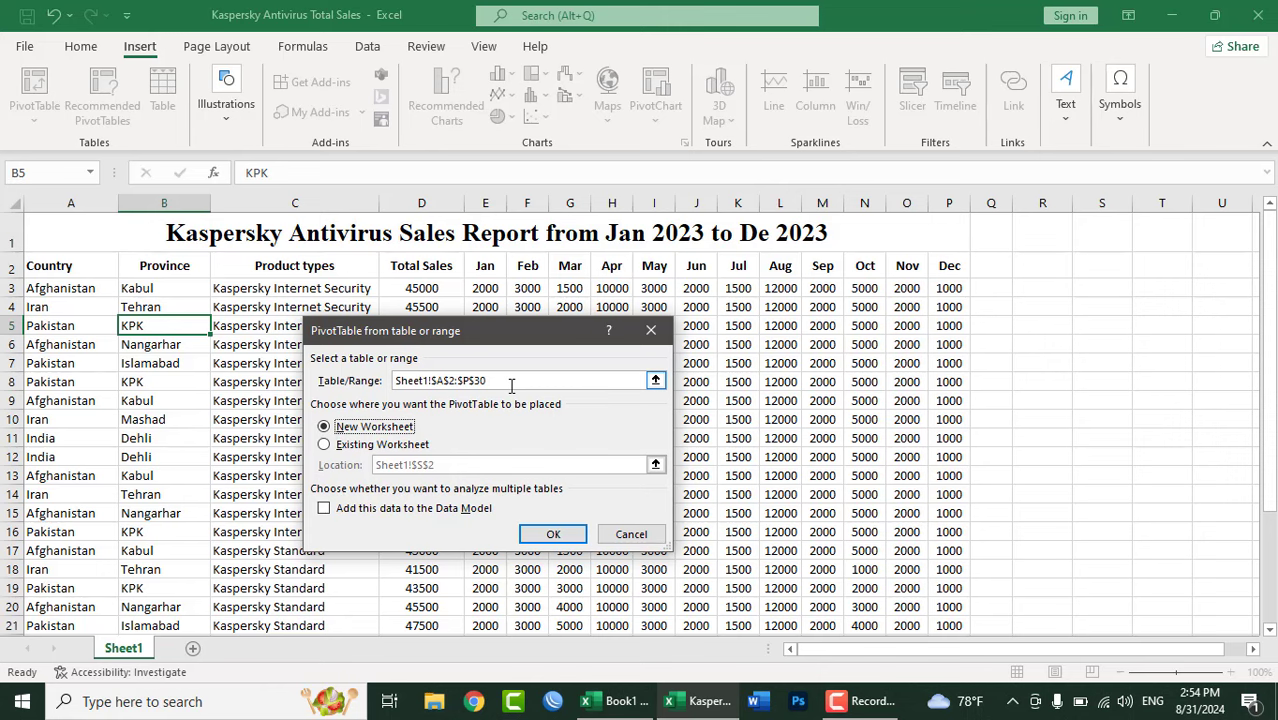
click(541, 537)
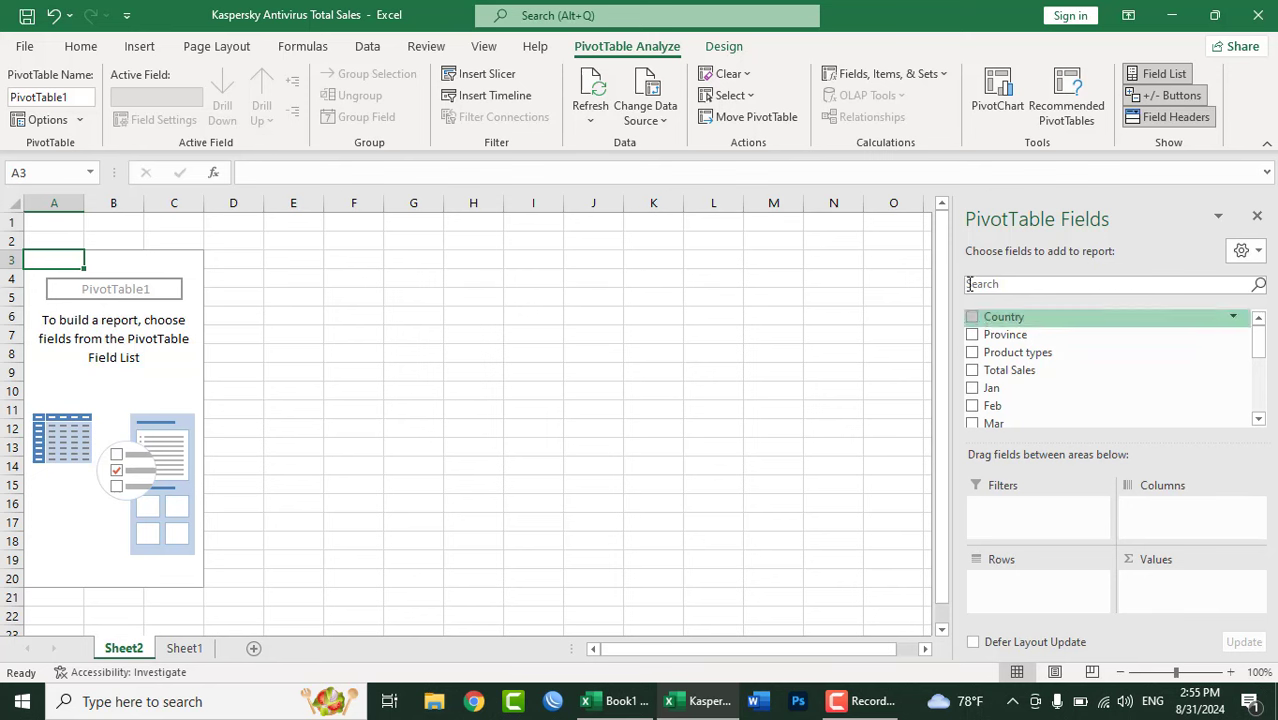
mouse_move(1259, 340)
mouse_down()
mouse_move(1262, 393)
mouse_move(1262, 322)
mouse_up()
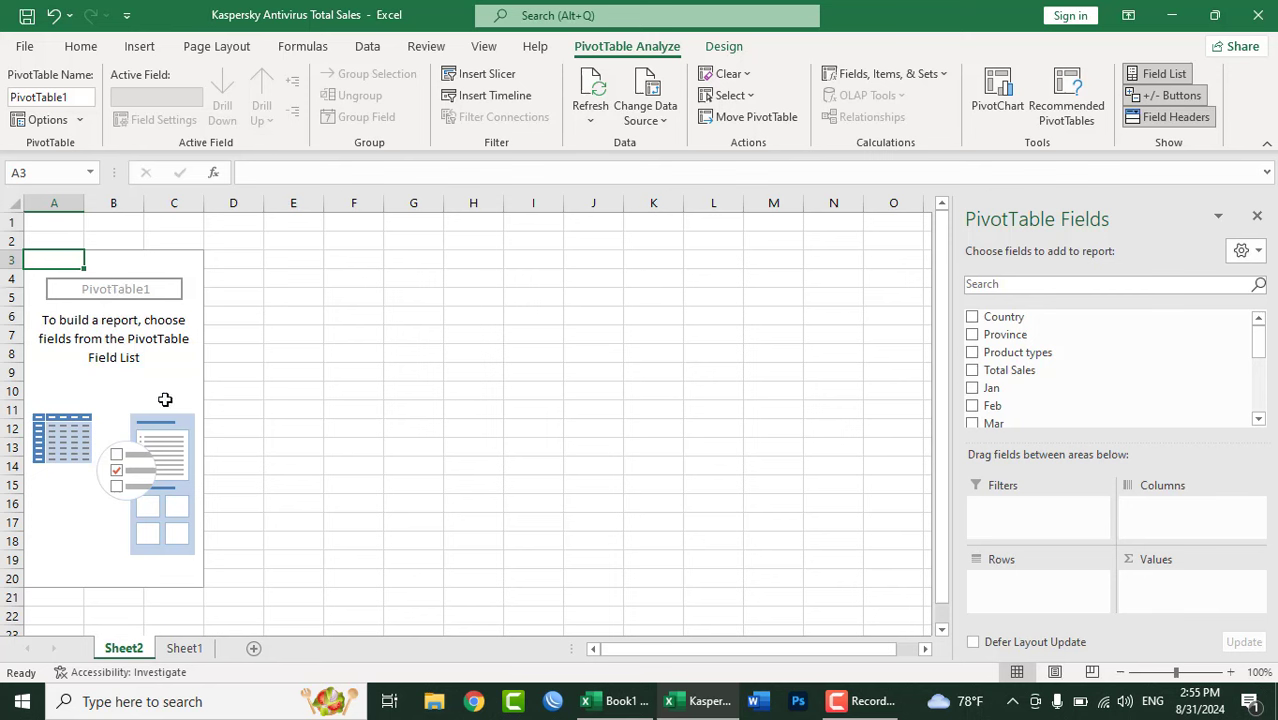
click(198, 650)
click(128, 648)
click(184, 648)
drag(84, 288, 57, 621)
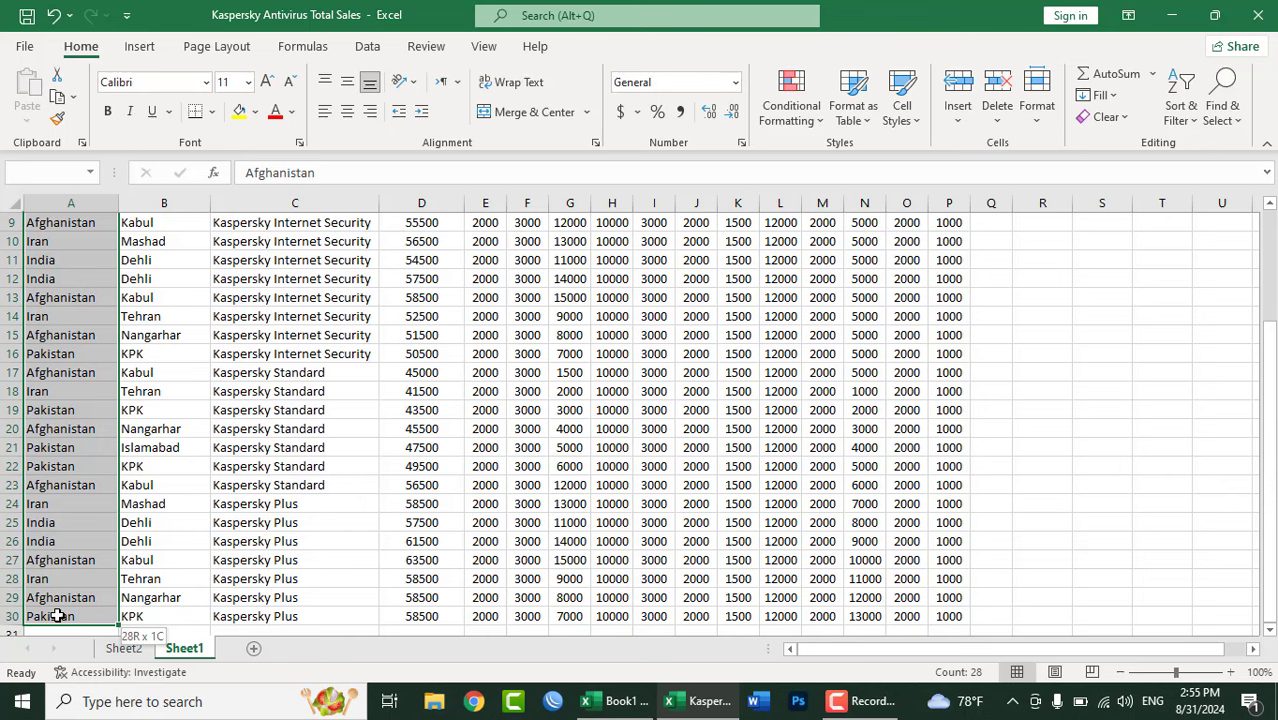
click(123, 648)
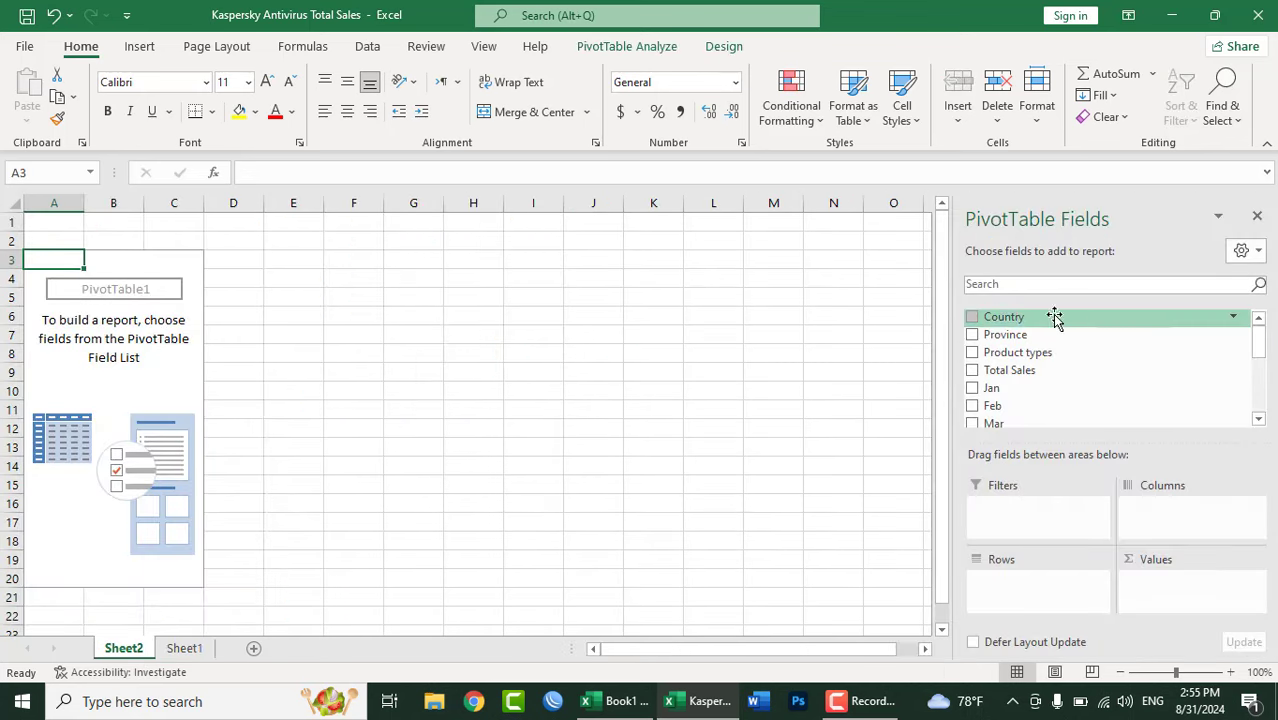
Step: Add Country as PivotTable rows, showing Afghanistan, India, Iran and Pakistan
click(972, 317)
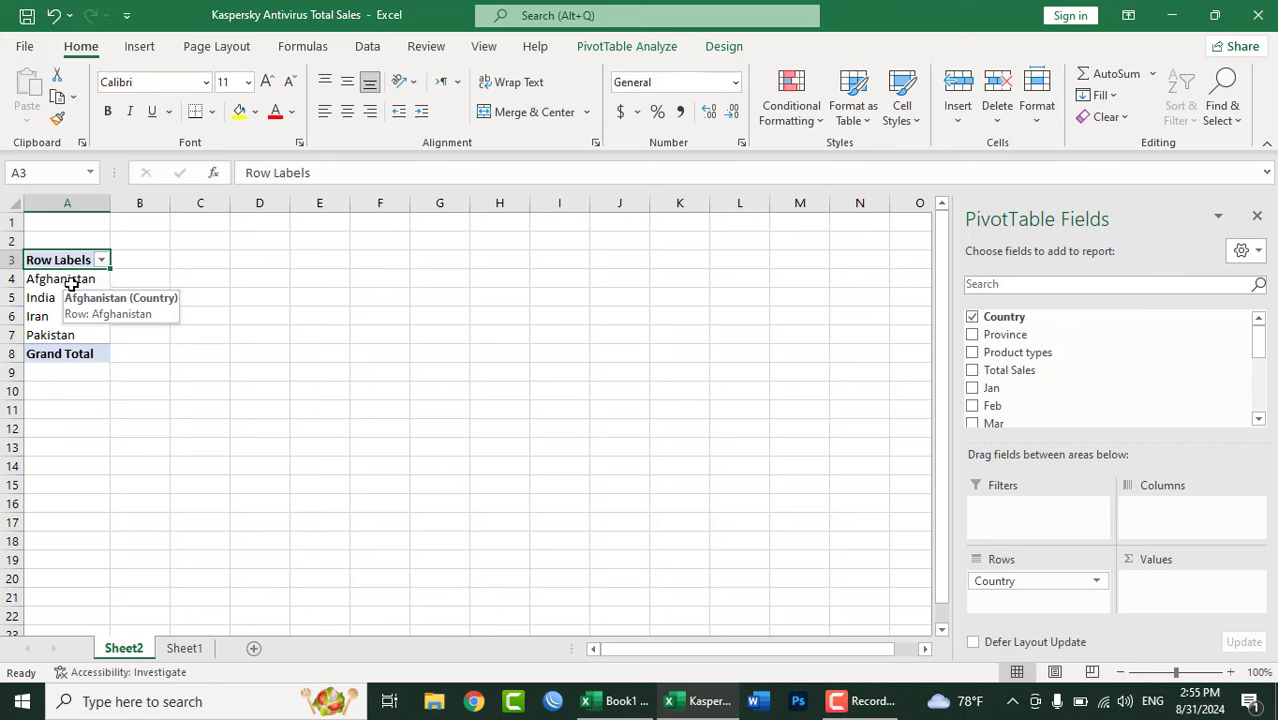
click(71, 285)
click(60, 299)
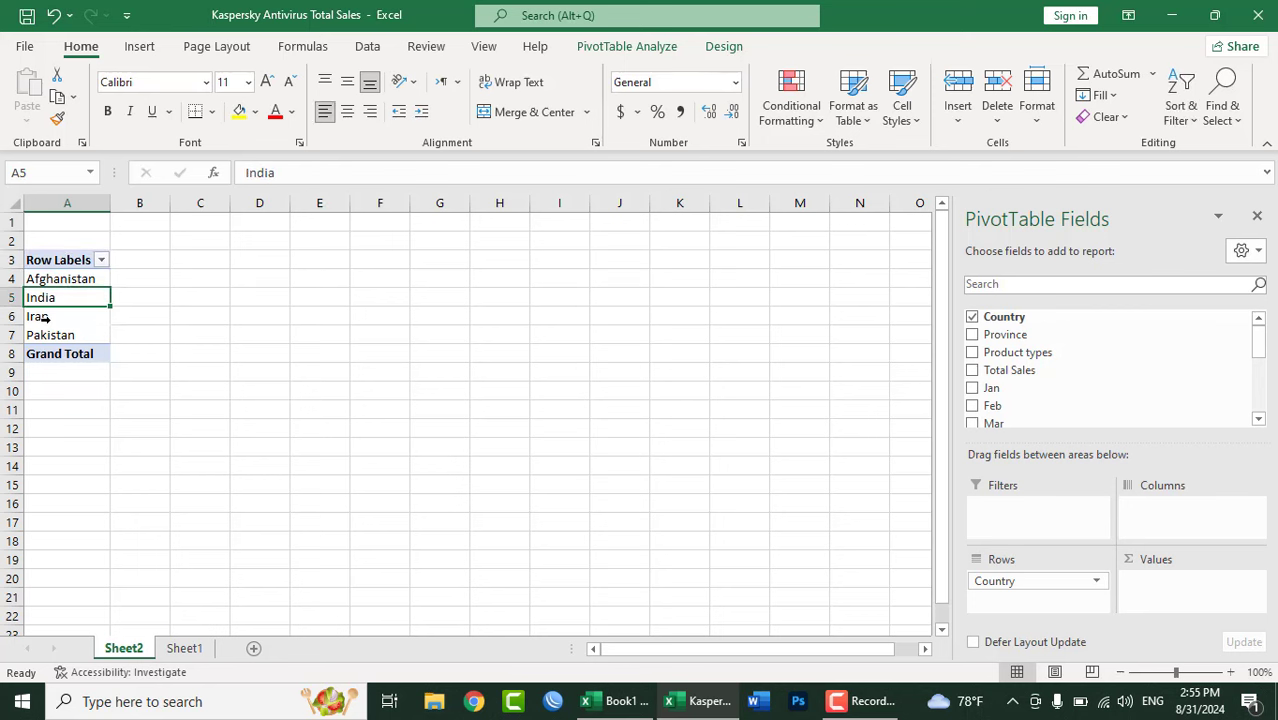
click(44, 318)
click(46, 336)
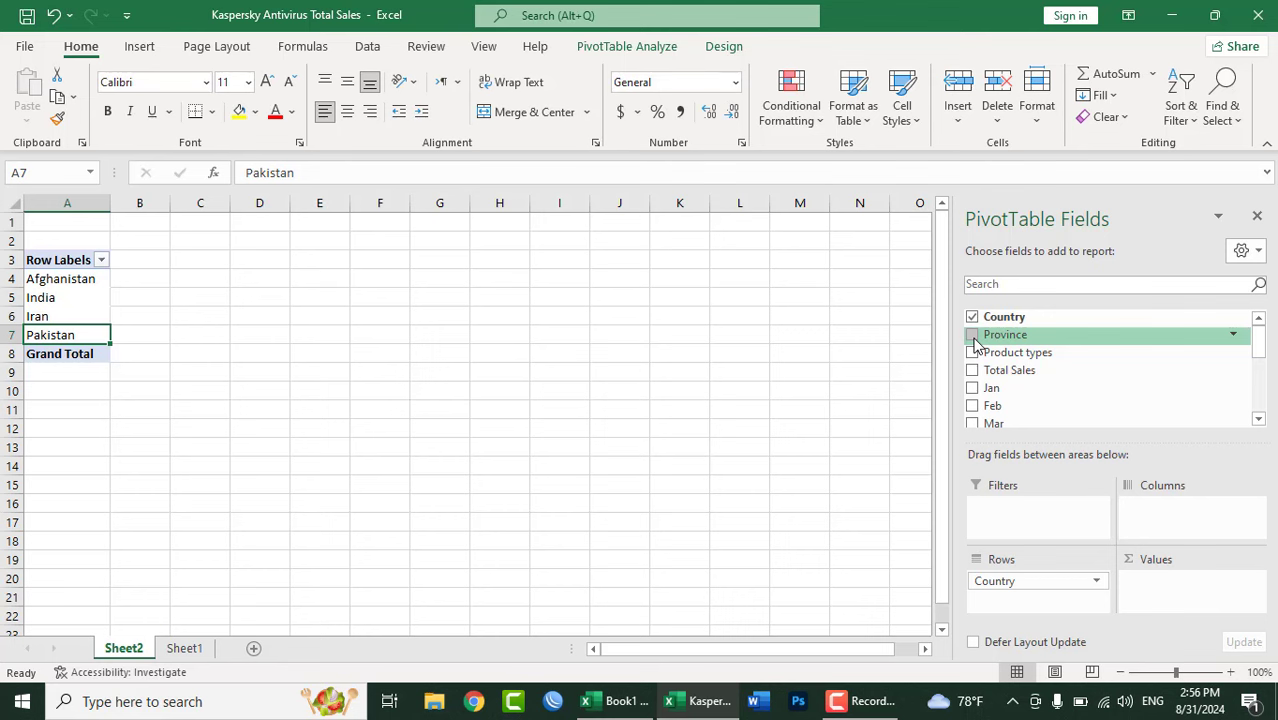
Step: Tick Province so Kabul, Tehran, KPK and other provinces nest under their countries
click(972, 336)
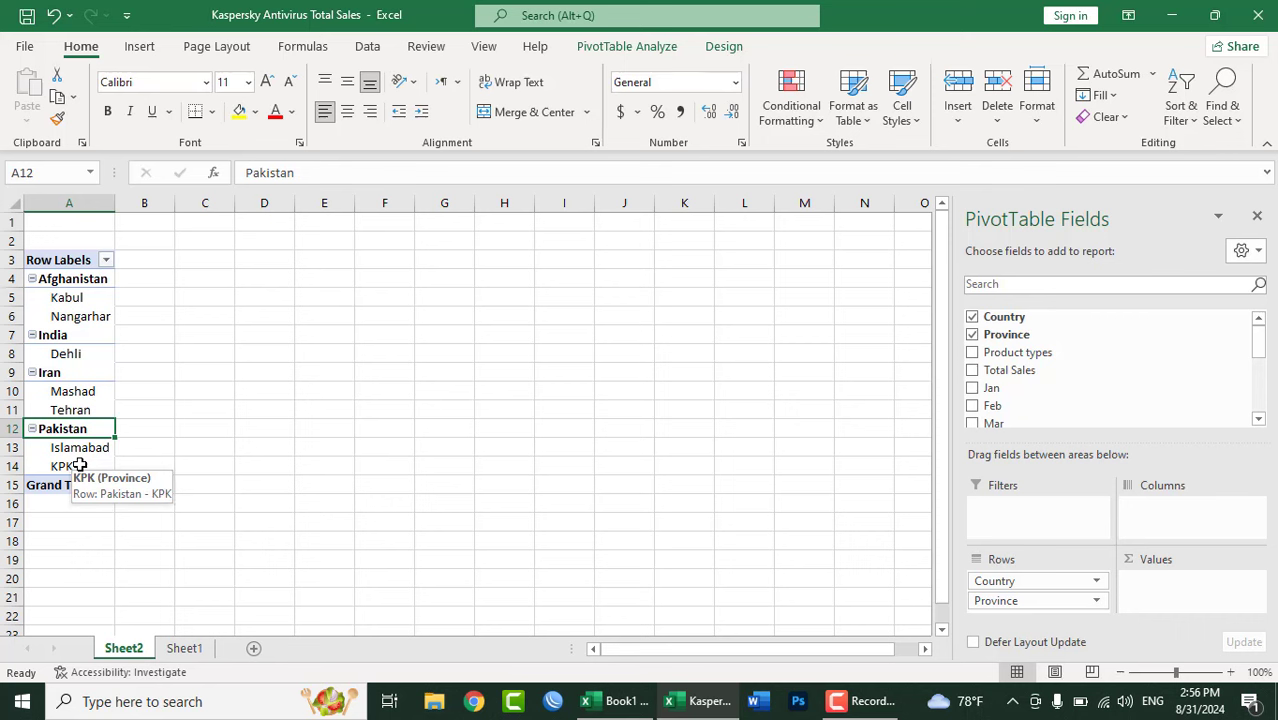
Step: Add Product types beneath each province and scroll through the expanded PivotTable
click(972, 354)
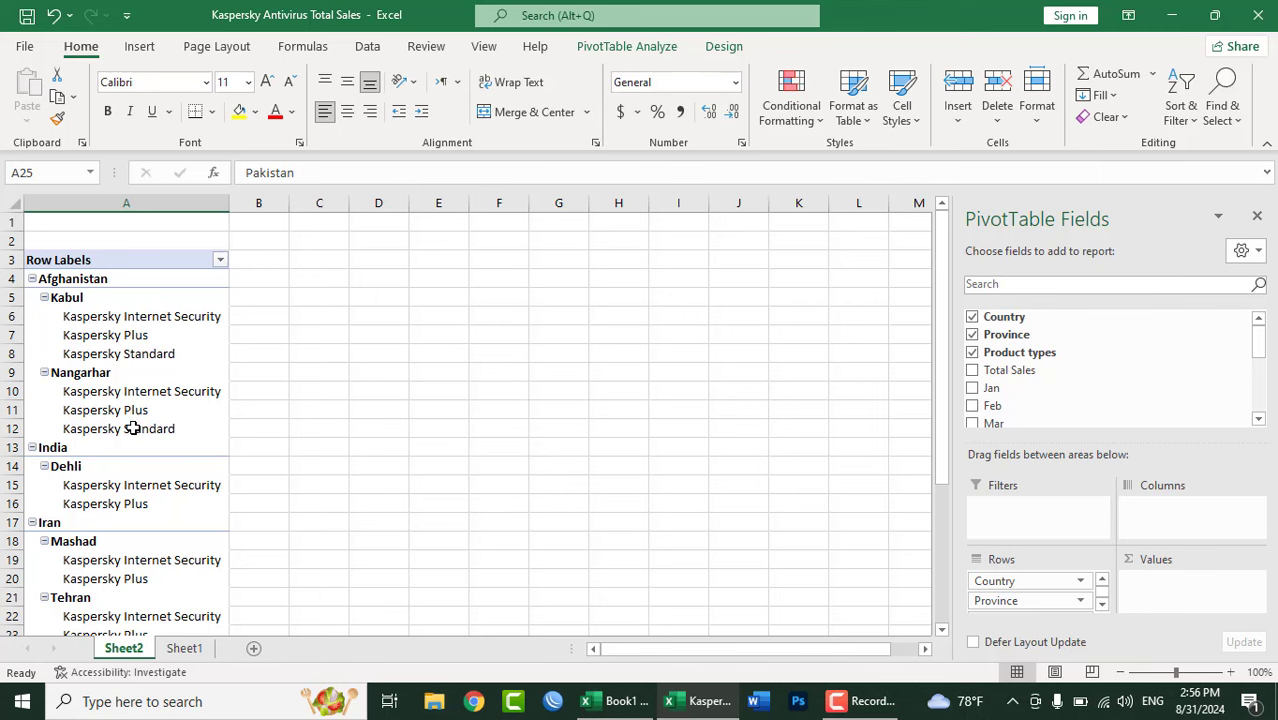
scroll(133, 428, down, 1)
scroll(133, 428, down, 1)
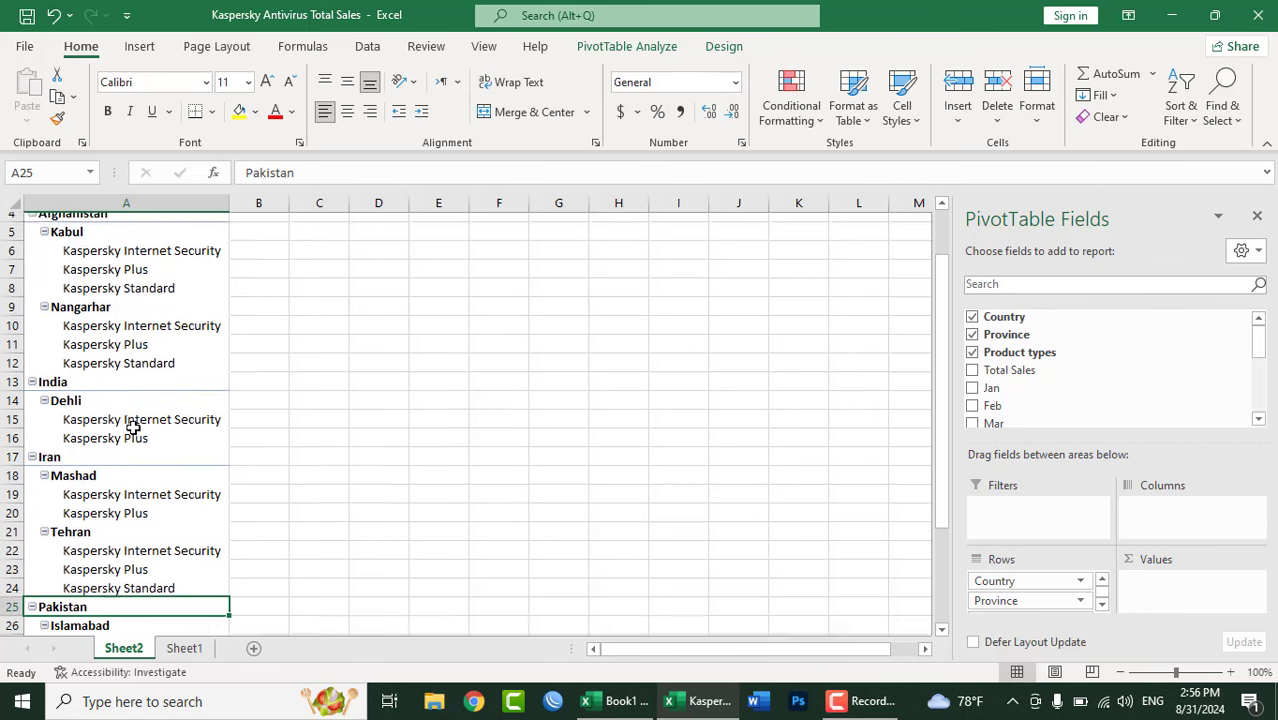
scroll(133, 428, down, 1)
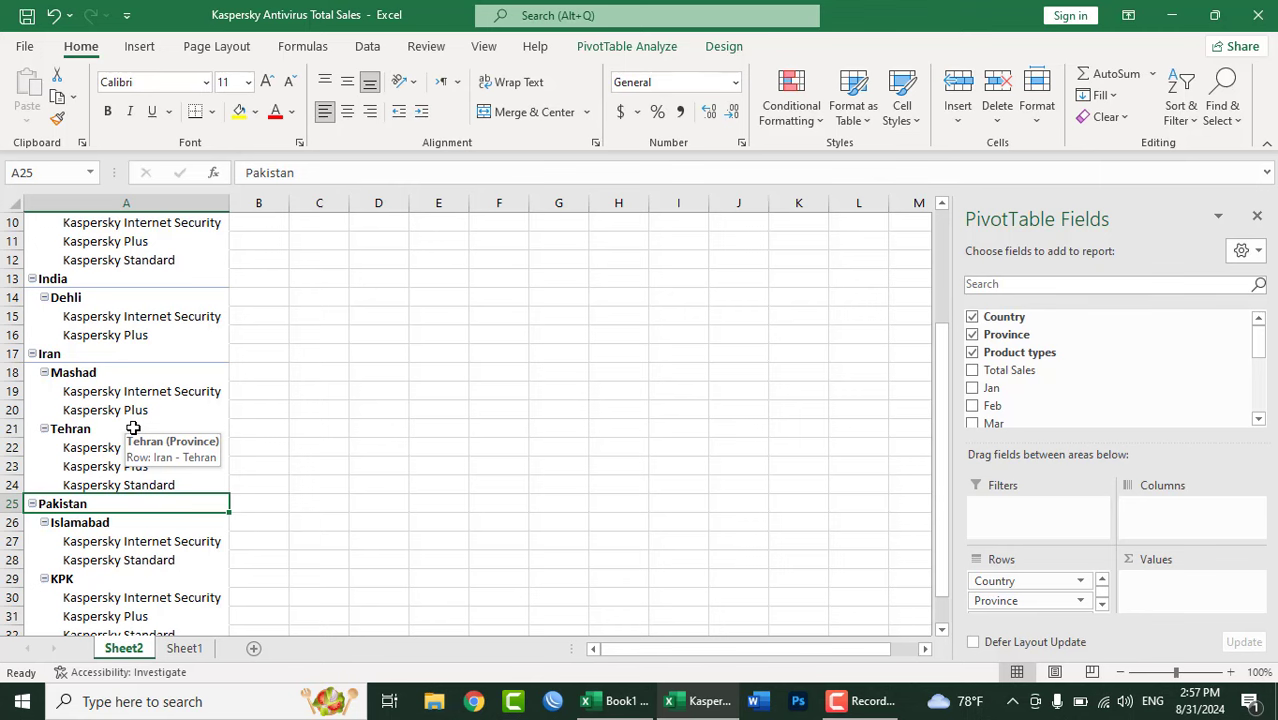
scroll(133, 428, down, 2)
scroll(133, 428, down, 2)
scroll(133, 428, up, 1)
scroll(133, 428, up, 4)
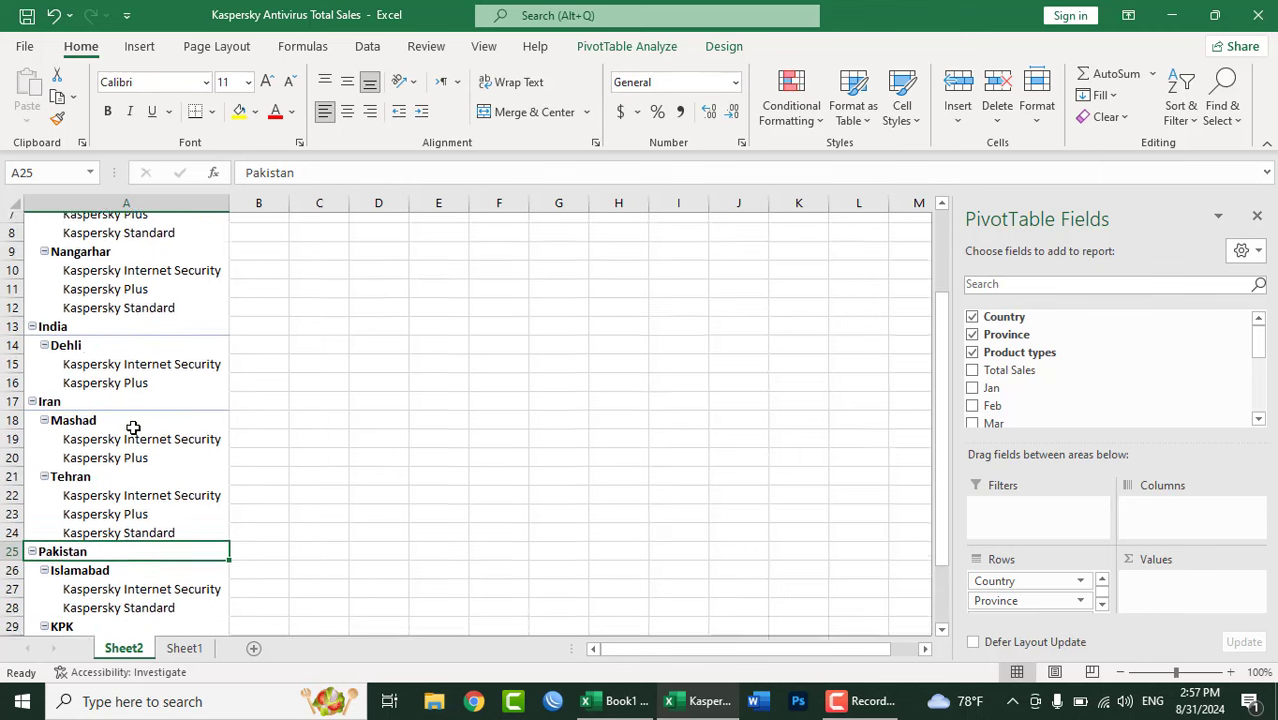
Step: Compare with Sheet1's sales data, then review the Afghanistan and Kabul groups on Sheet2
click(184, 648)
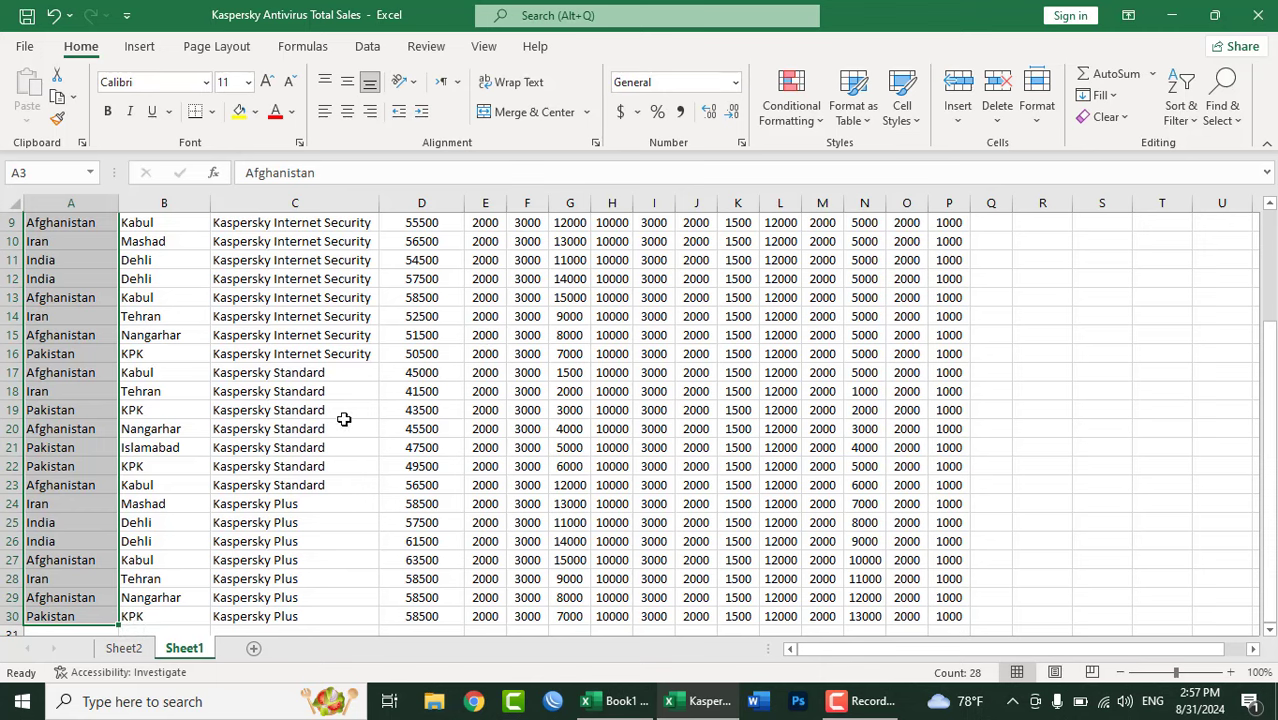
drag(118, 626, 124, 655)
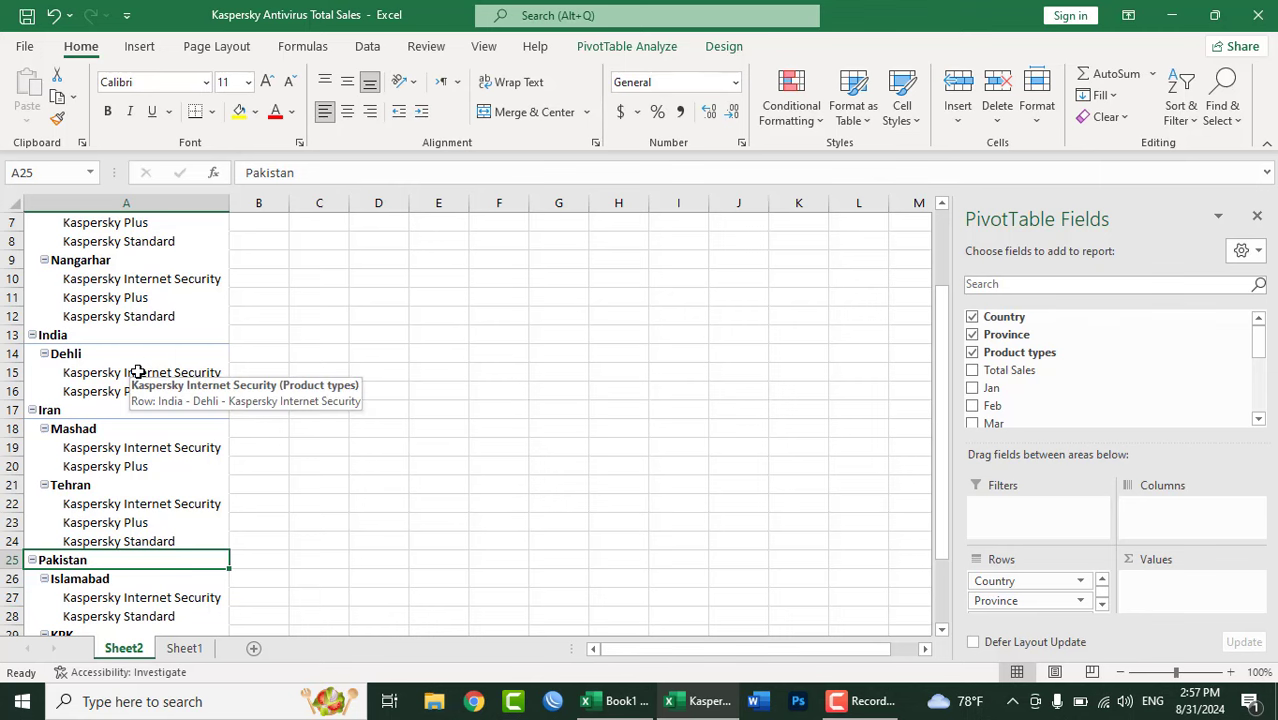
scroll(137, 372, up, 2)
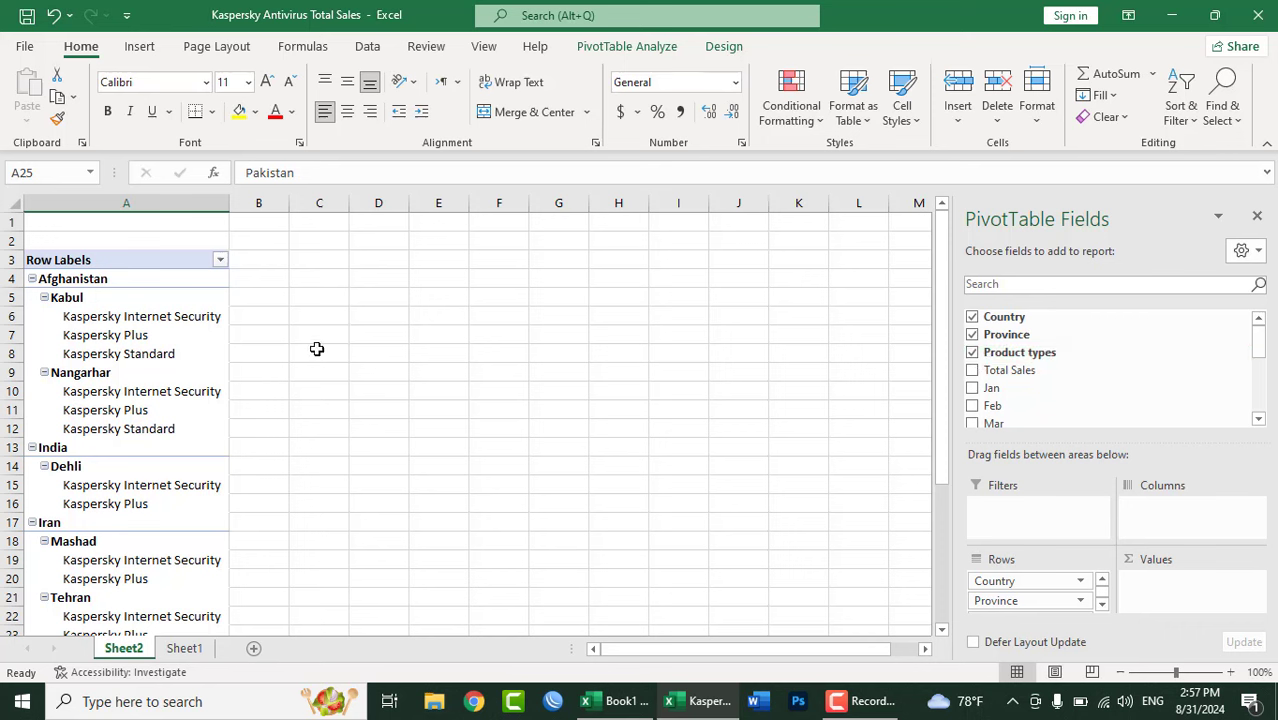
click(60, 279)
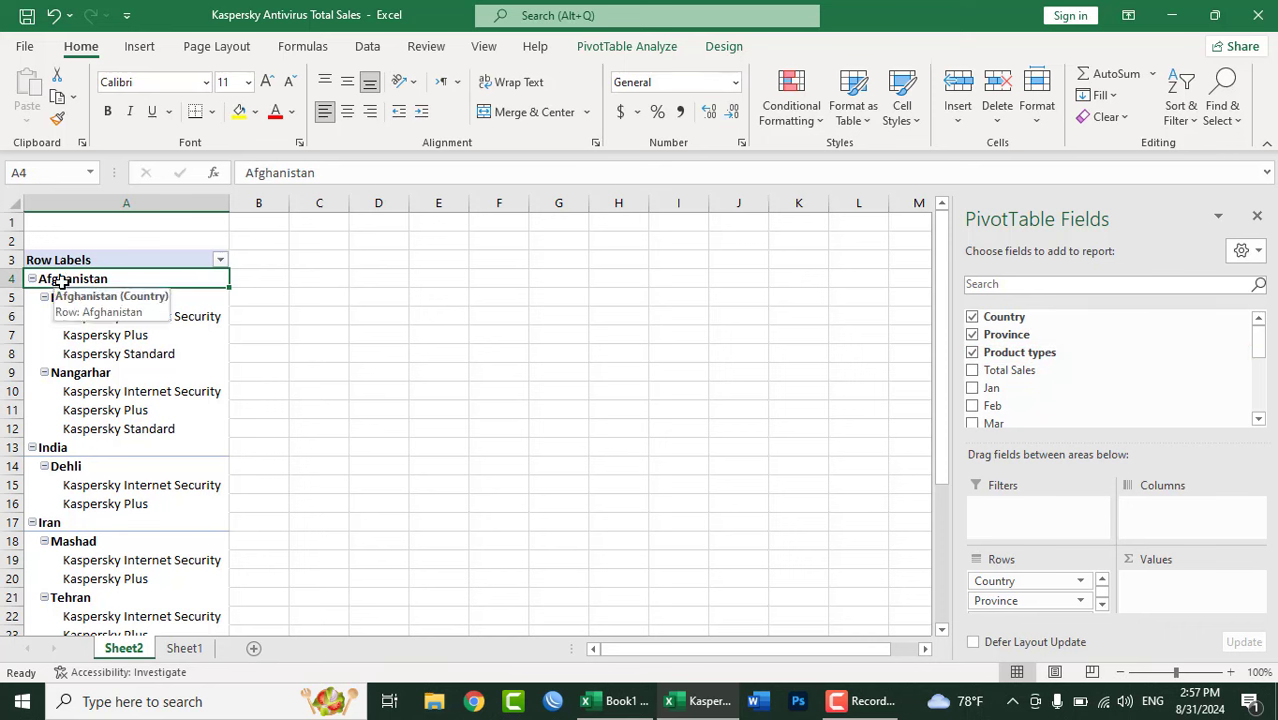
click(72, 297)
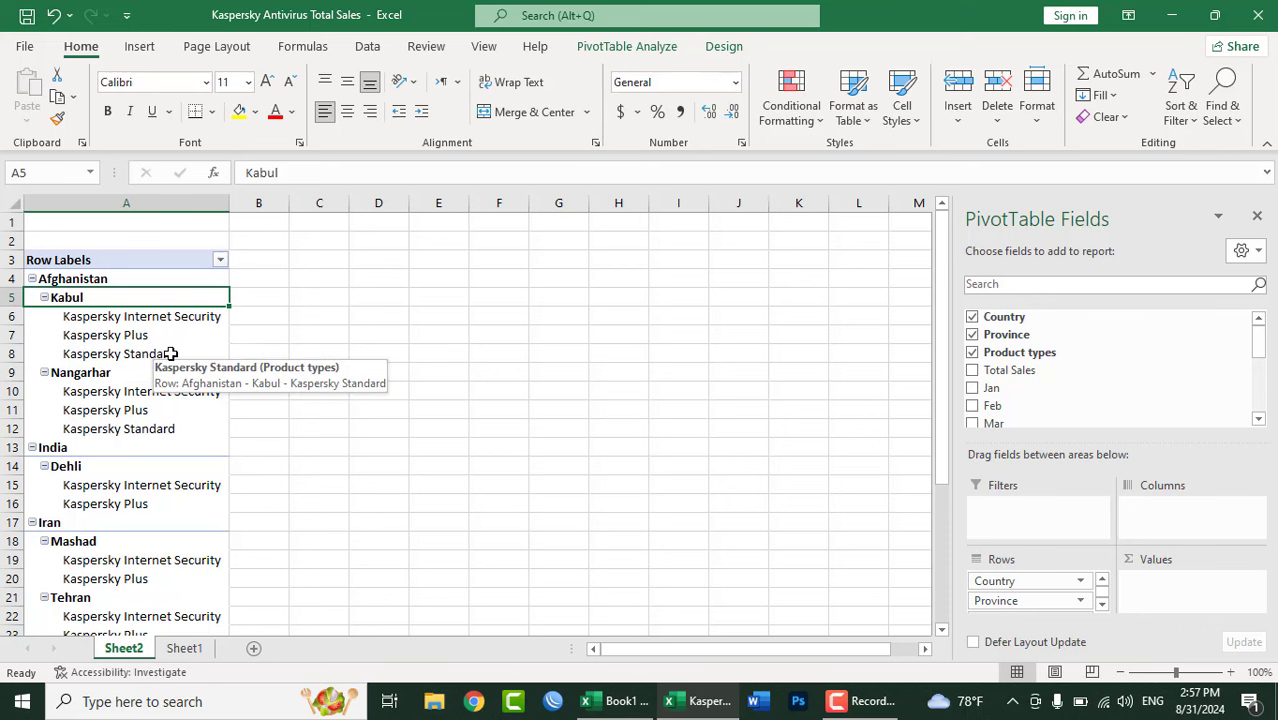
click(971, 371)
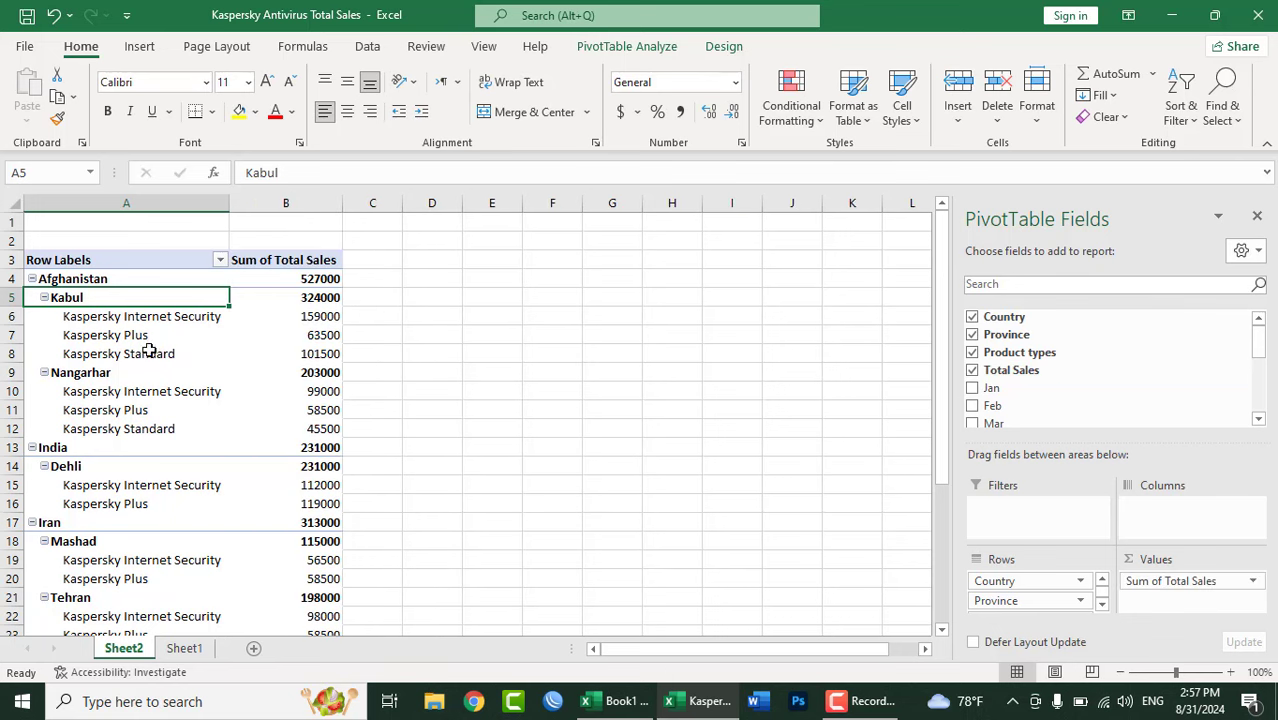
drag(940, 350, 941, 375)
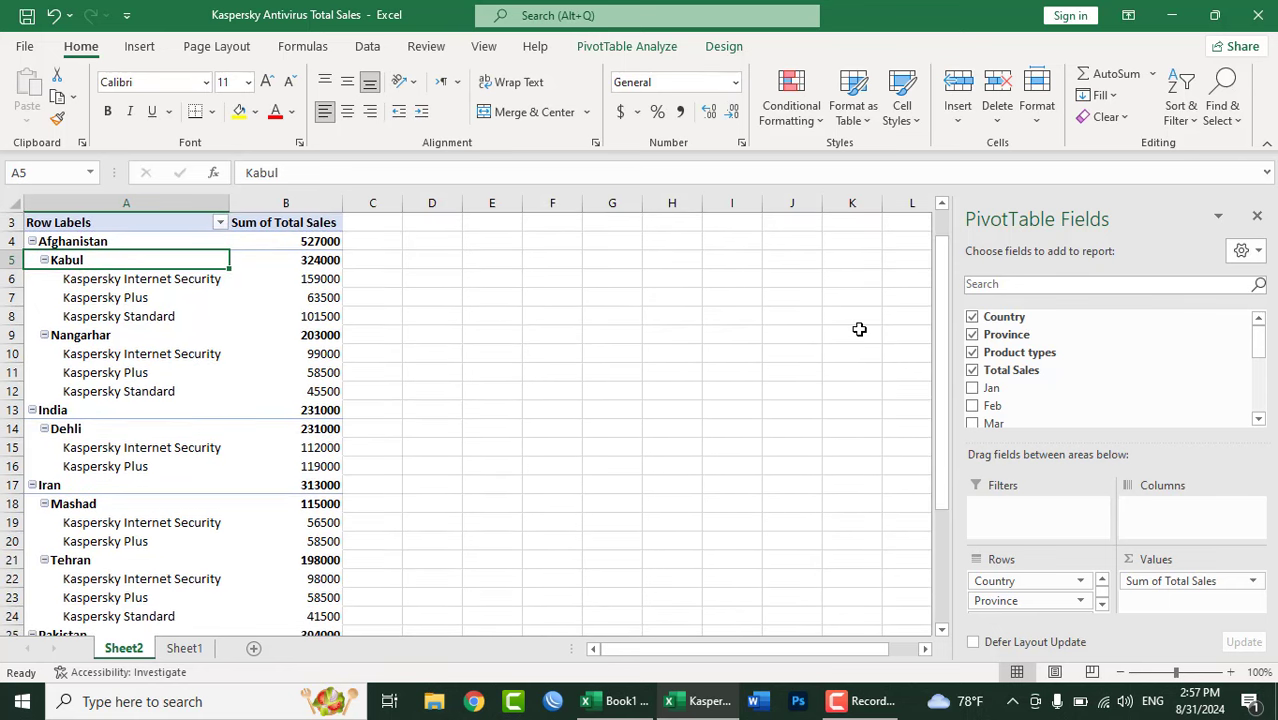
drag(941, 322, 954, 485)
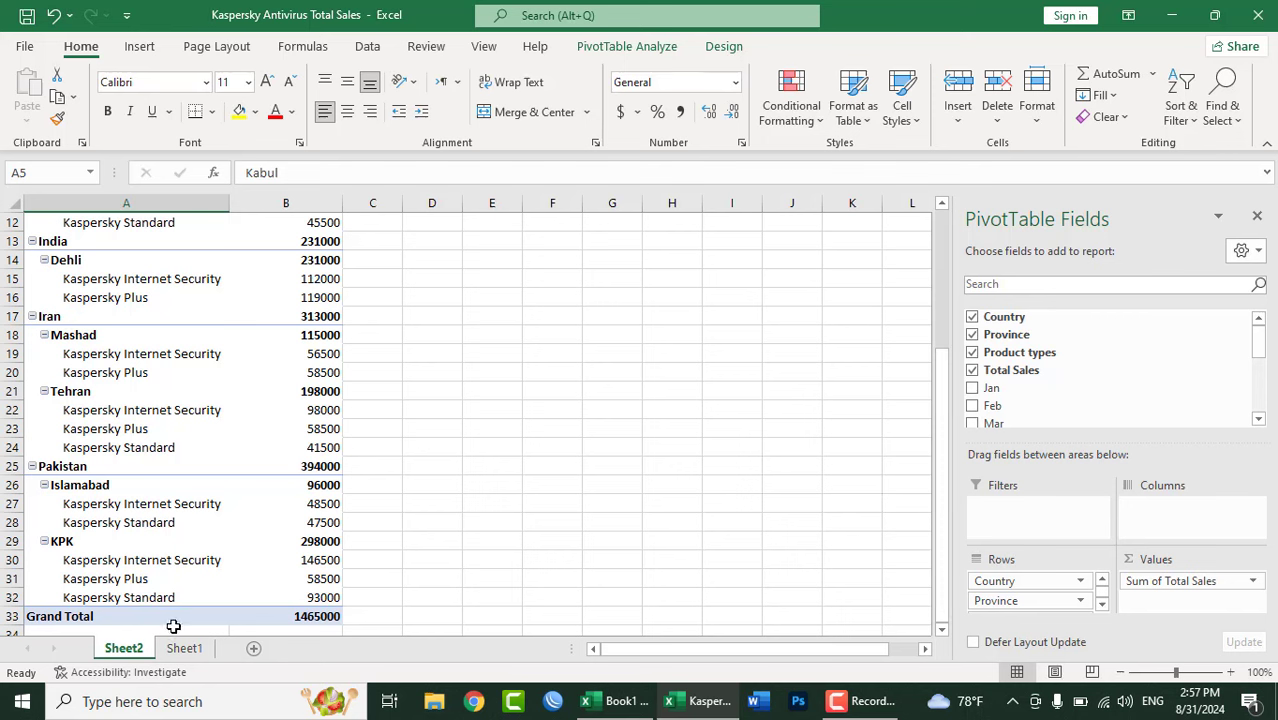
mouse_move(273, 617)
scroll(360, 618, up, 1)
scroll(360, 618, down, 1)
scroll(340, 530, up, 2)
scroll(315, 430, up, 2)
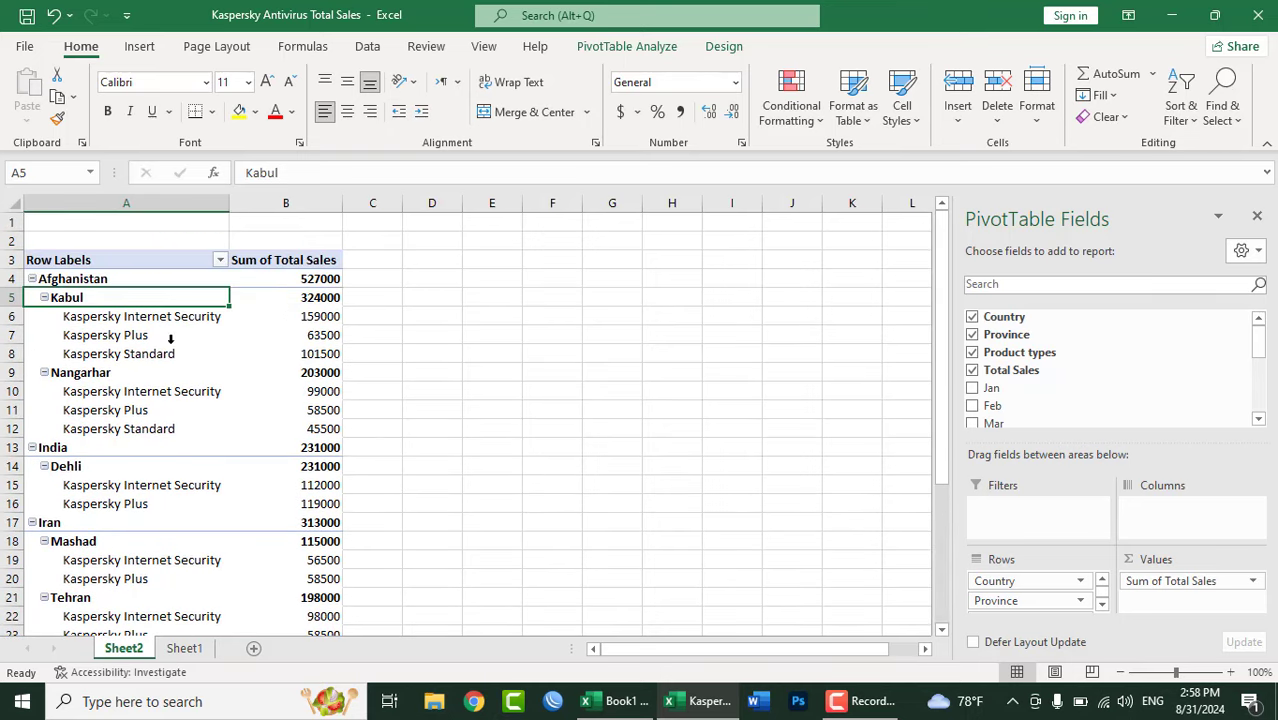
click(65, 280)
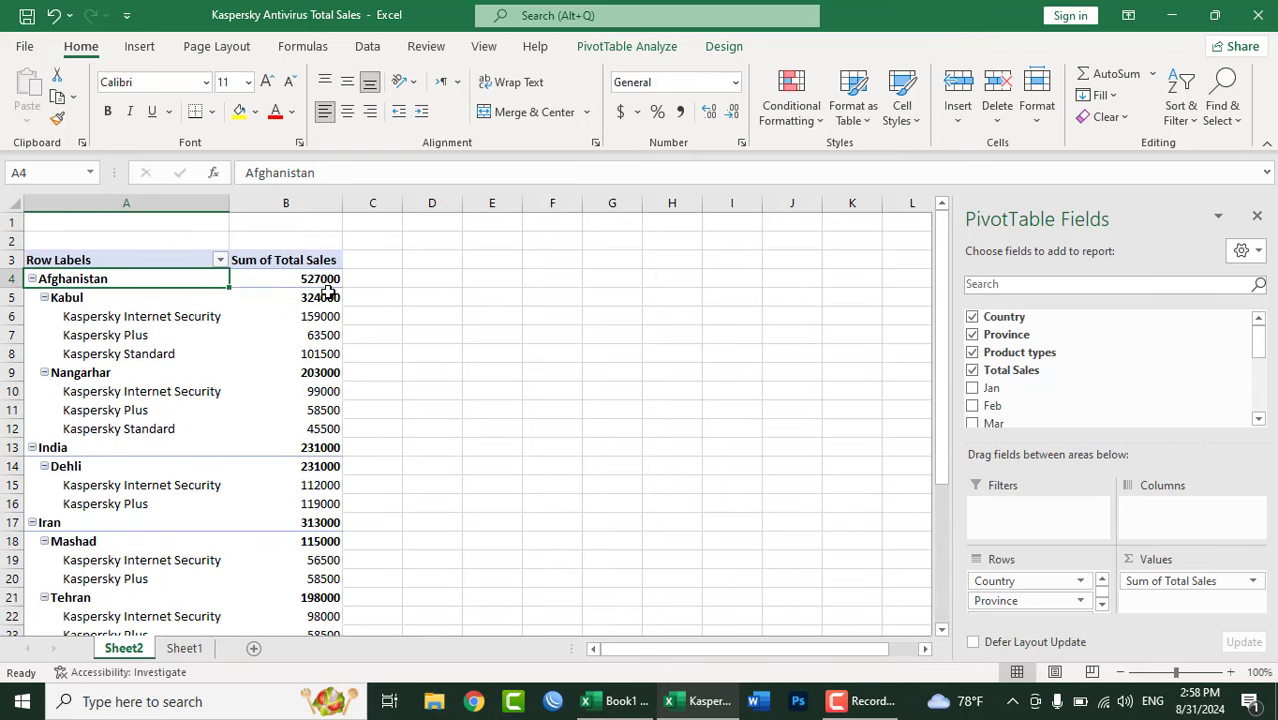
click(266, 277)
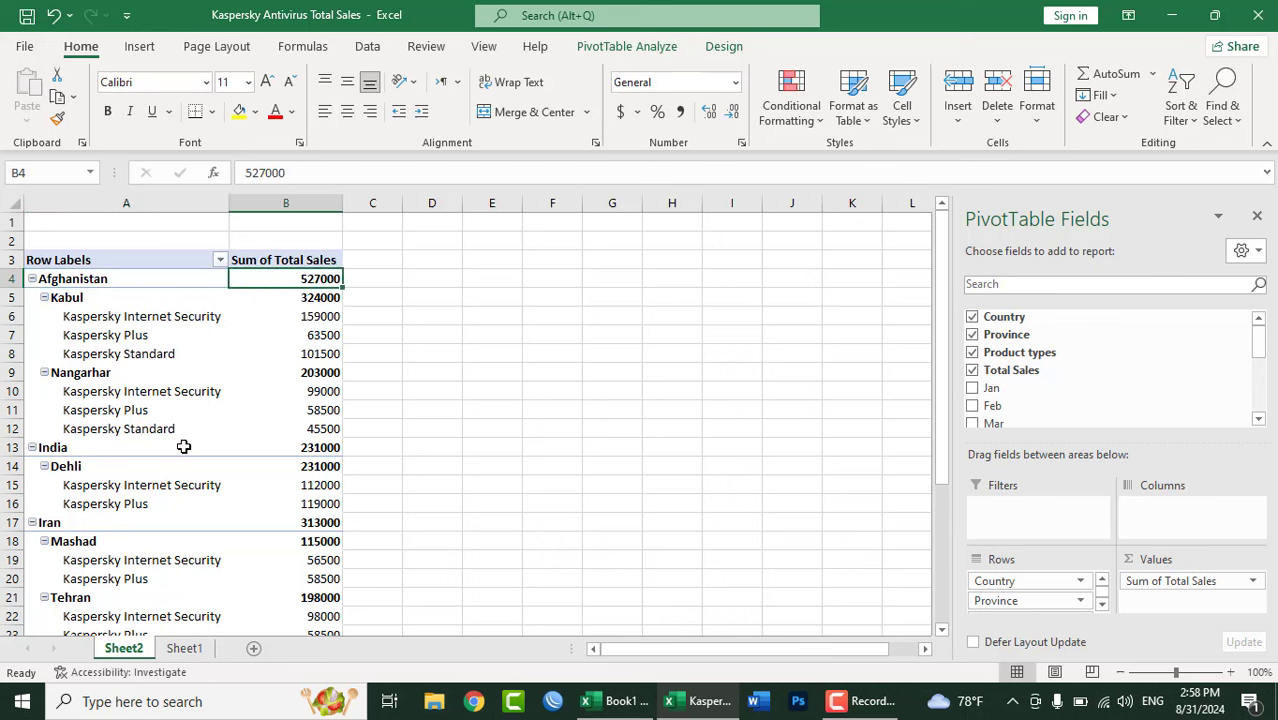
click(224, 530)
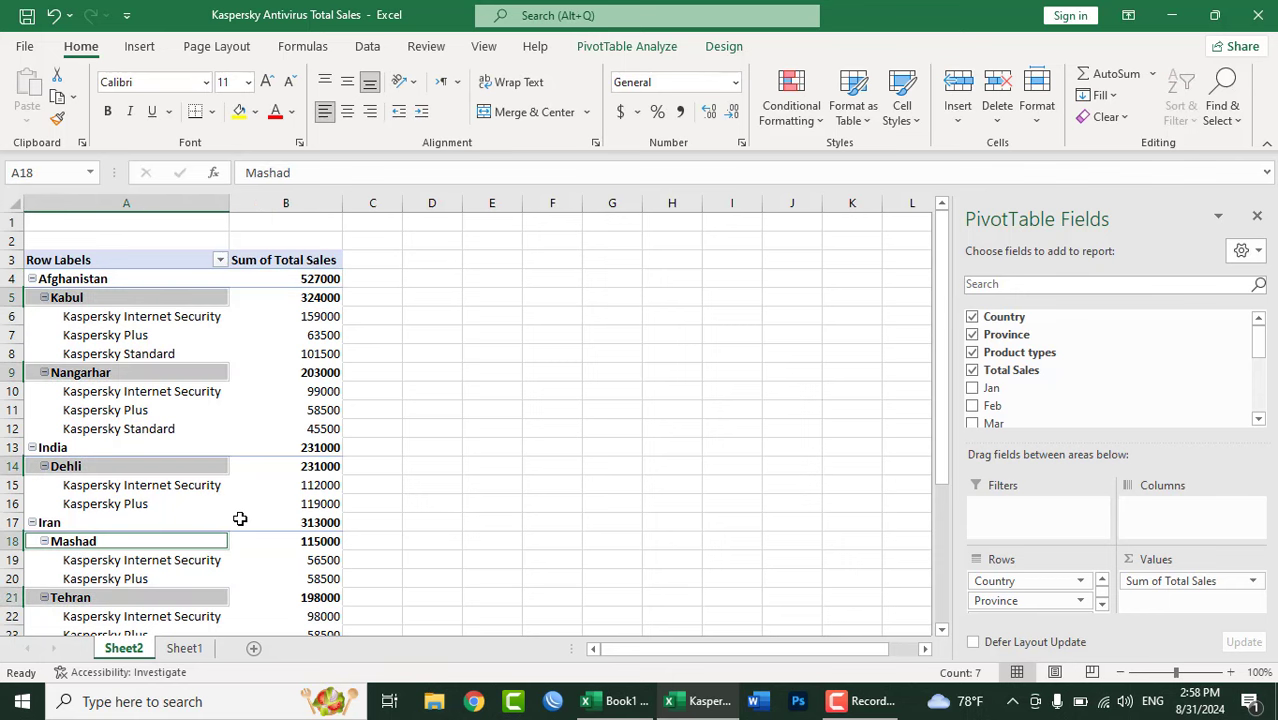
click(305, 524)
scroll(395, 521, down, 2)
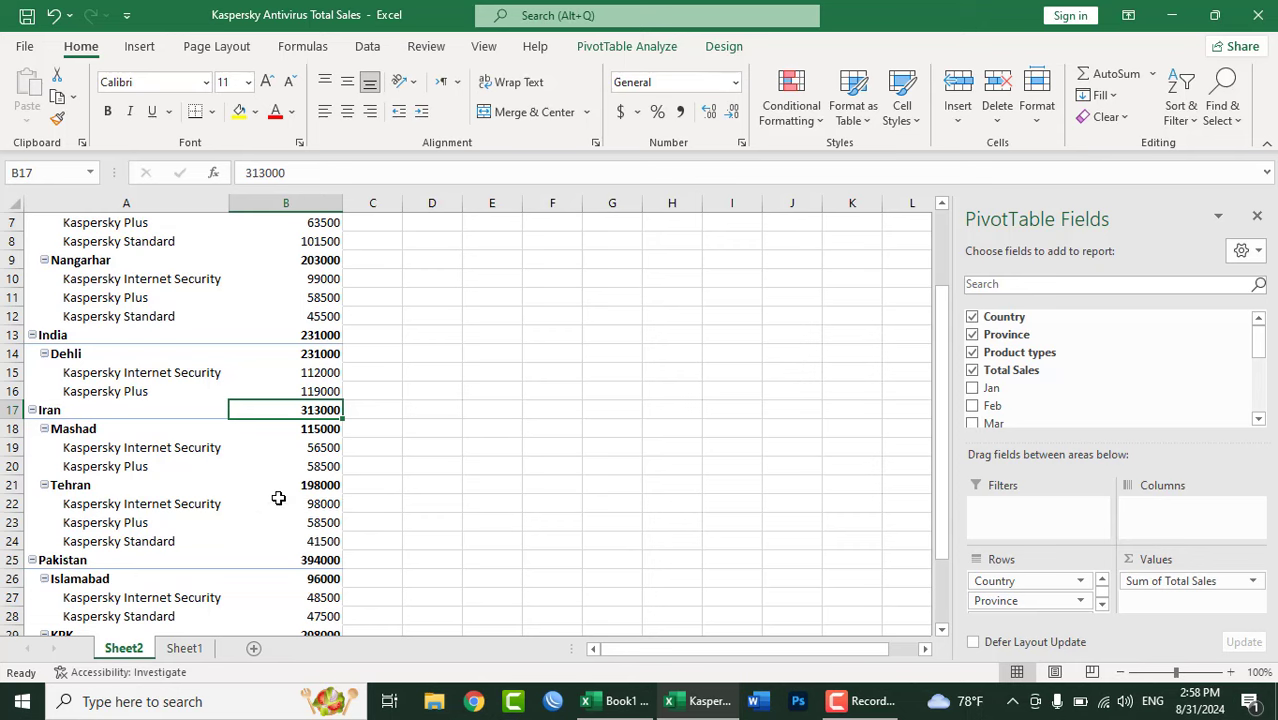
scroll(278, 498, down, 1)
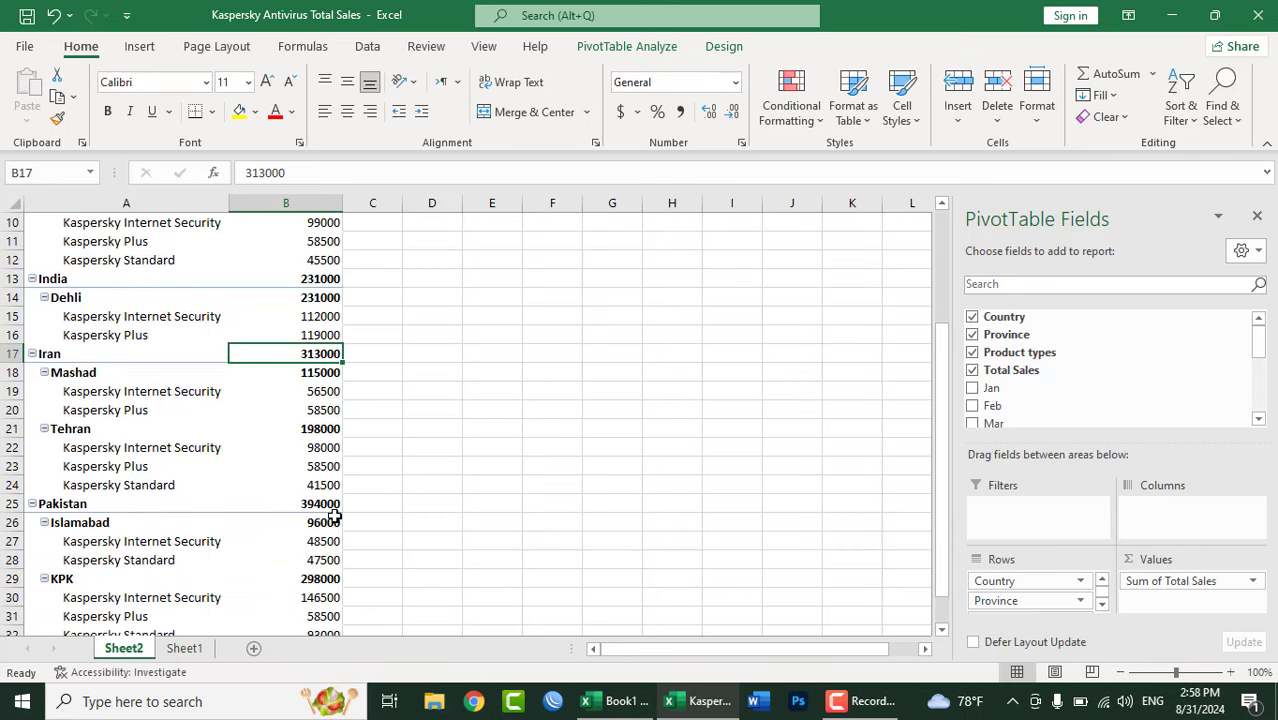
scroll(310, 510, down, 2)
scroll(333, 518, up, 2)
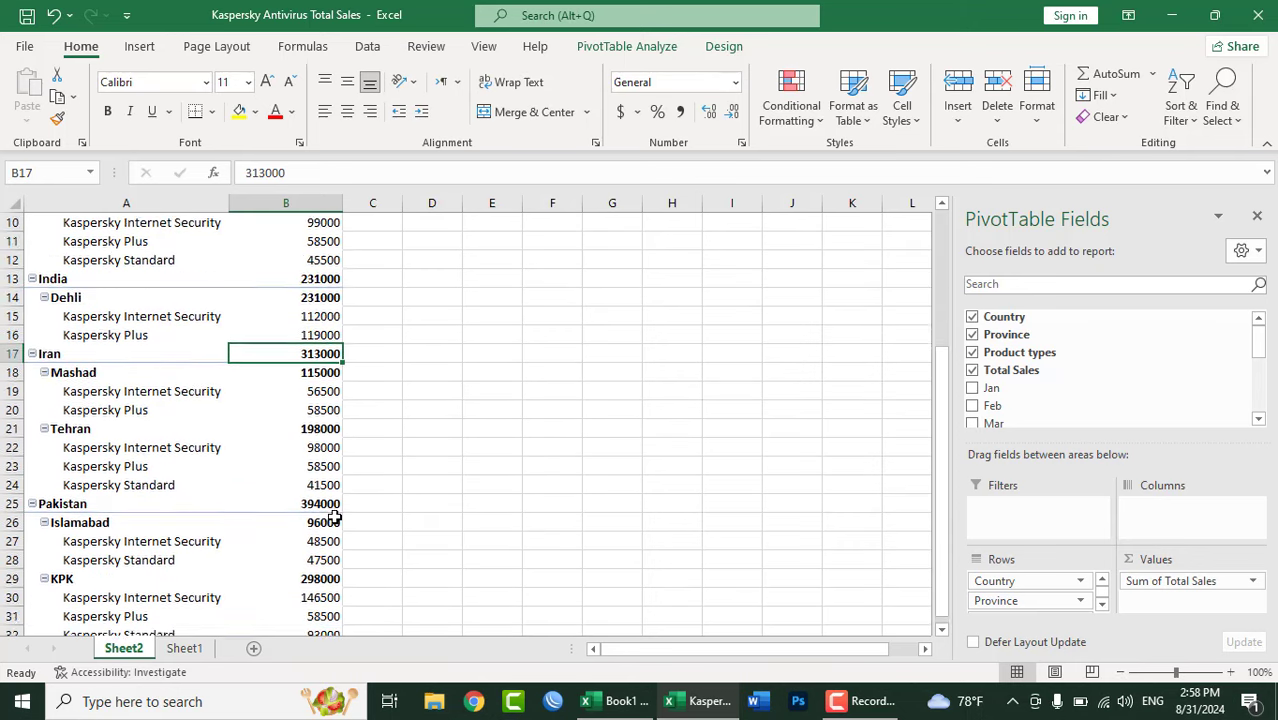
scroll(335, 512, up, 2)
scroll(335, 512, up, 1)
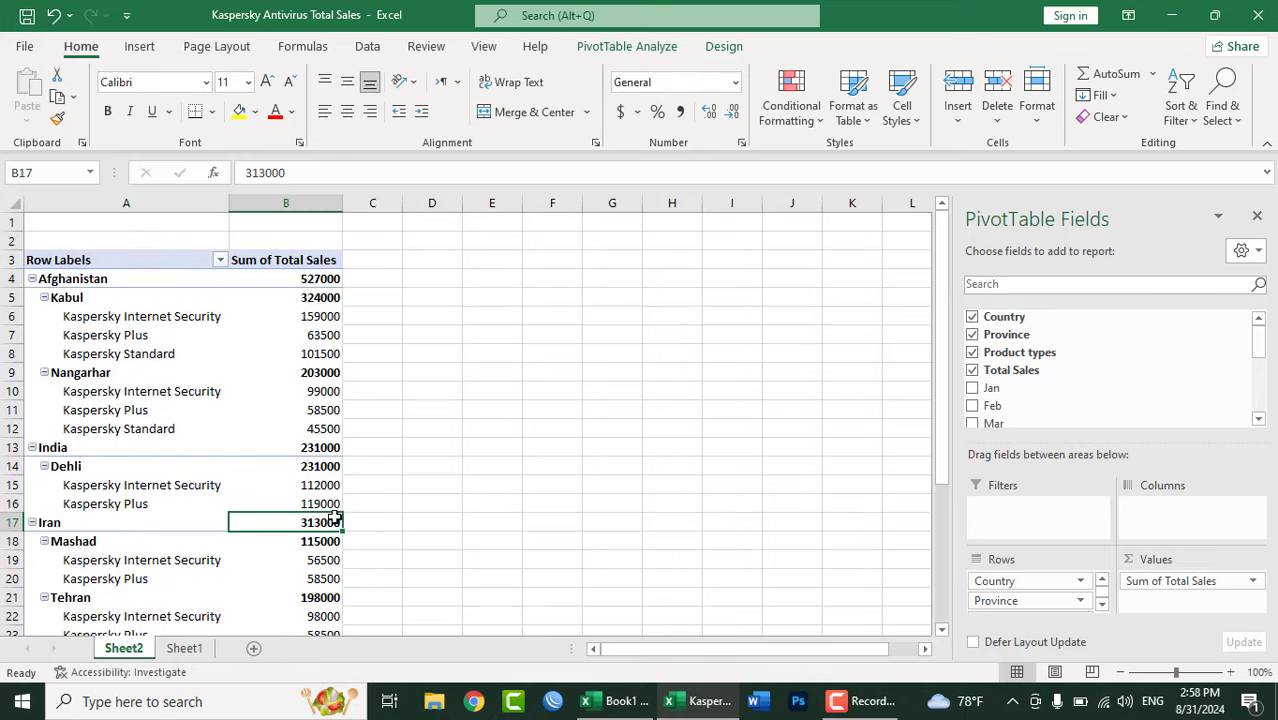
click(86, 297)
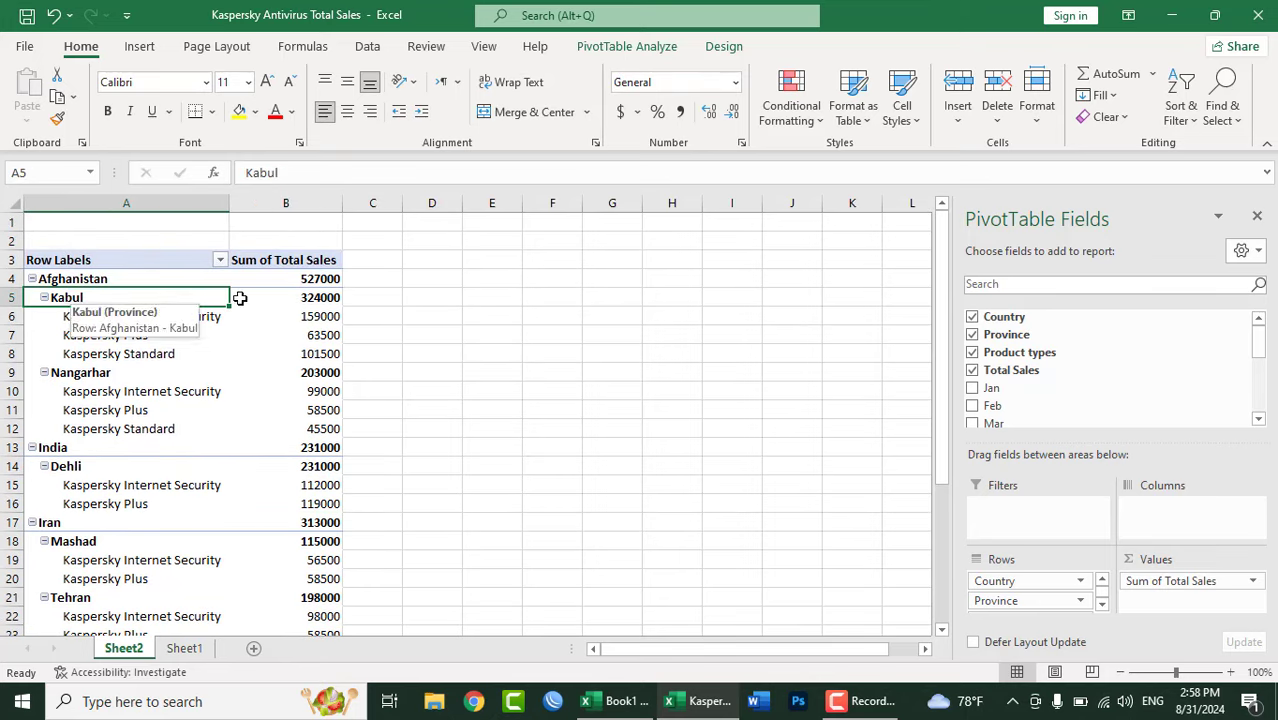
click(293, 298)
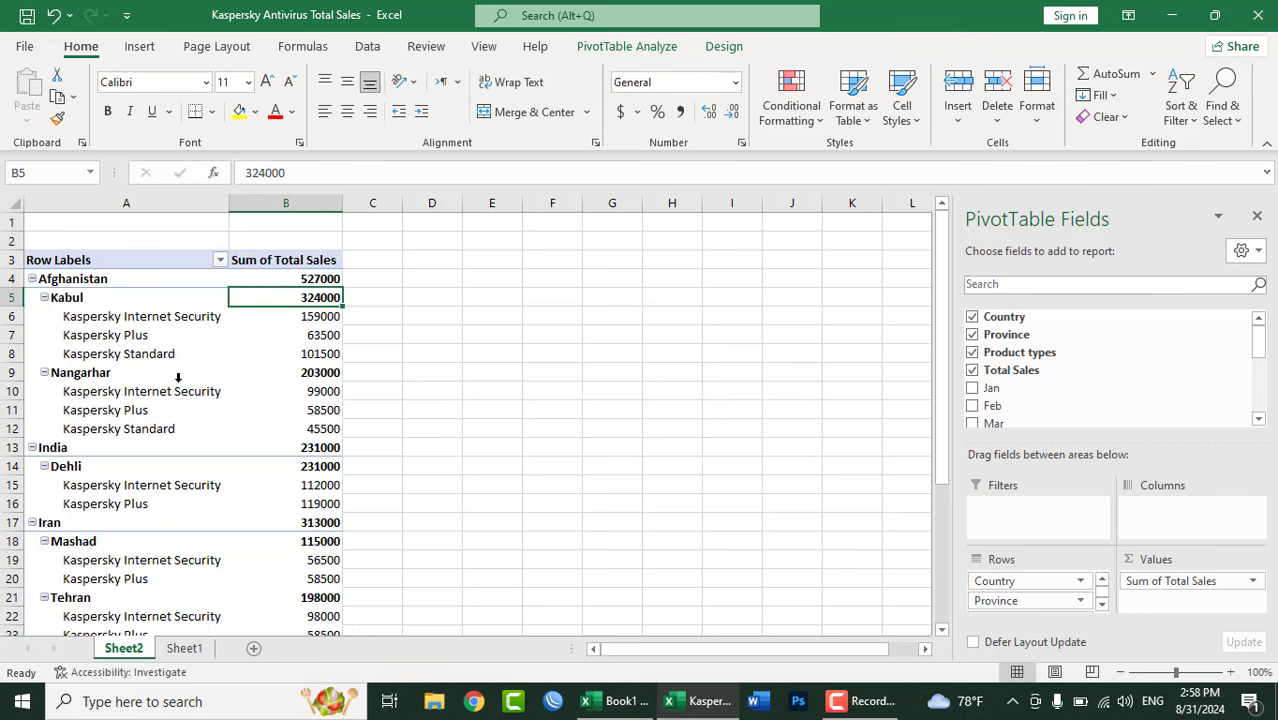
scroll(277, 417, down, 2)
scroll(275, 418, down, 2)
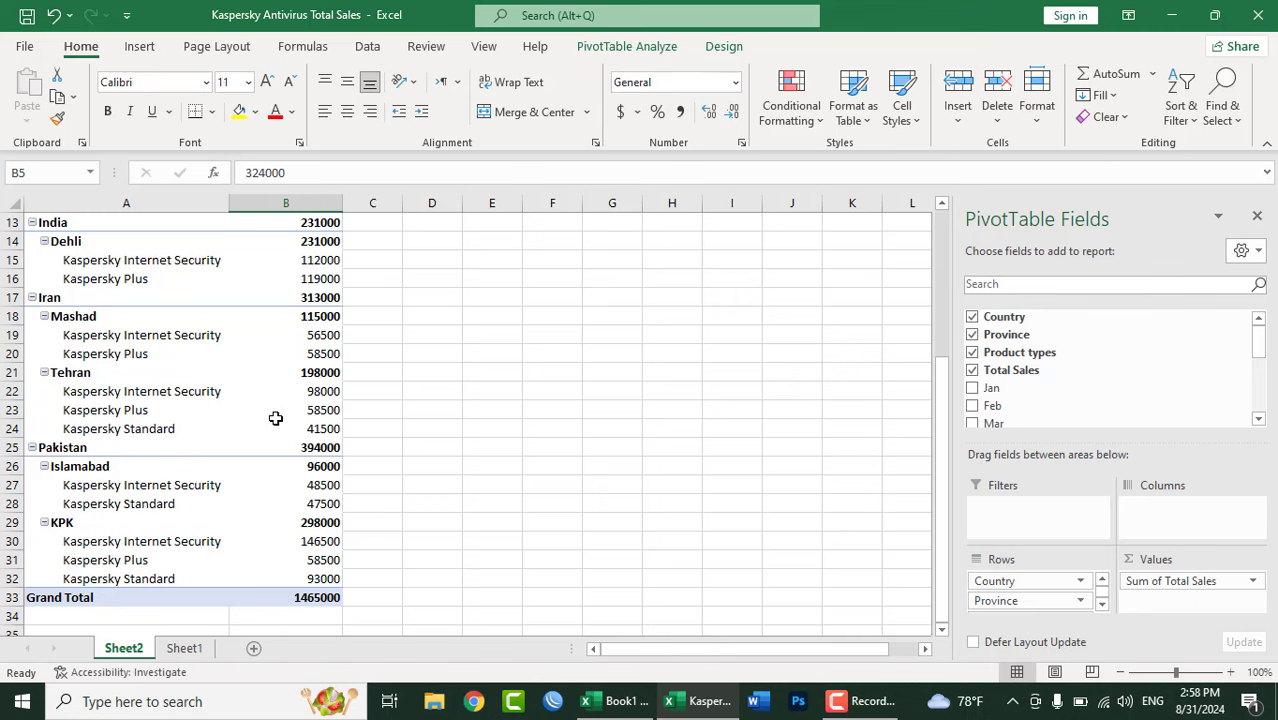
scroll(275, 418, up, 2)
scroll(275, 418, up, 2)
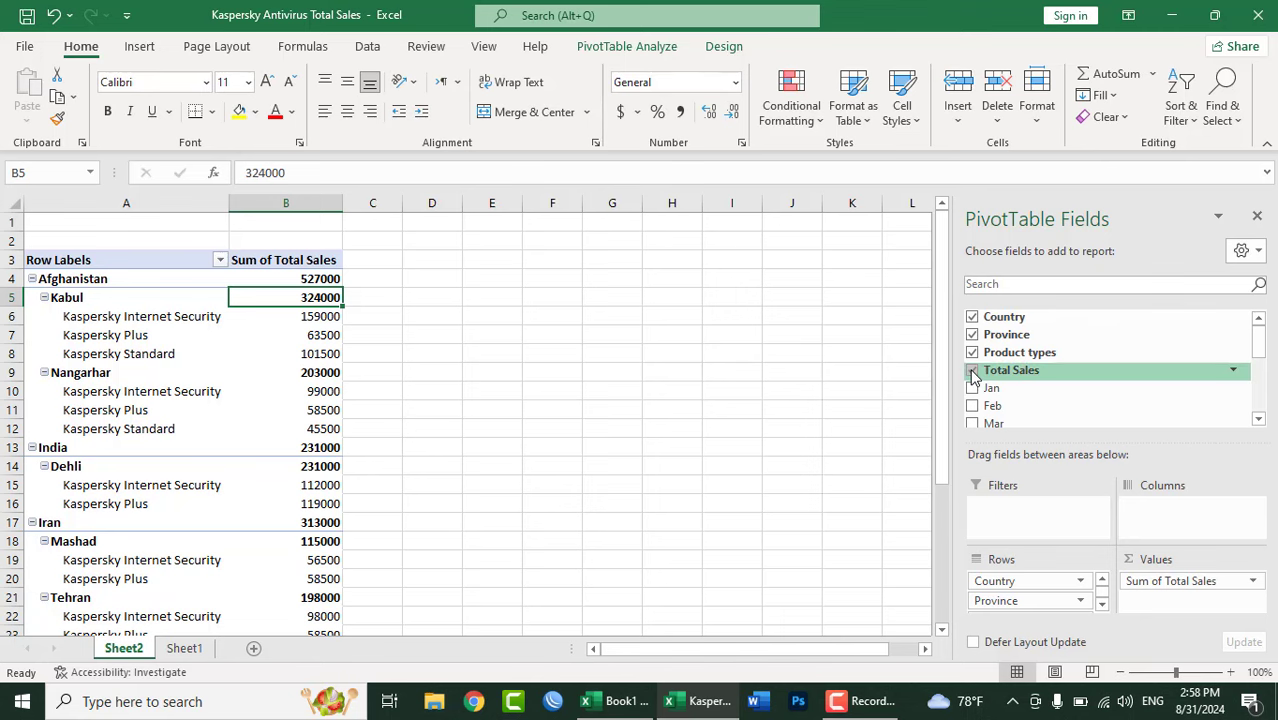
Step: Remove Total Sales and Product types, and move Country into the PivotTable columns
click(972, 370)
click(972, 352)
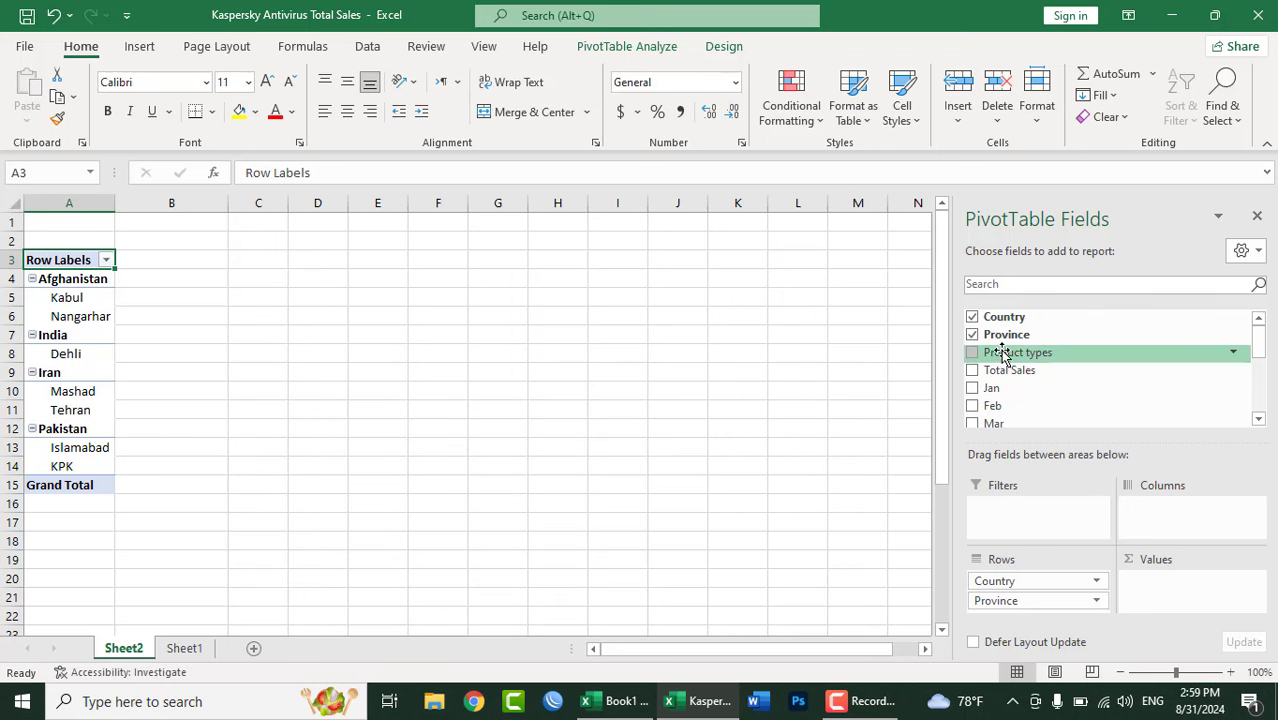
drag(1004, 318, 1164, 531)
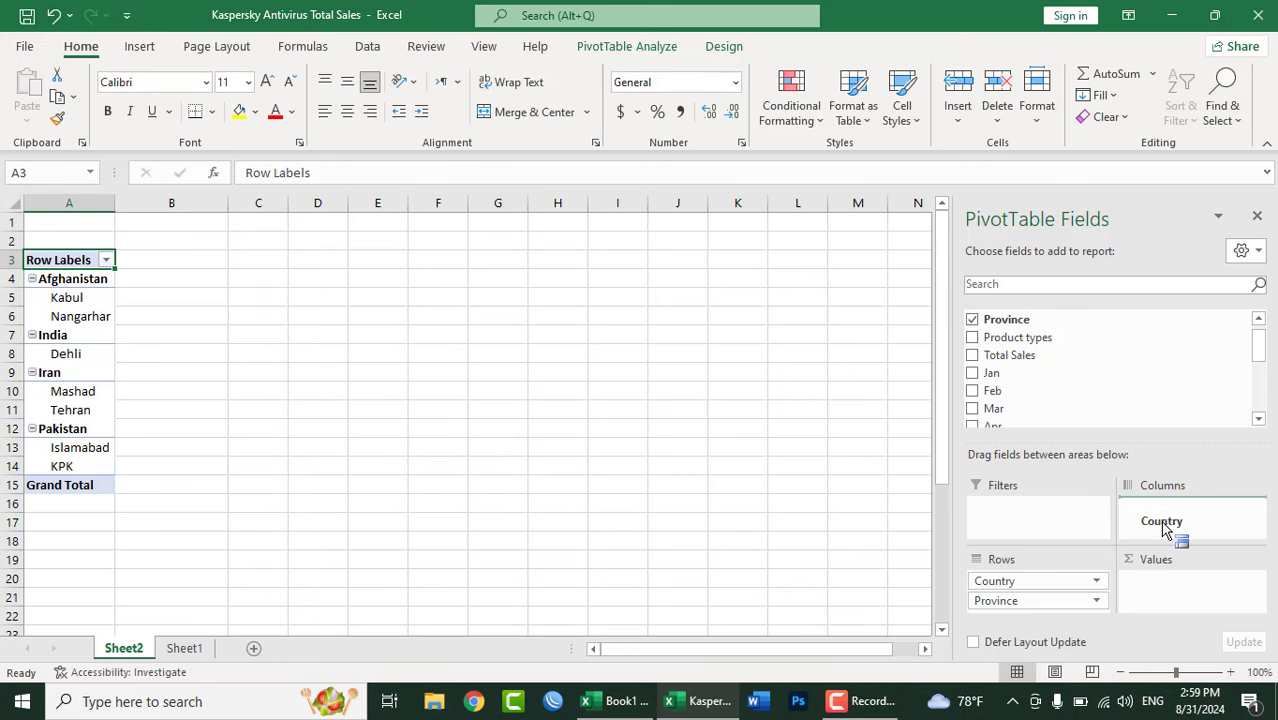
drag(1164, 531, 1164, 531)
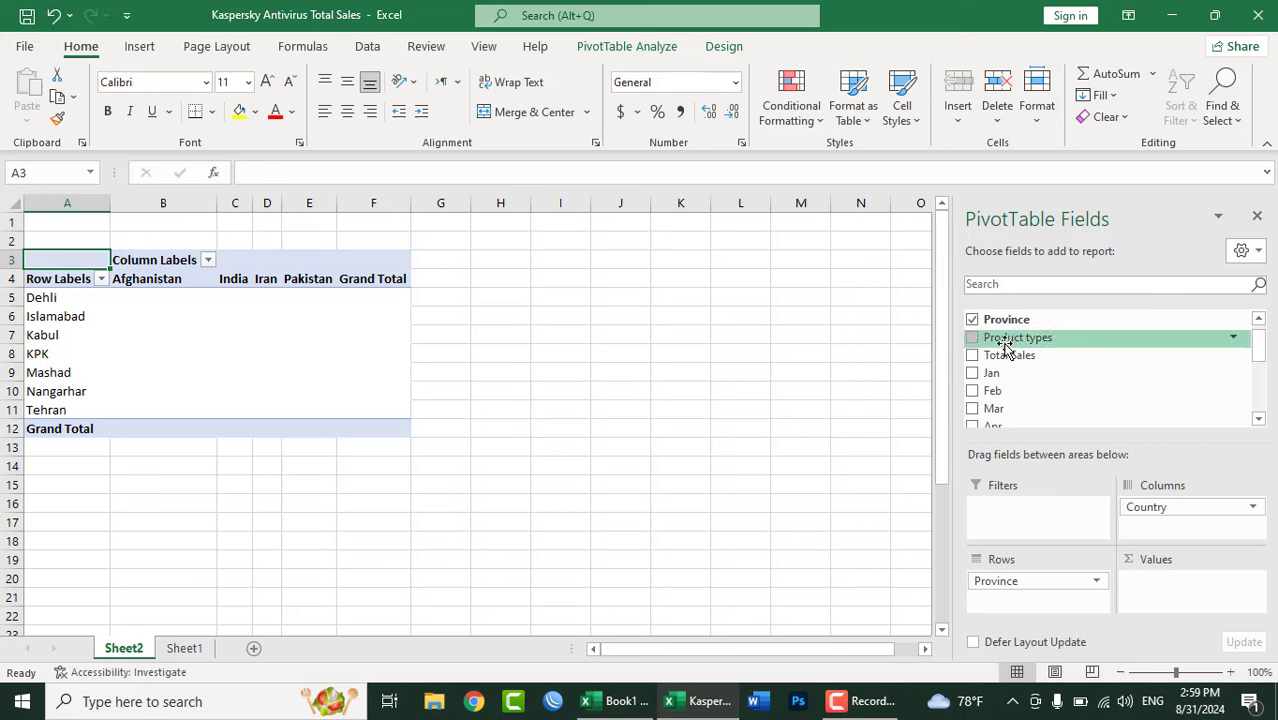
Step: Drag Province out of the Rows area to clear the PivotTable rows
drag(1015, 322, 1050, 472)
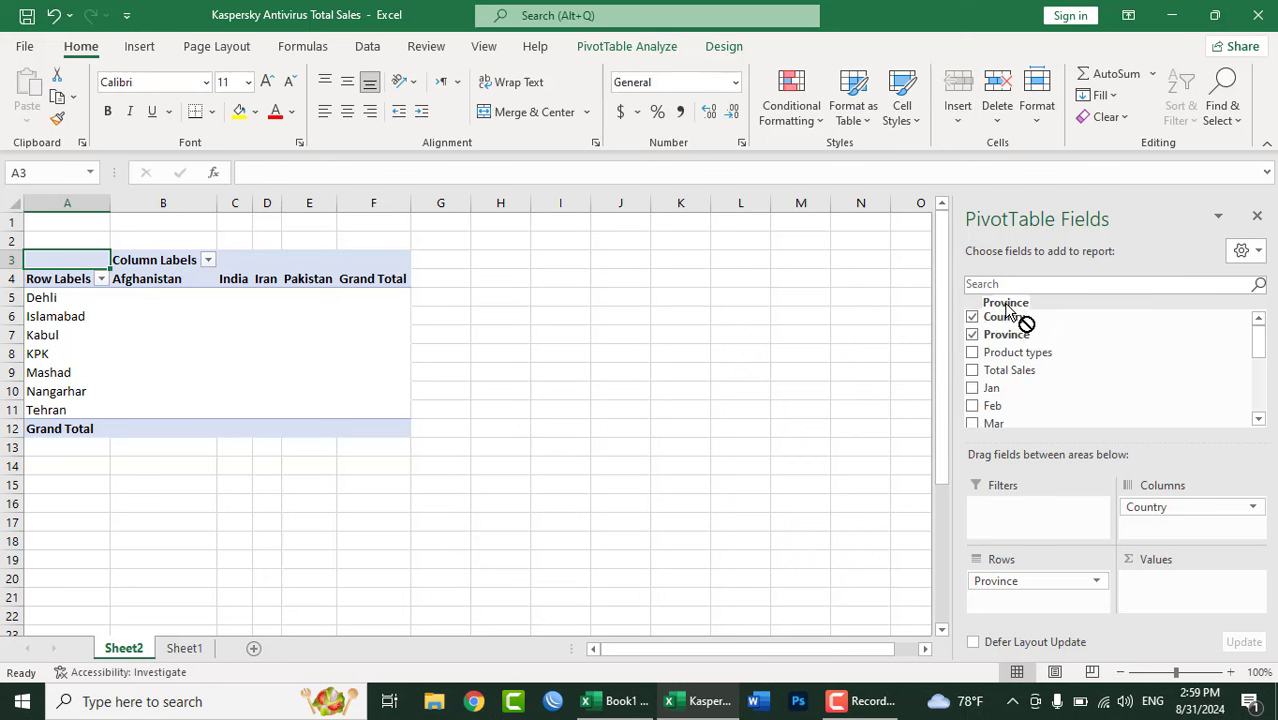
drag(1050, 472, 1021, 322)
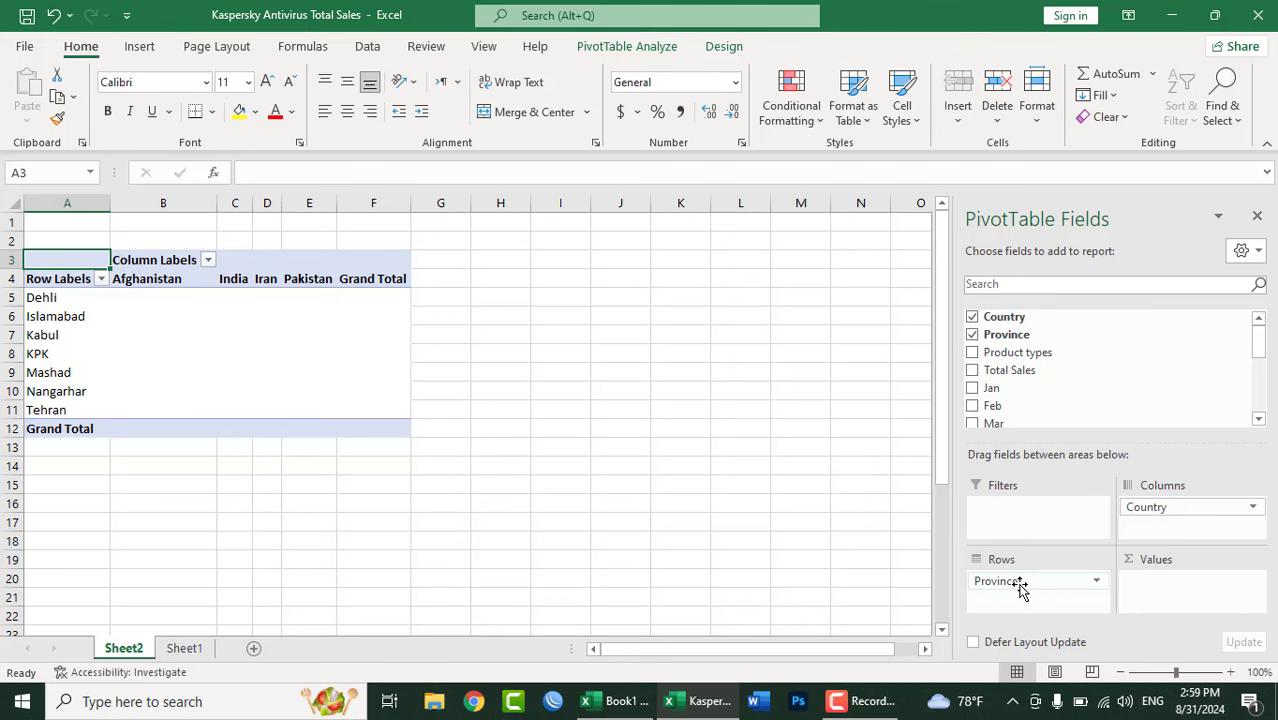
drag(1020, 590, 1087, 390)
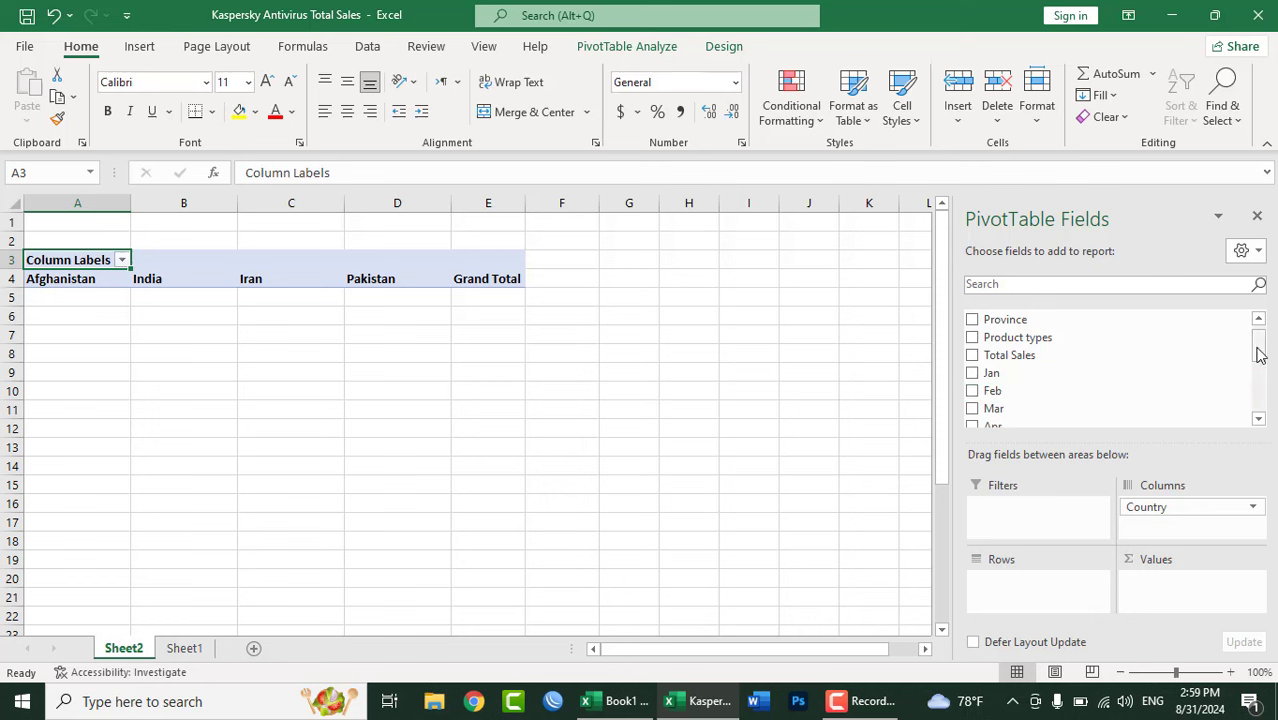
scroll(1260, 350, up, 1)
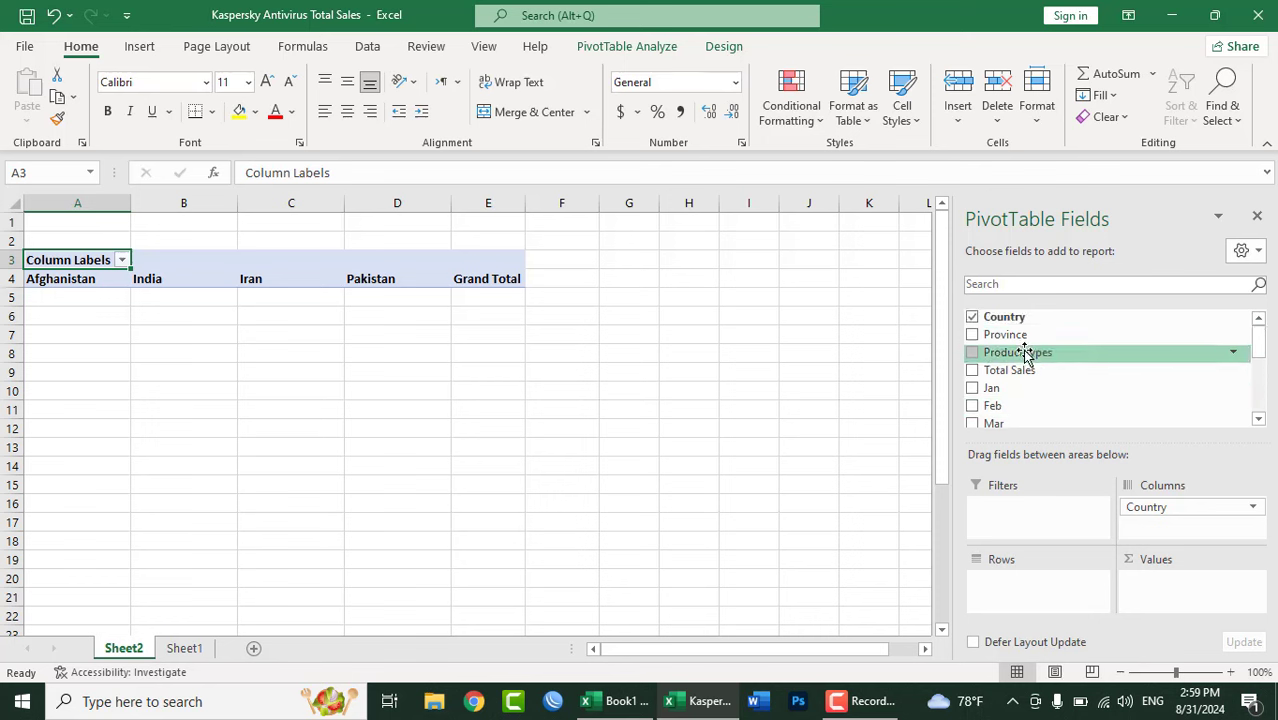
drag(1024, 352, 1036, 593)
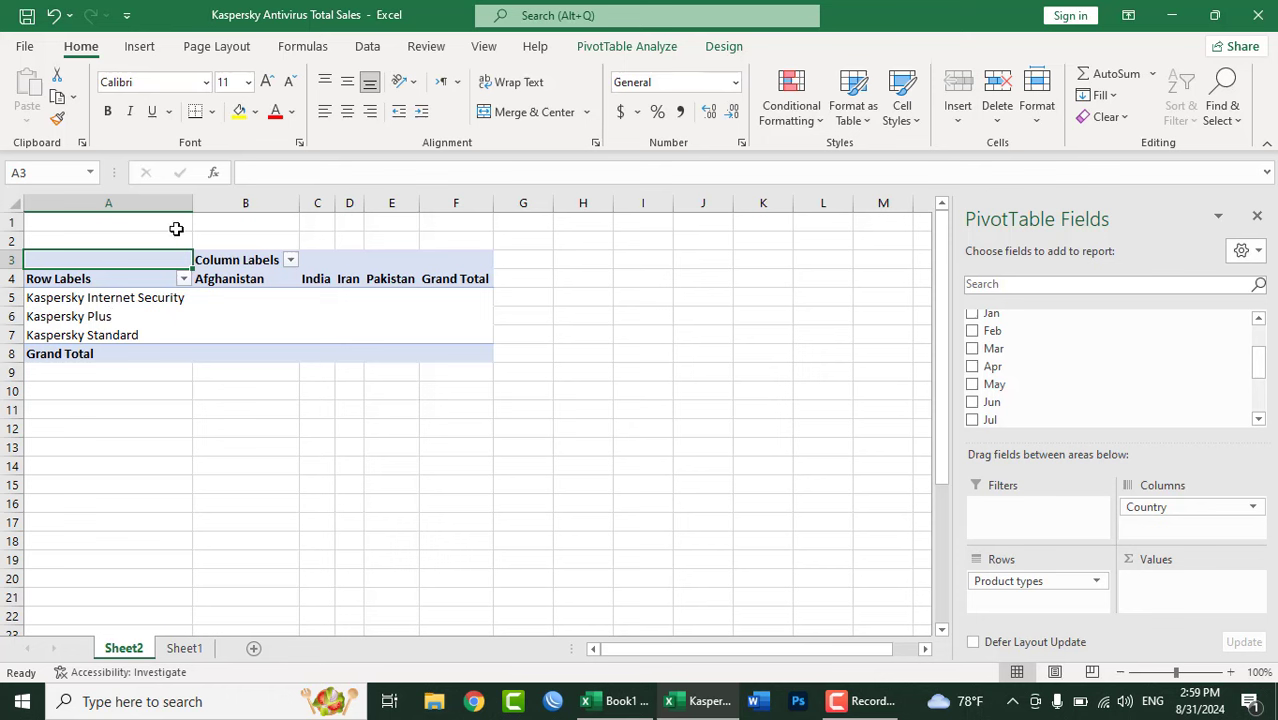
drag(1261, 372, 1261, 338)
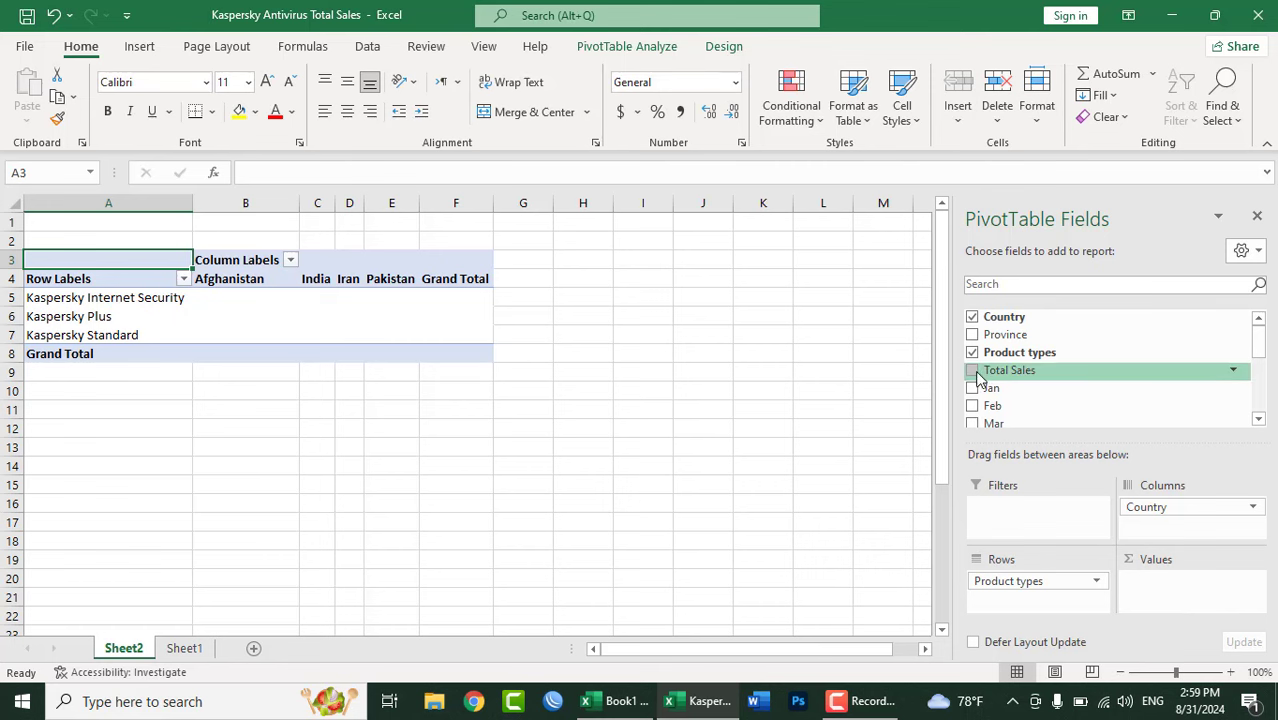
drag(975, 377, 1170, 606)
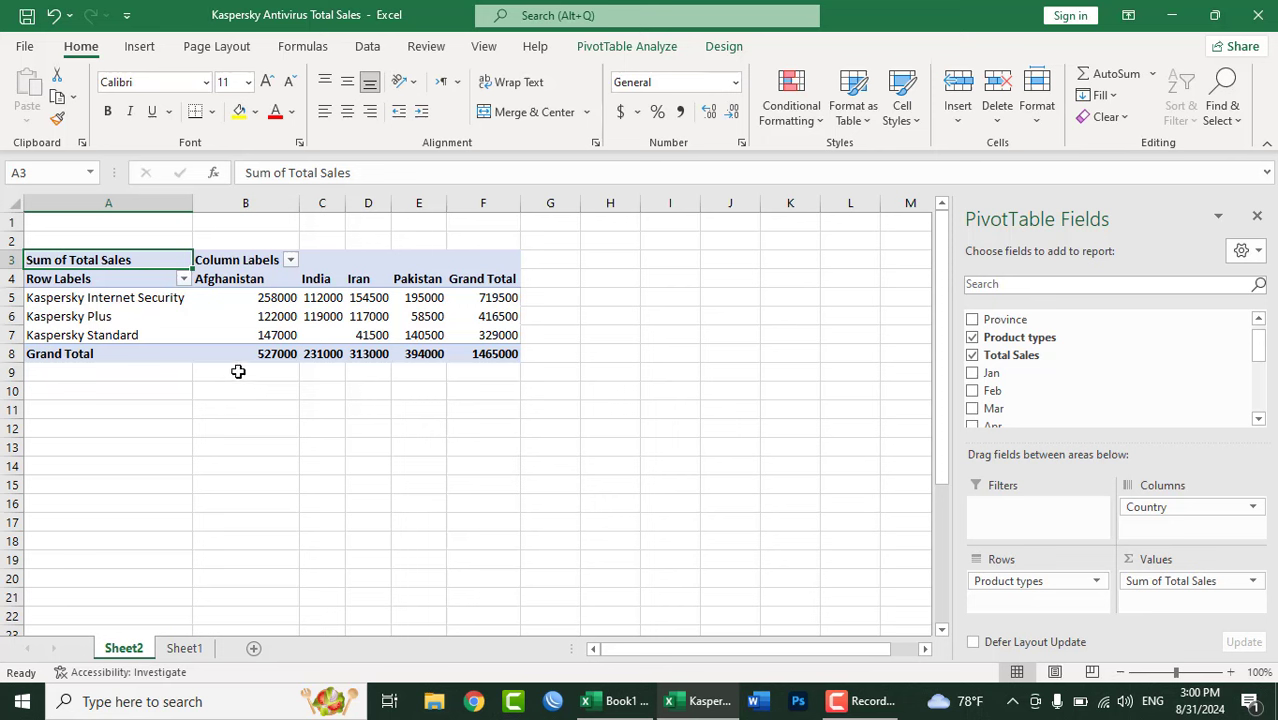
mouse_move(228, 356)
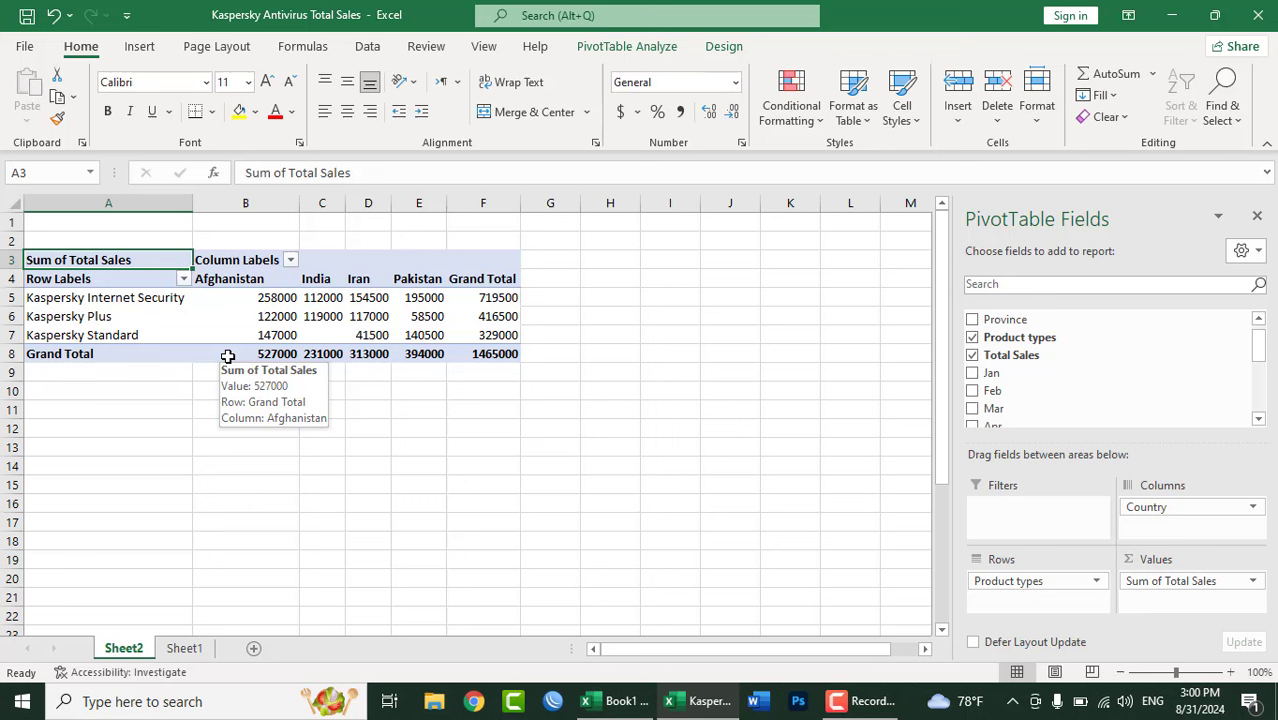
click(243, 298)
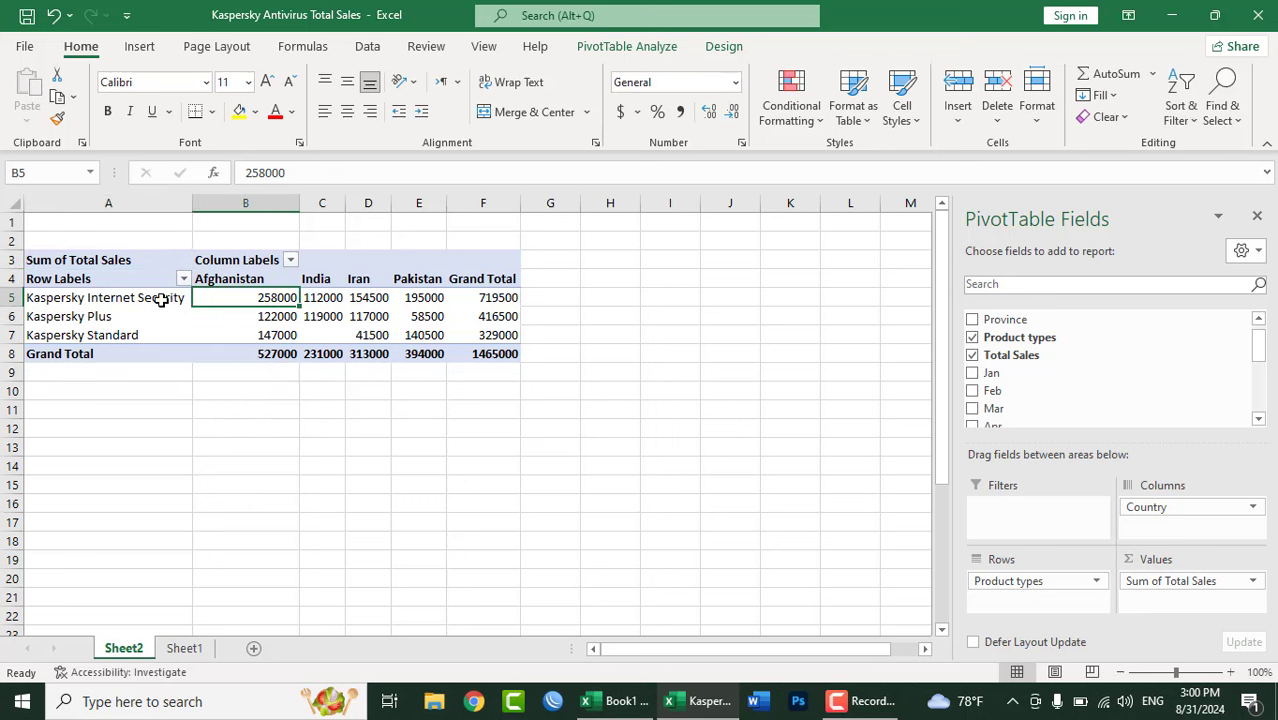
mouse_move(255, 299)
click(259, 316)
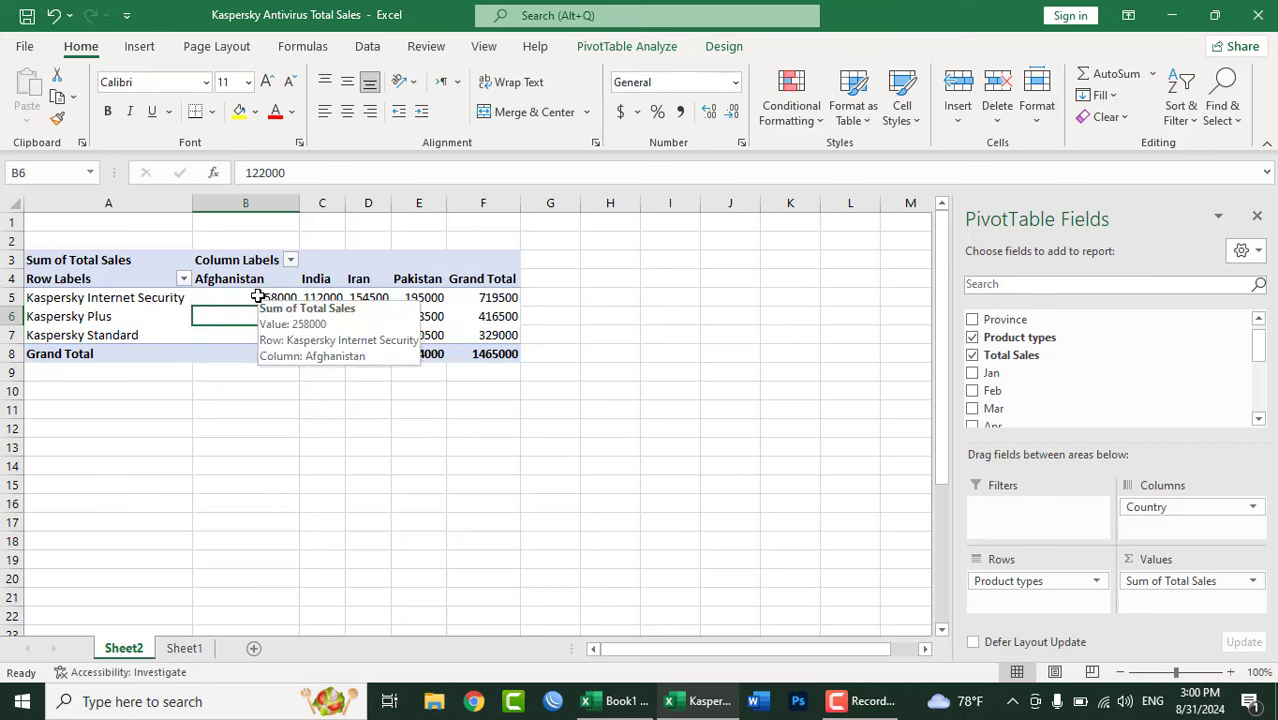
click(240, 339)
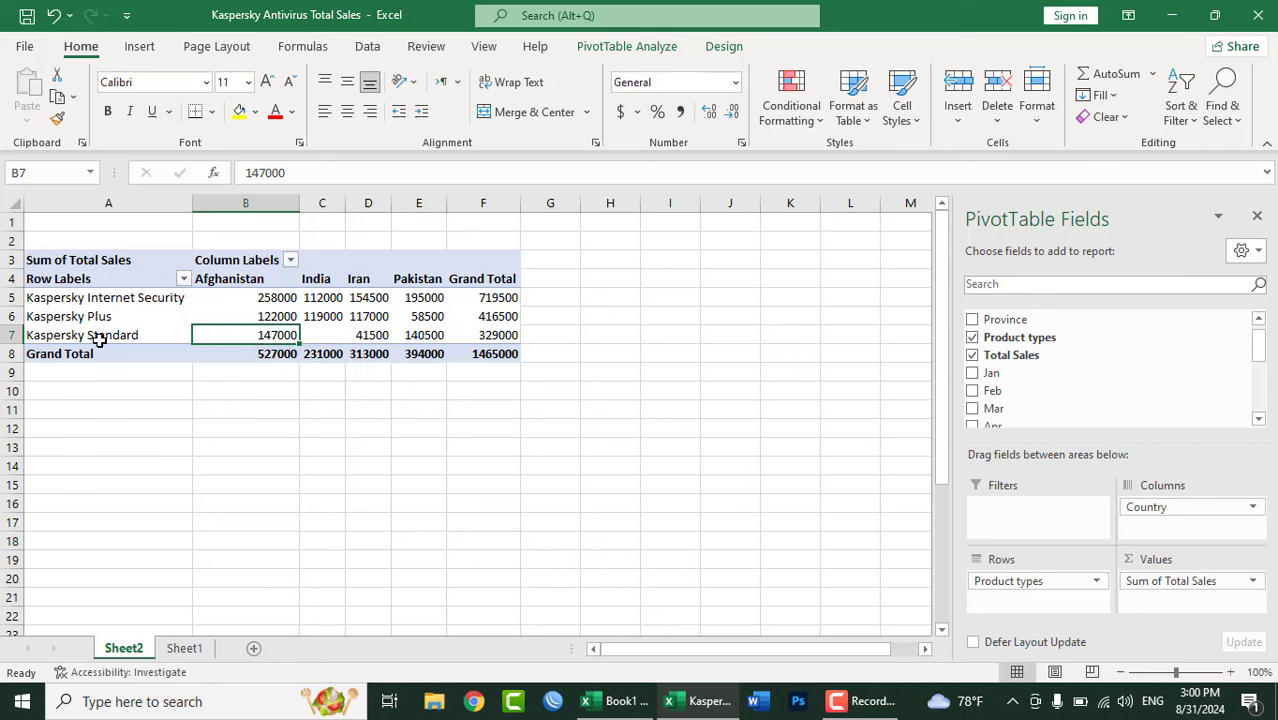
click(245, 355)
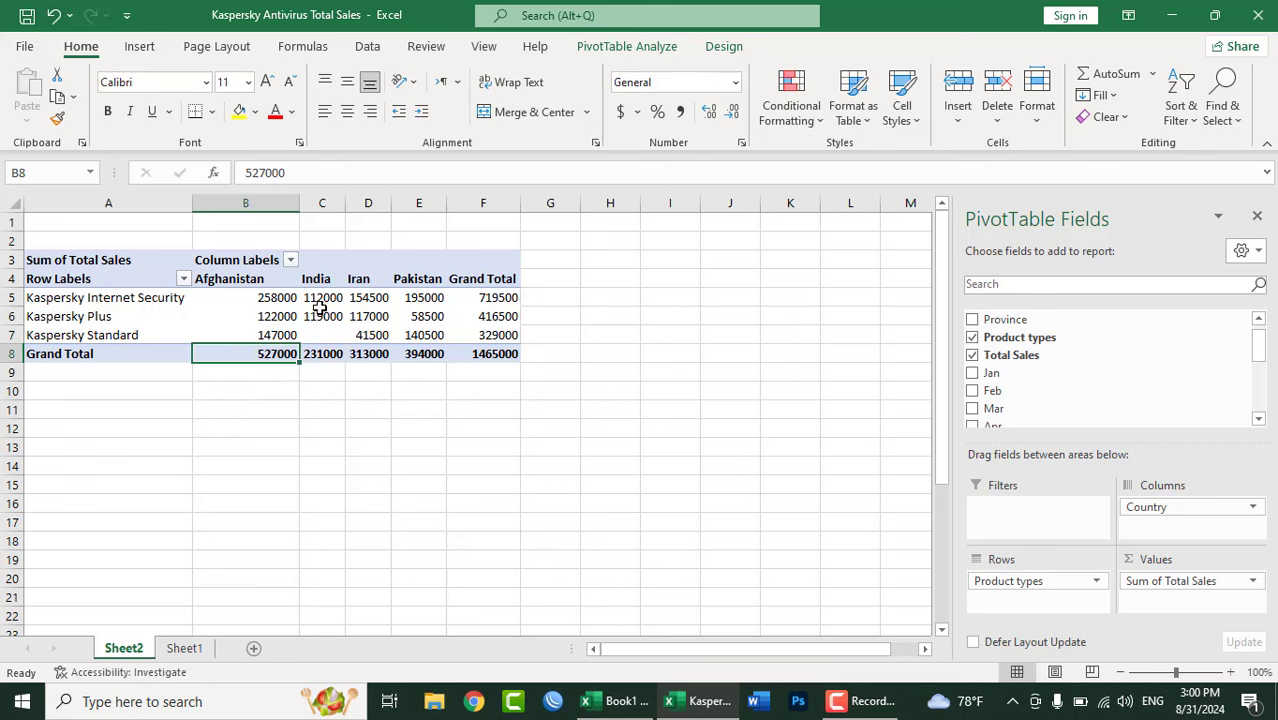
mouse_move(319, 308)
mouse_move(66, 320)
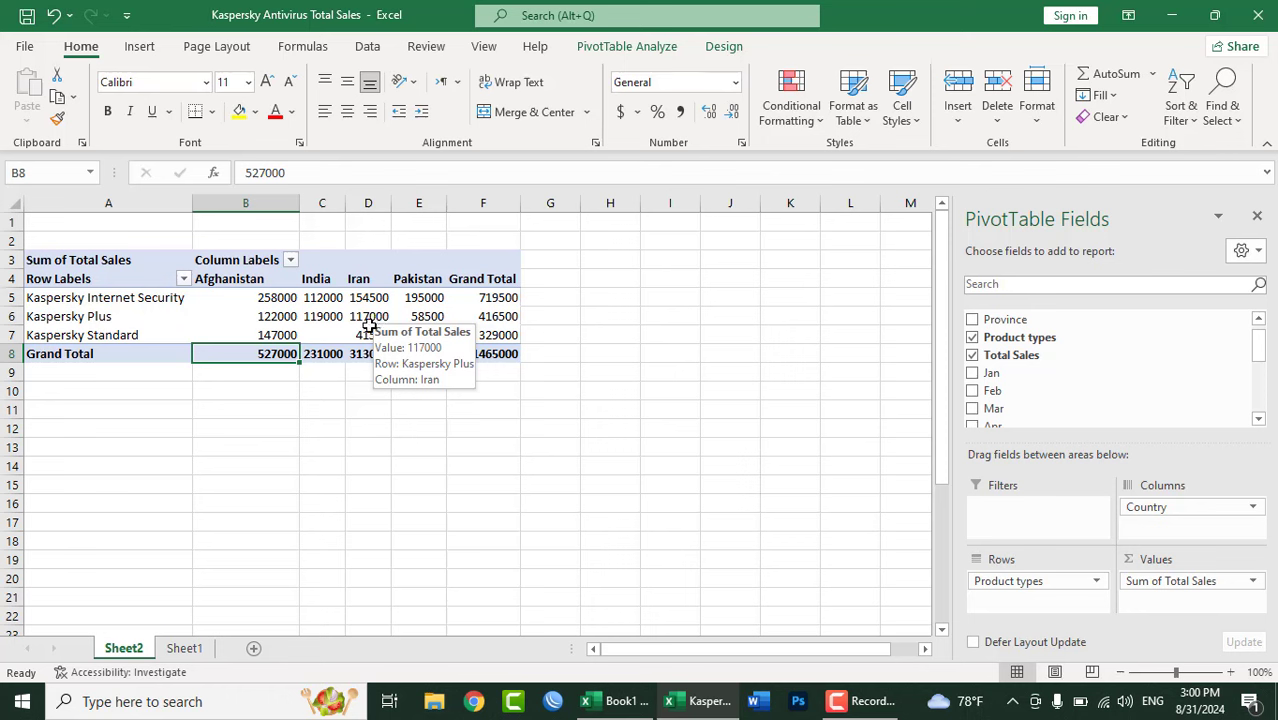
click(332, 352)
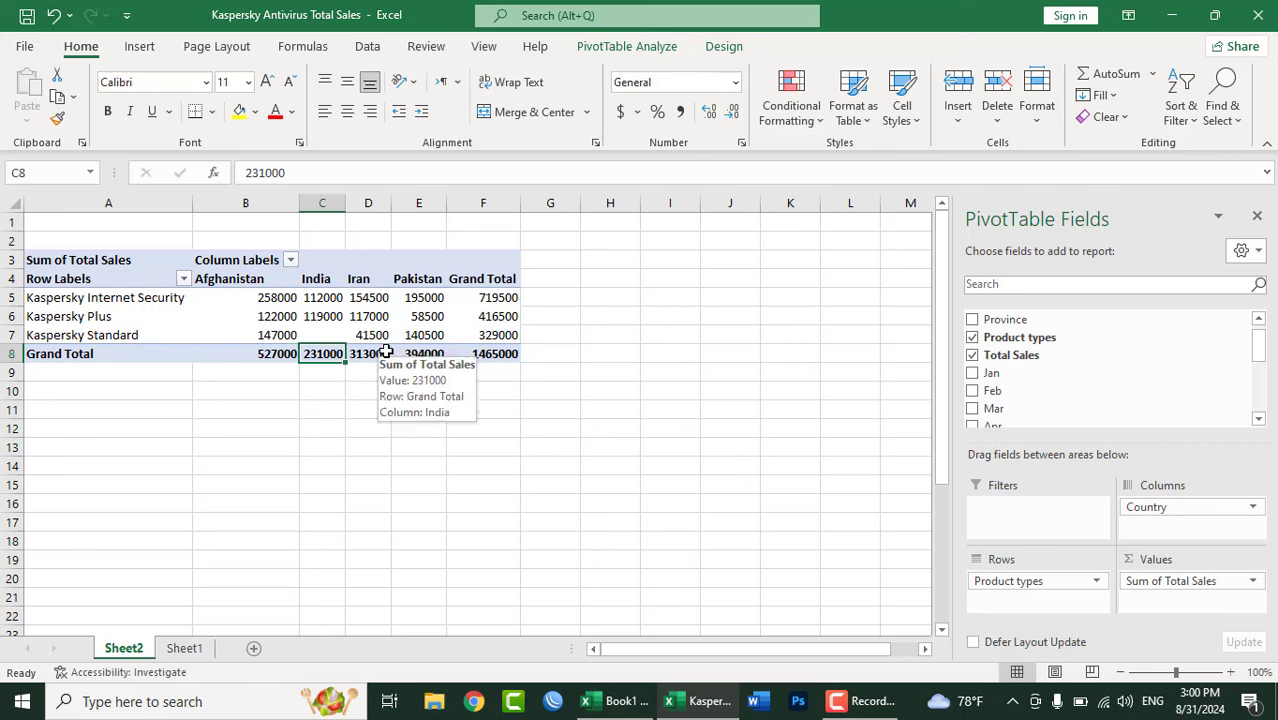
mouse_move(461, 361)
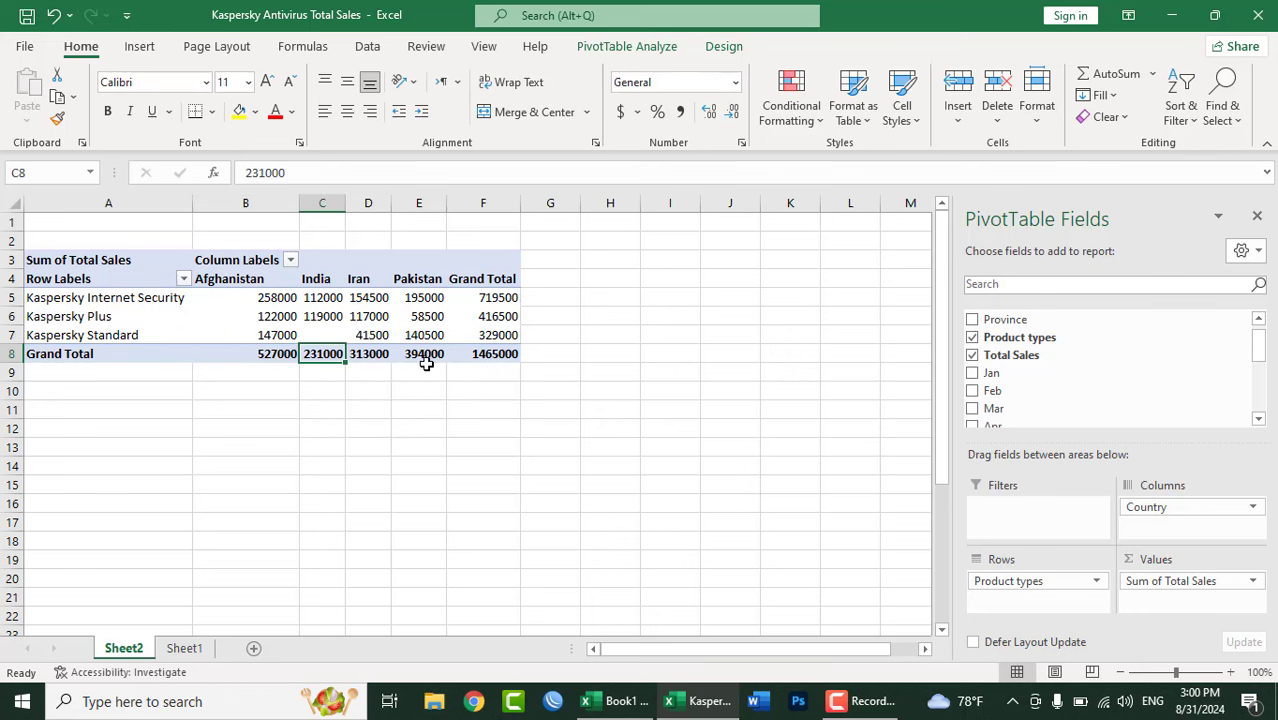
click(374, 352)
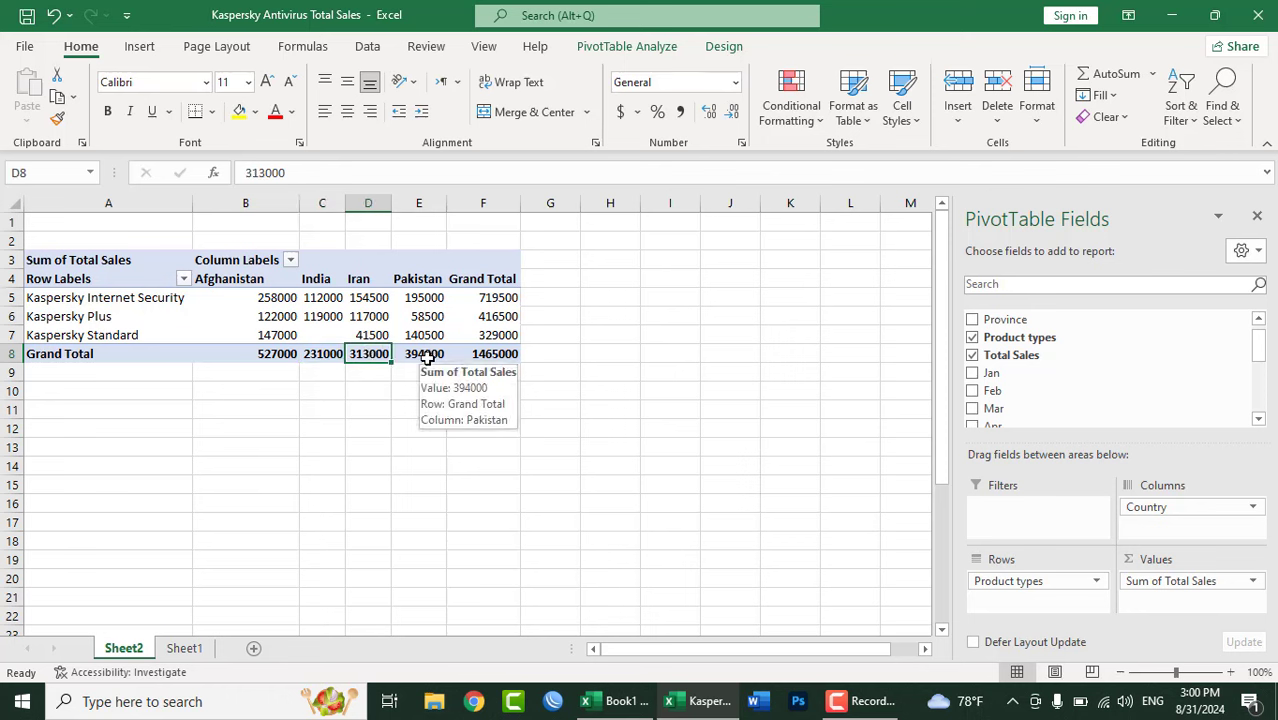
click(427, 358)
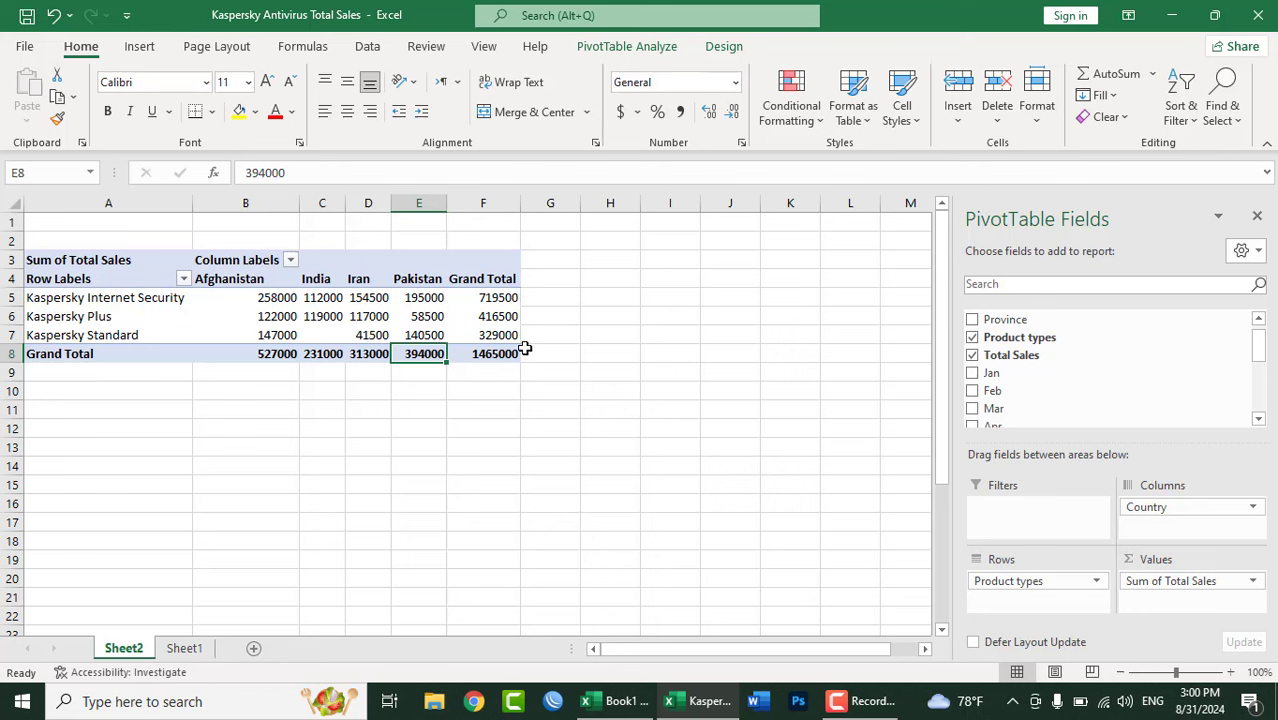
mouse_move(519, 347)
click(500, 298)
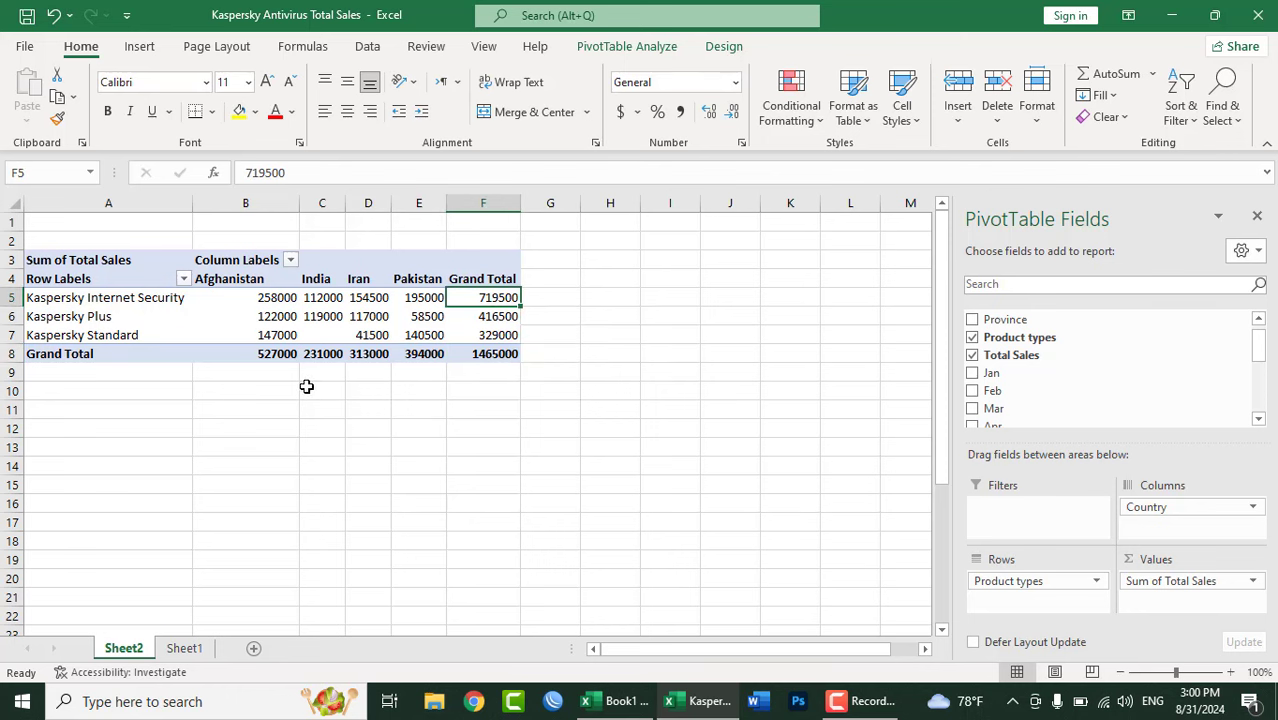
click(254, 354)
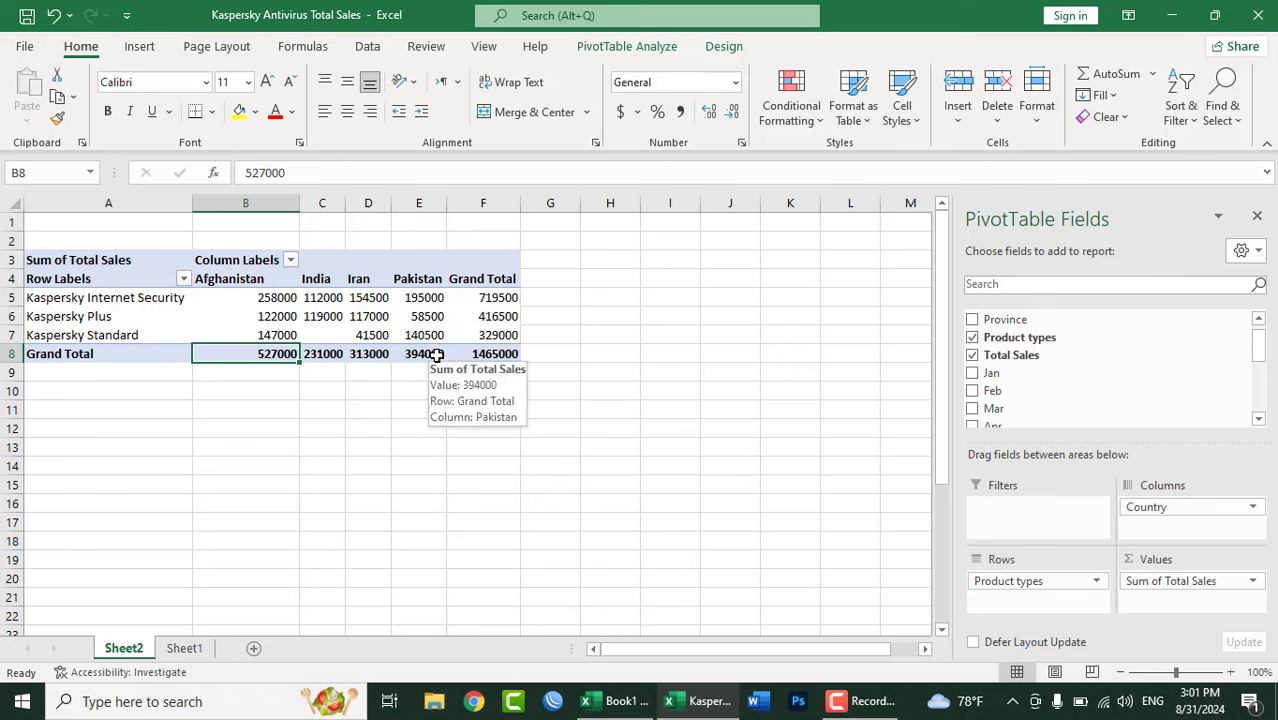
click(435, 357)
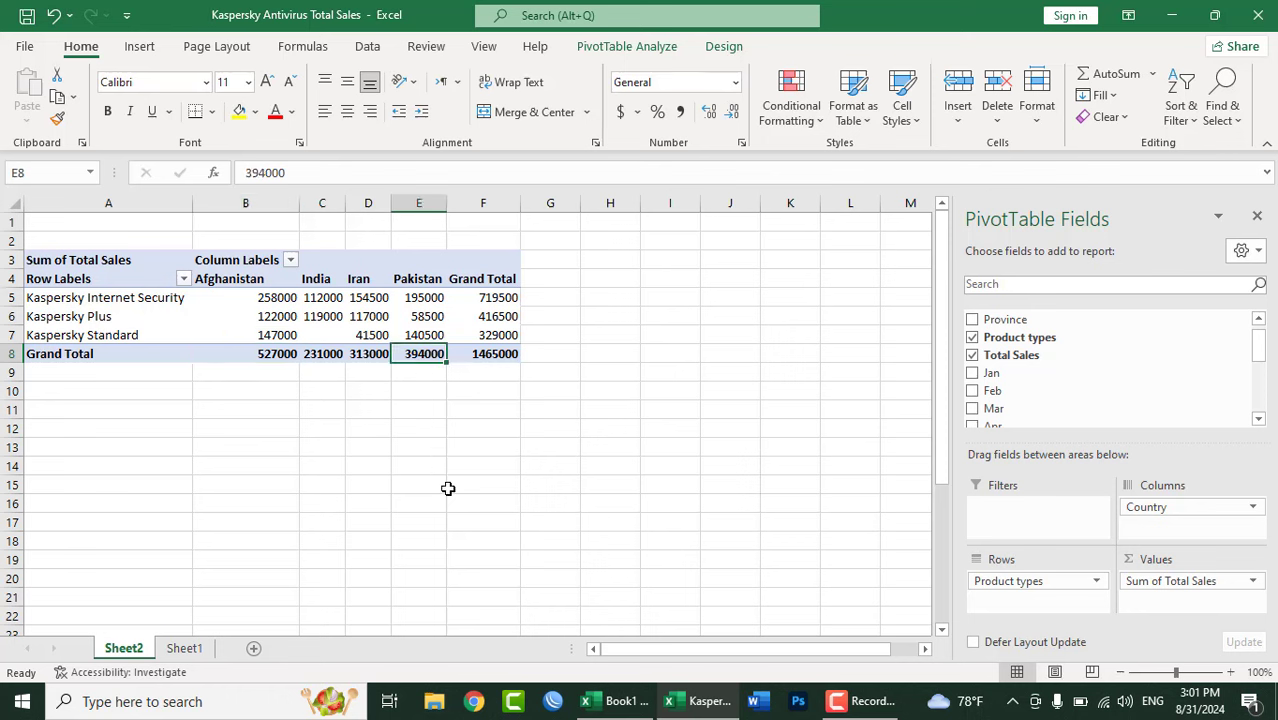
click(358, 362)
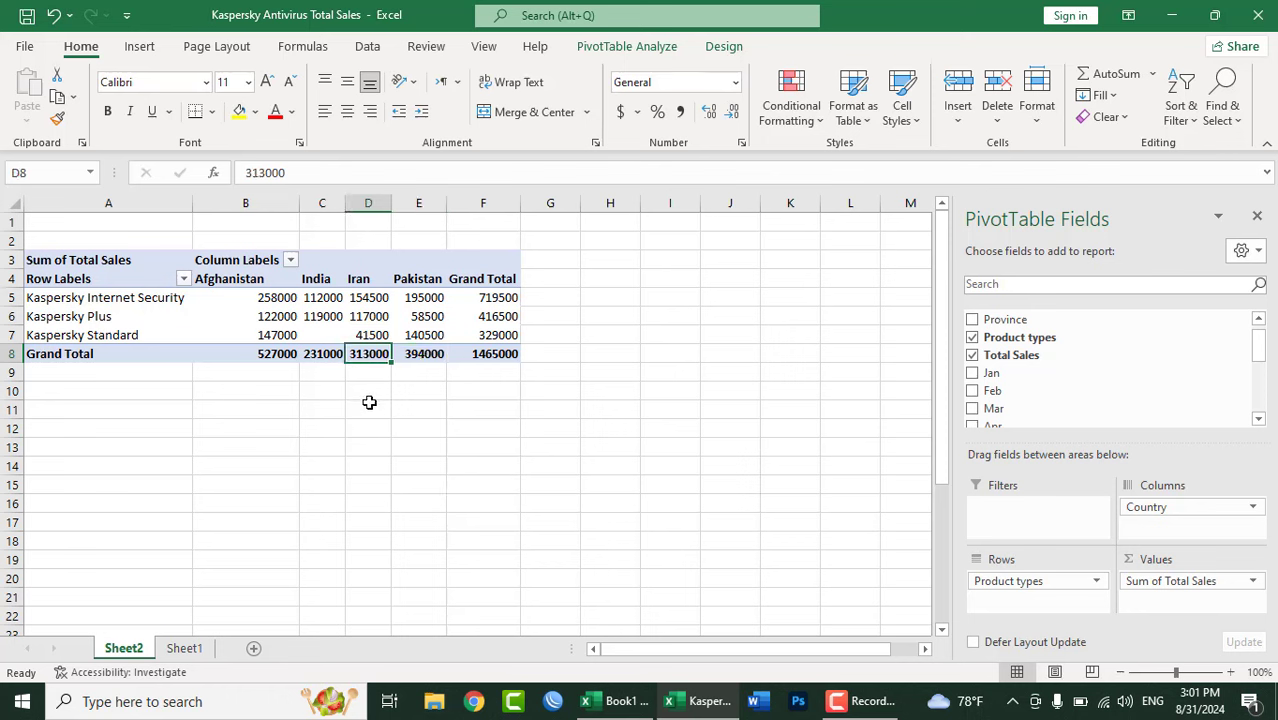
click(324, 354)
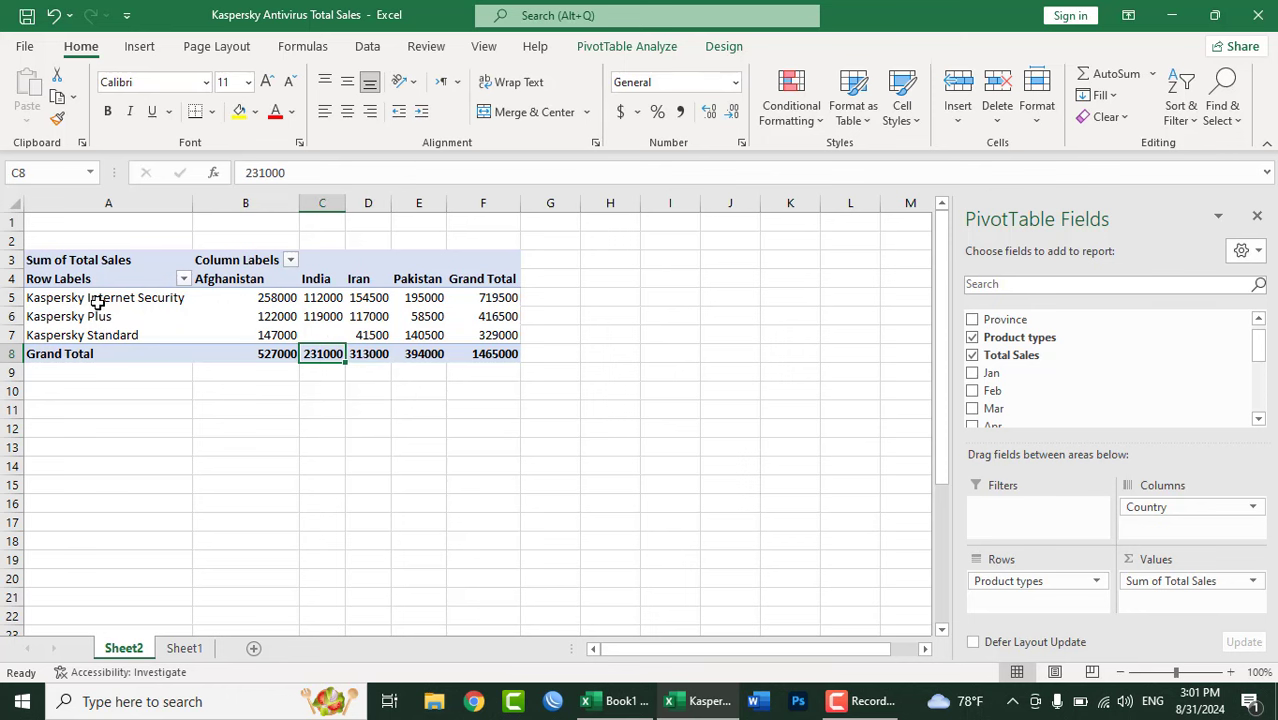
click(98, 298)
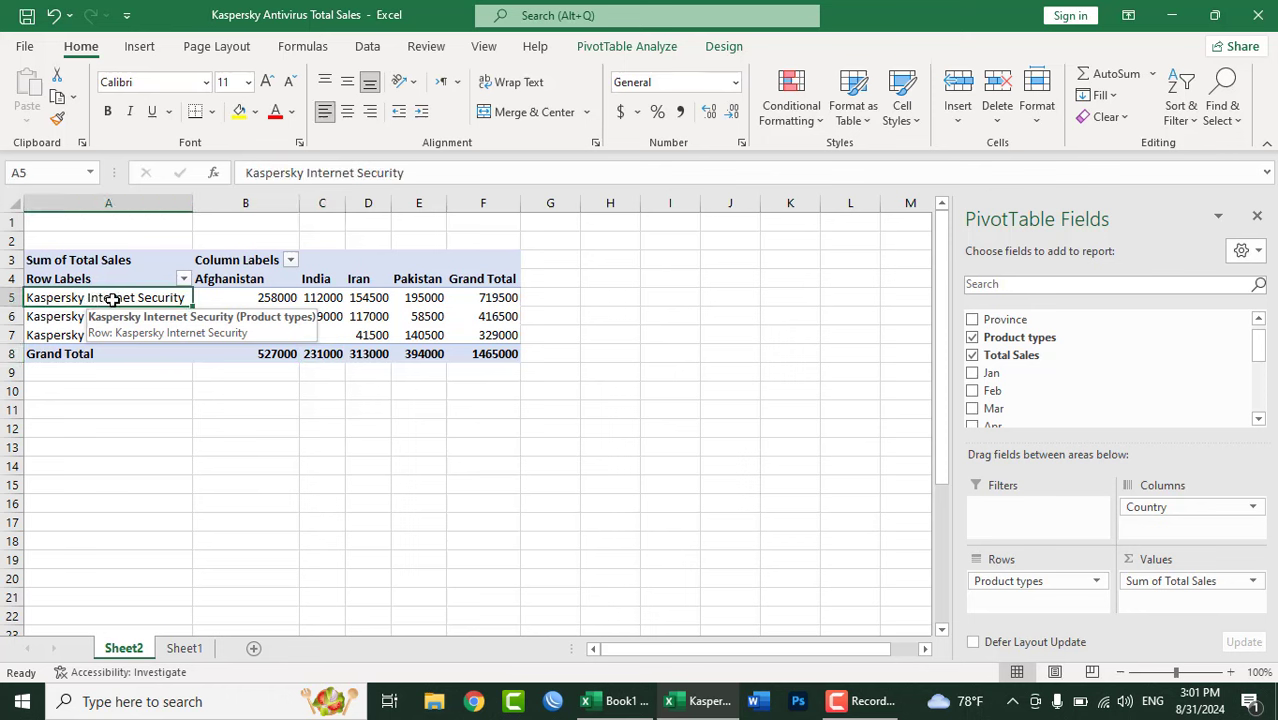
click(61, 318)
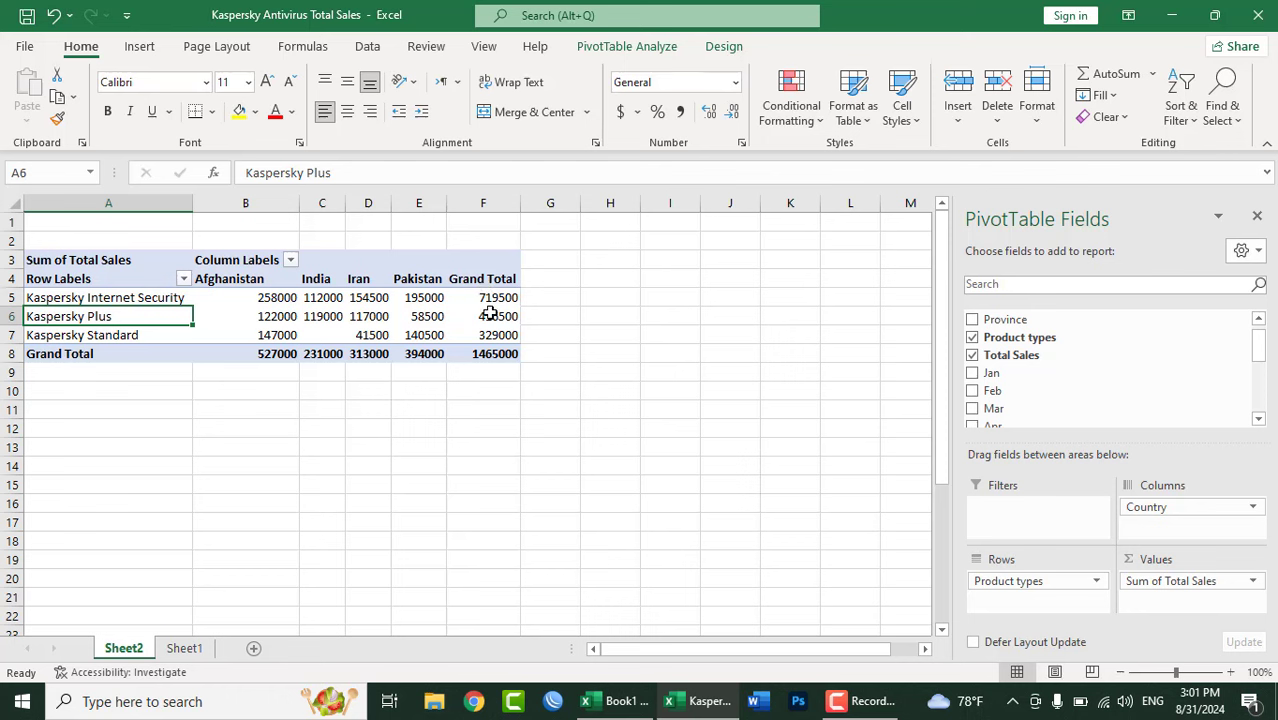
click(60, 298)
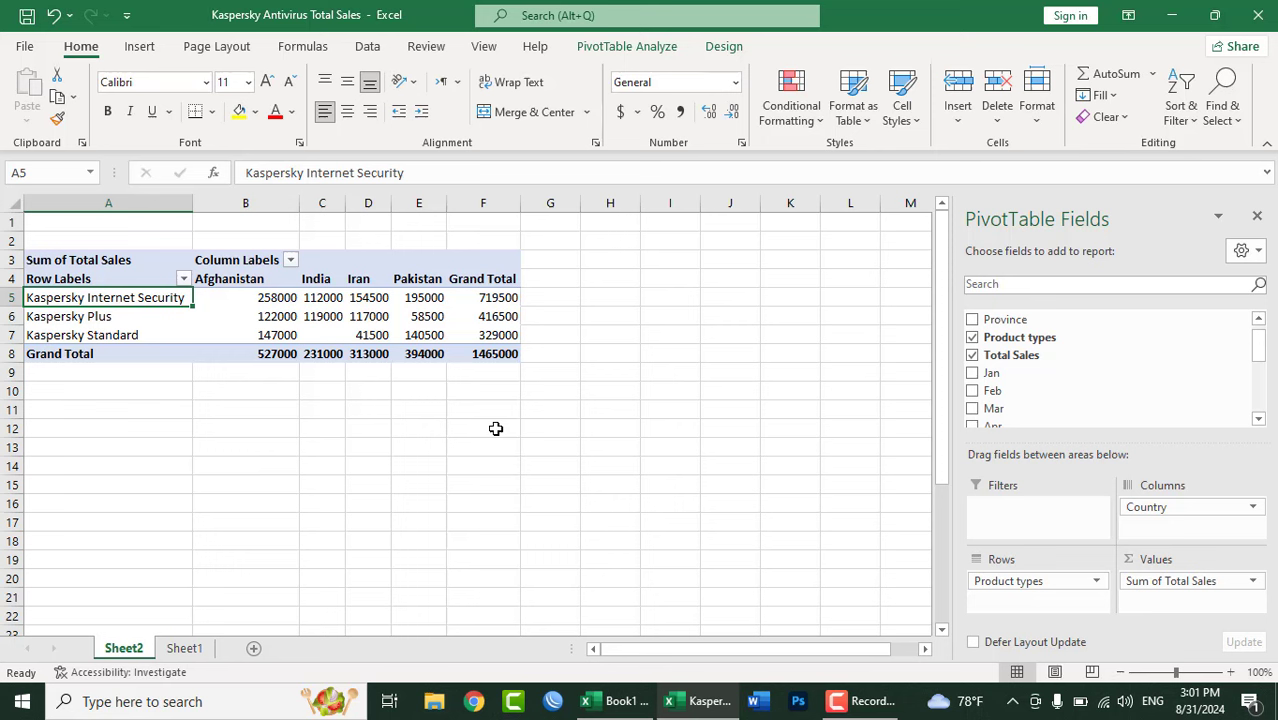
click(475, 318)
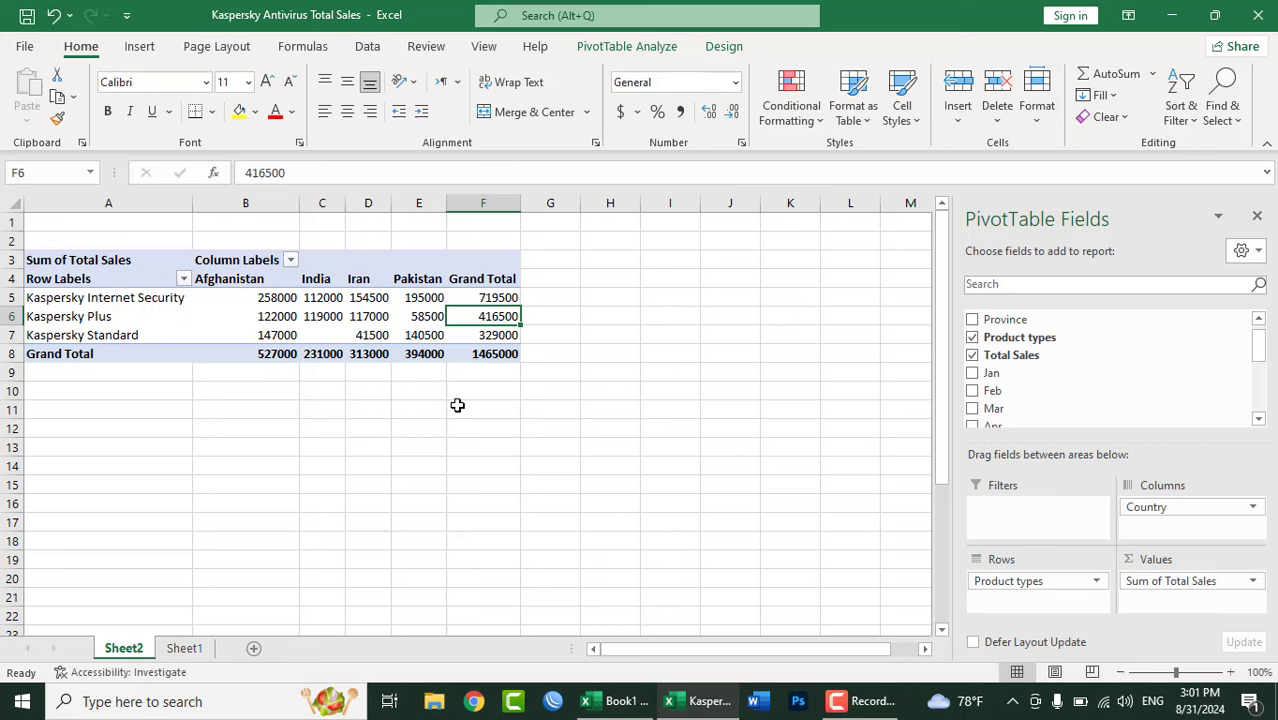
click(465, 336)
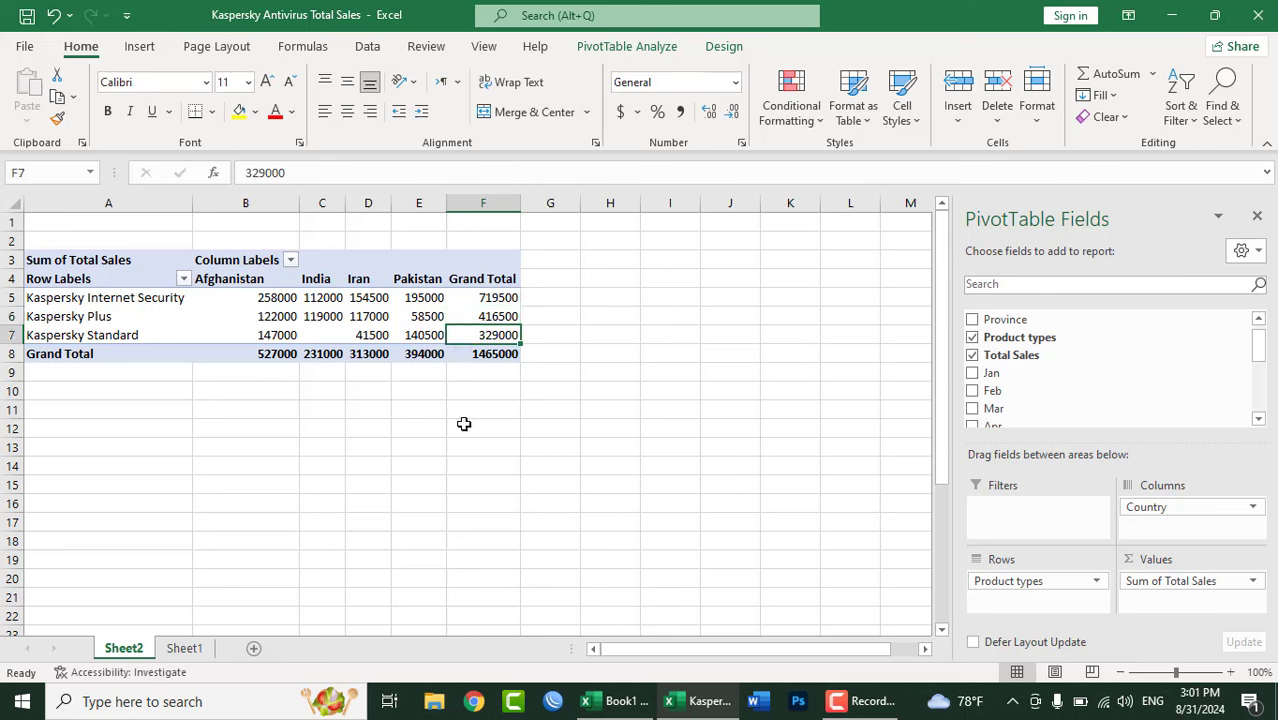
click(463, 355)
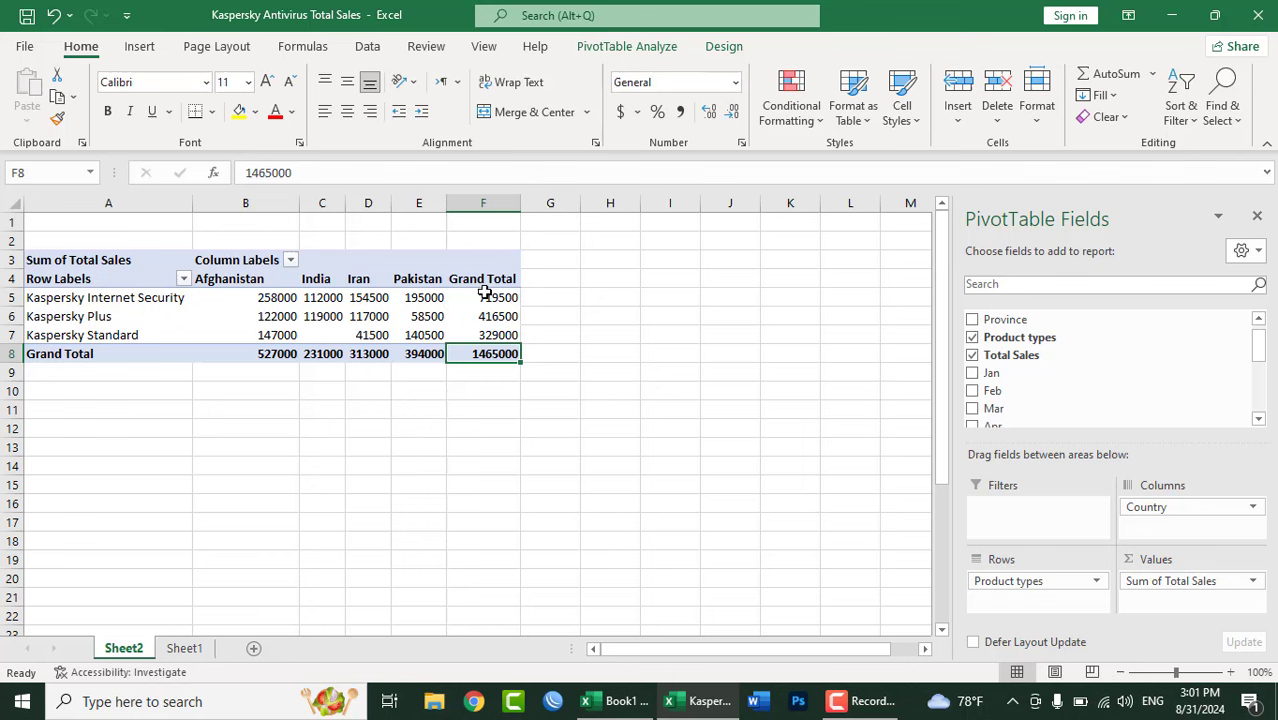
mouse_move(489, 297)
mouse_down()
mouse_move(489, 335)
mouse_move(273, 344)
mouse_up()
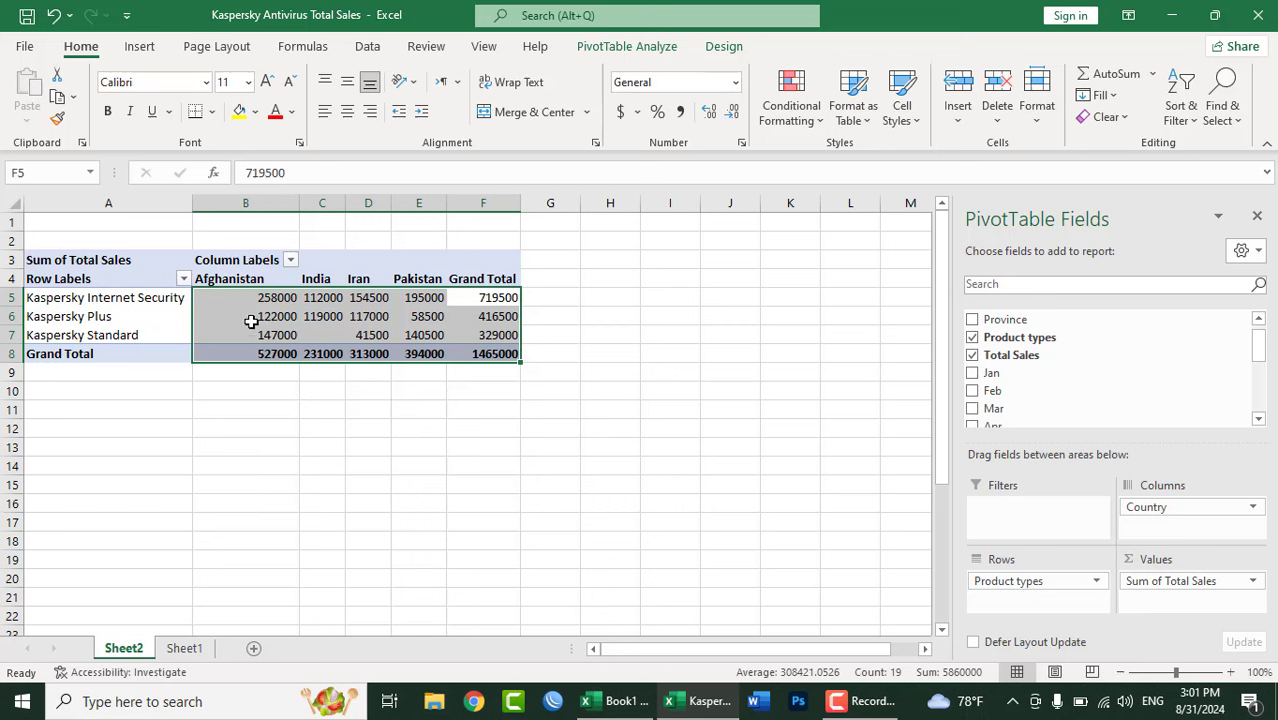
click(333, 299)
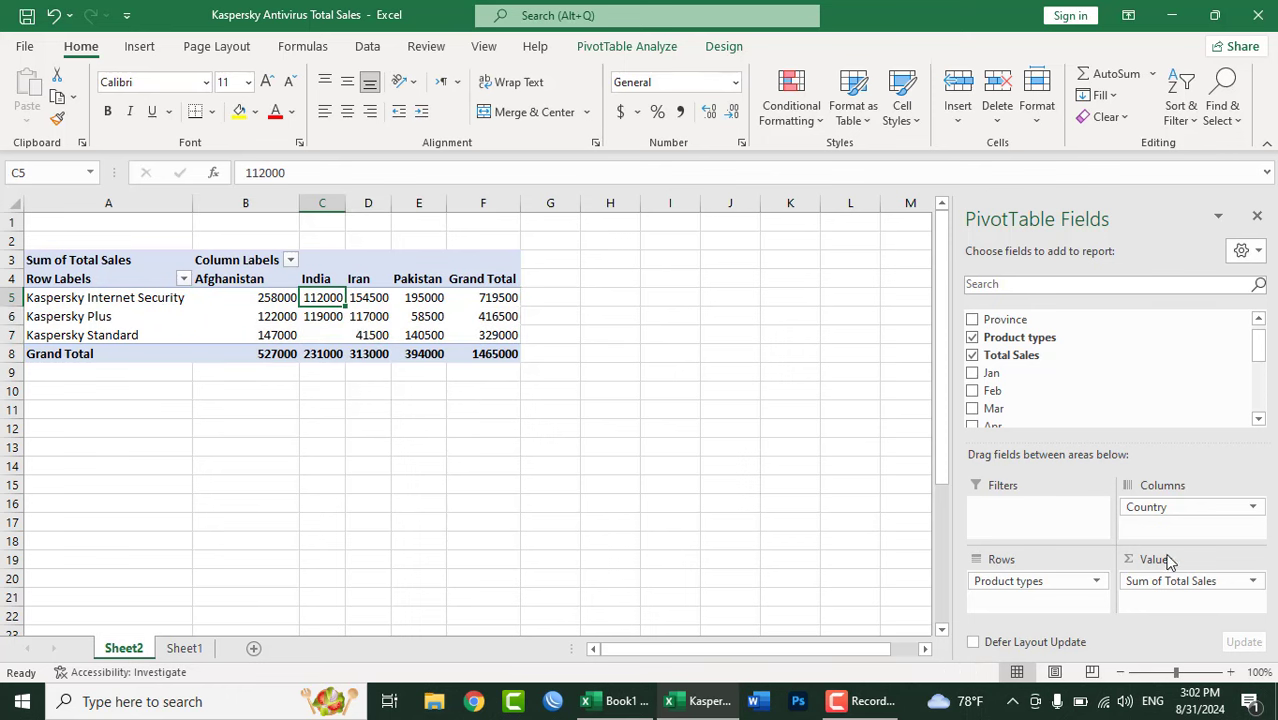
Step: Format the Sum of Total Sales values as Currency with the AFN symbol and two decimals
click(1252, 588)
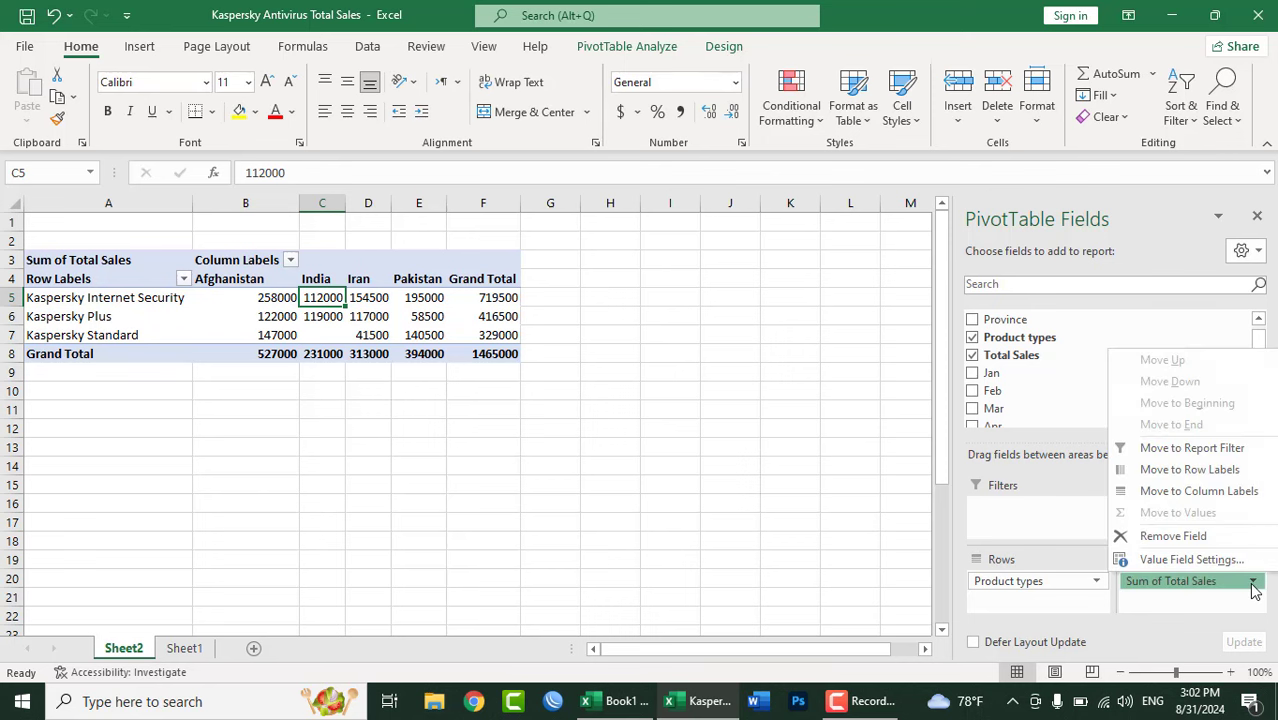
click(1219, 563)
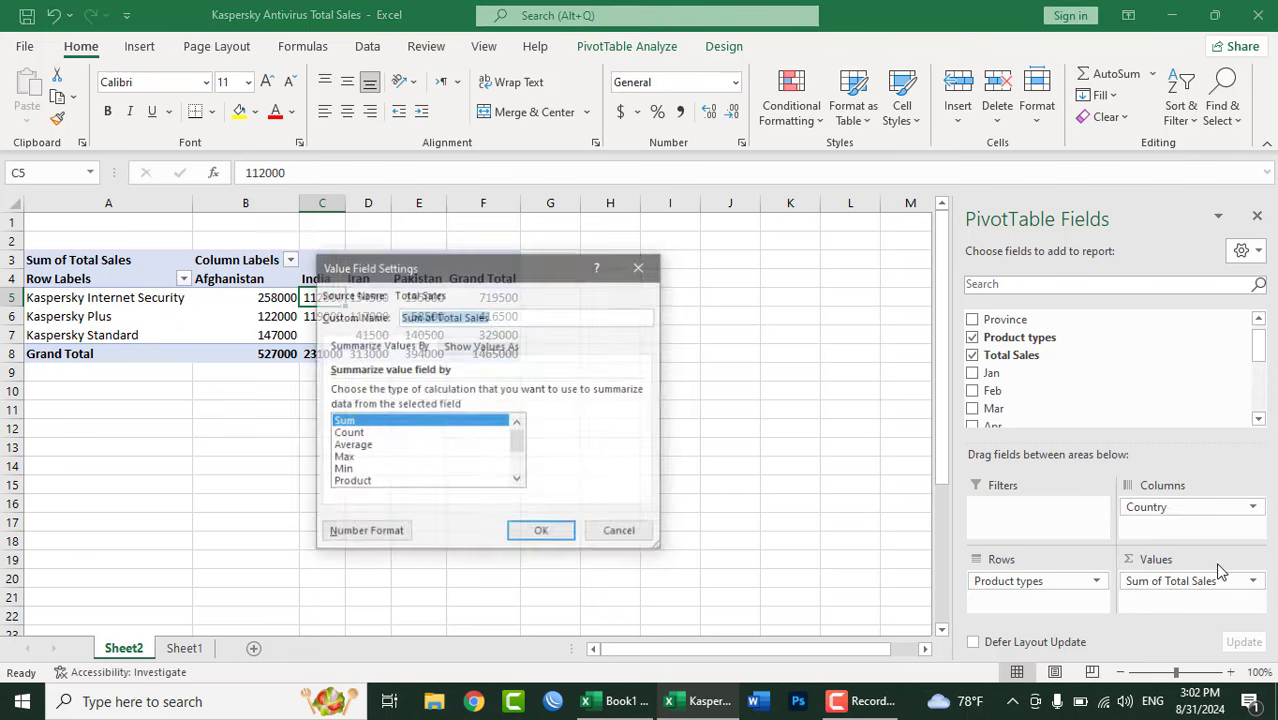
mouse_move(488, 263)
mouse_down()
mouse_move(580, 254)
mouse_move(630, 213)
mouse_up()
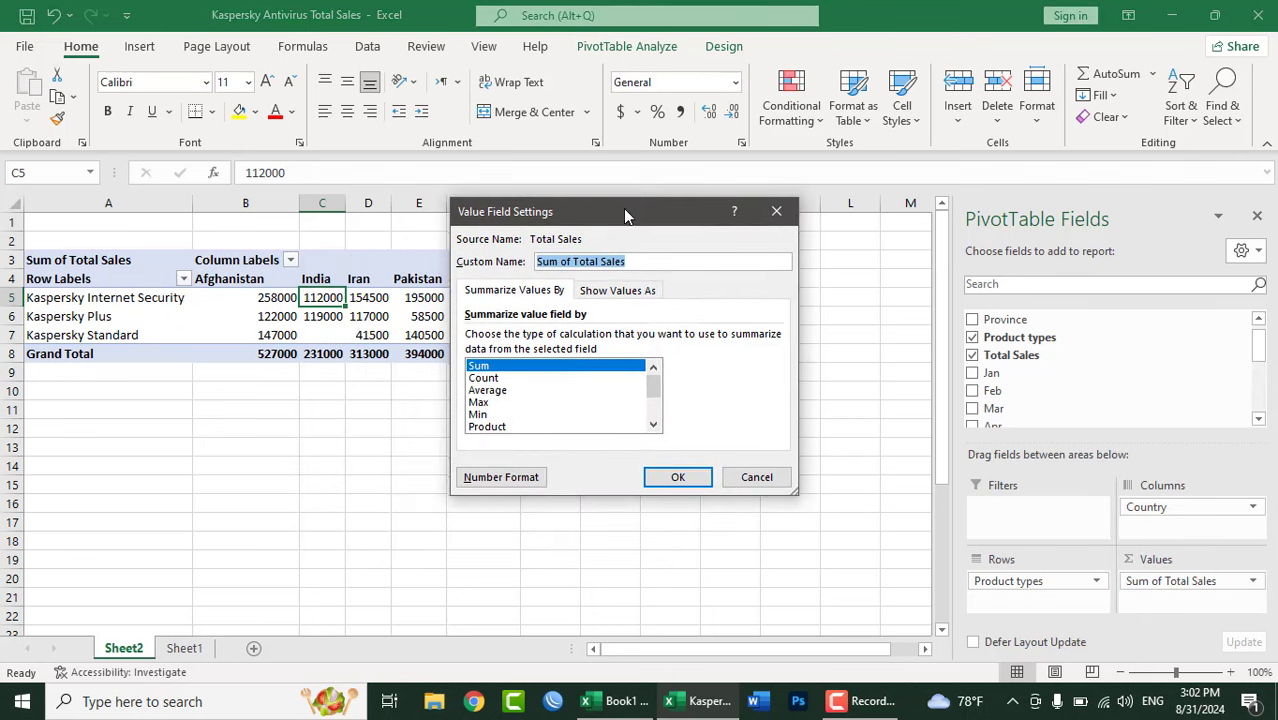
click(540, 475)
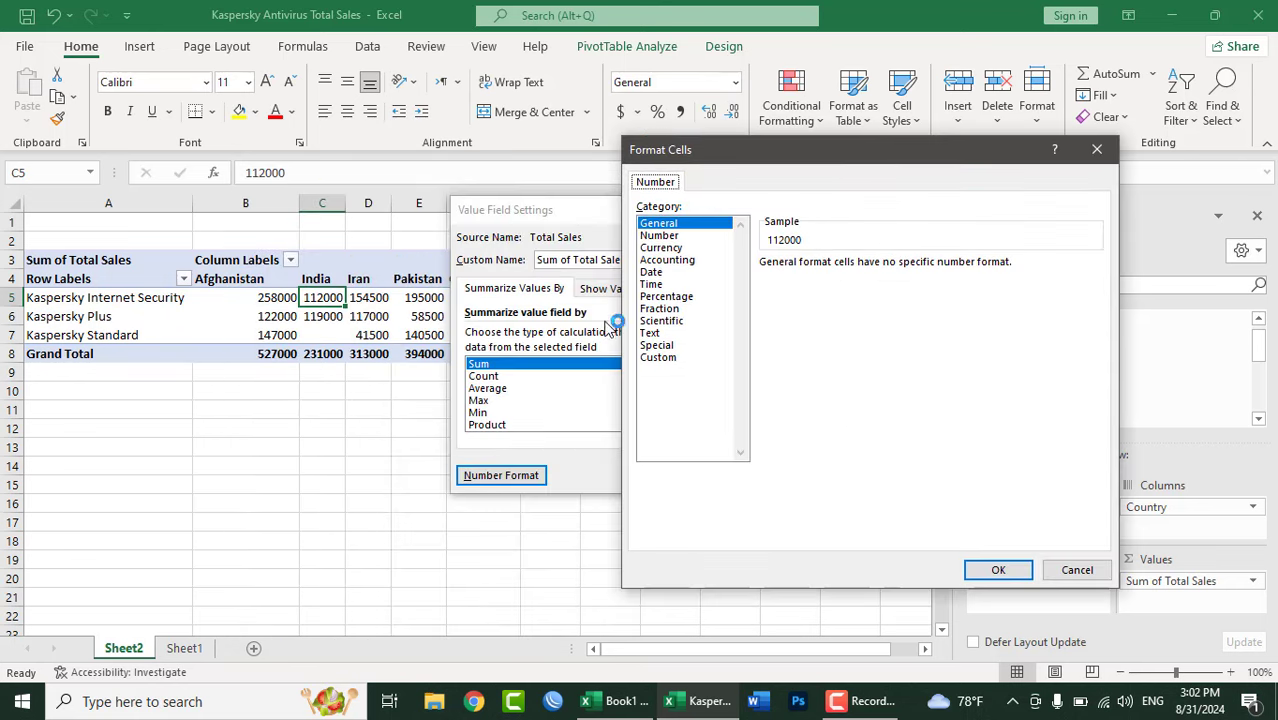
click(664, 249)
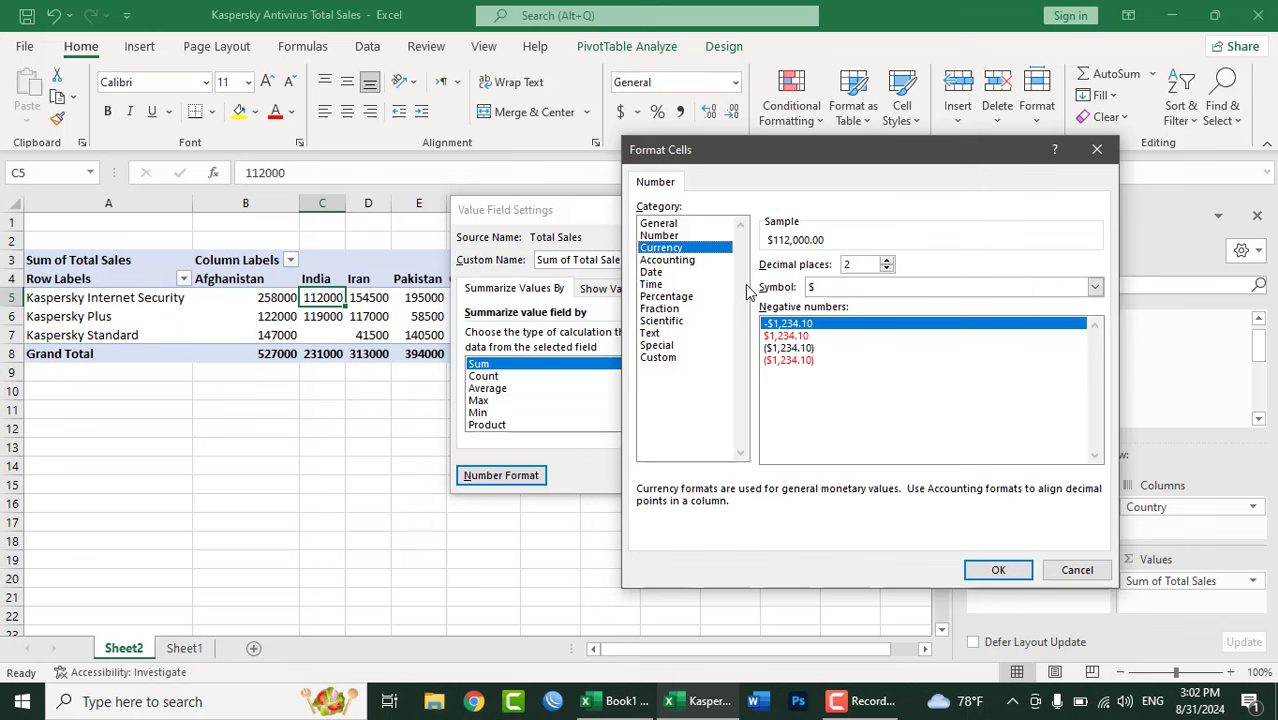
click(905, 290)
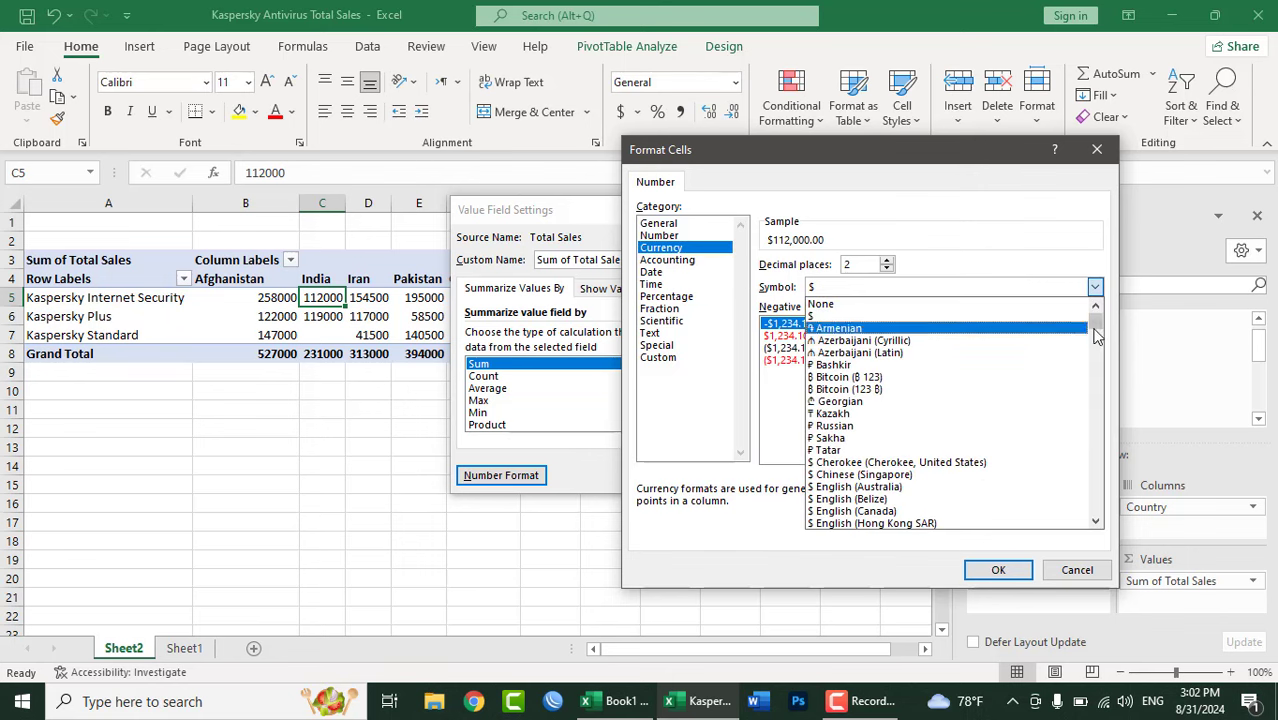
drag(1098, 322, 1106, 428)
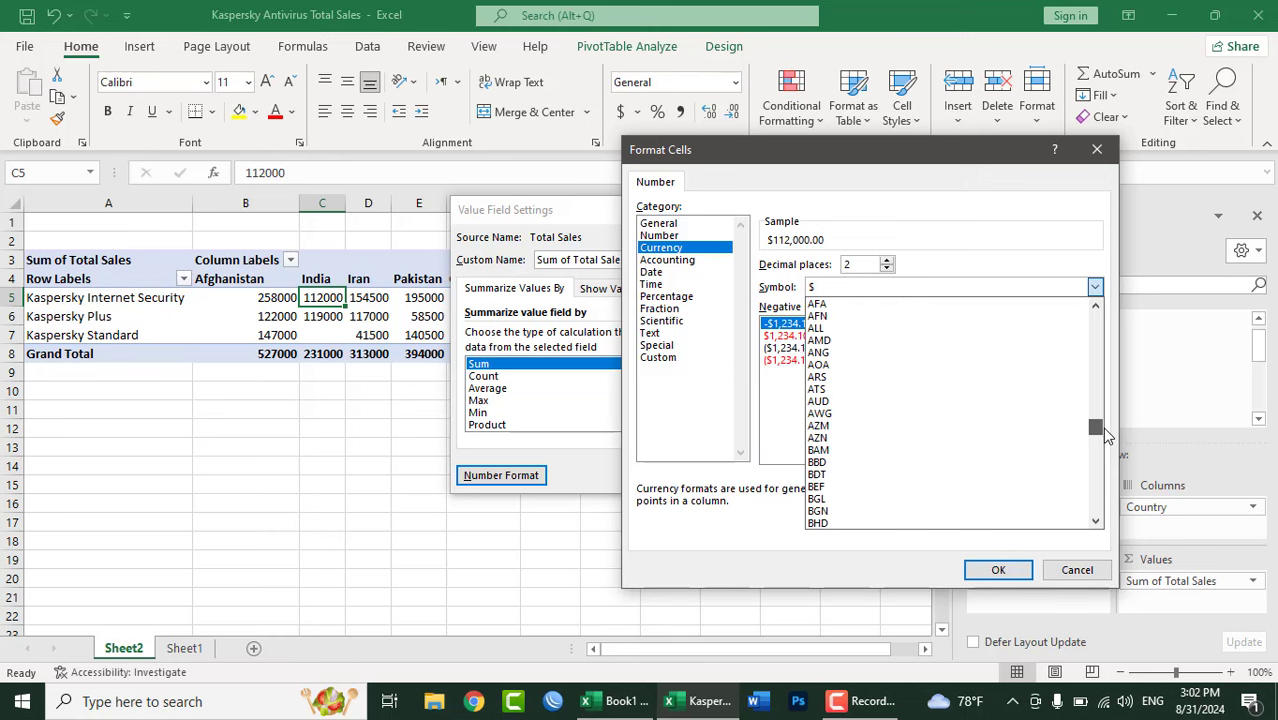
drag(1106, 428, 1102, 423)
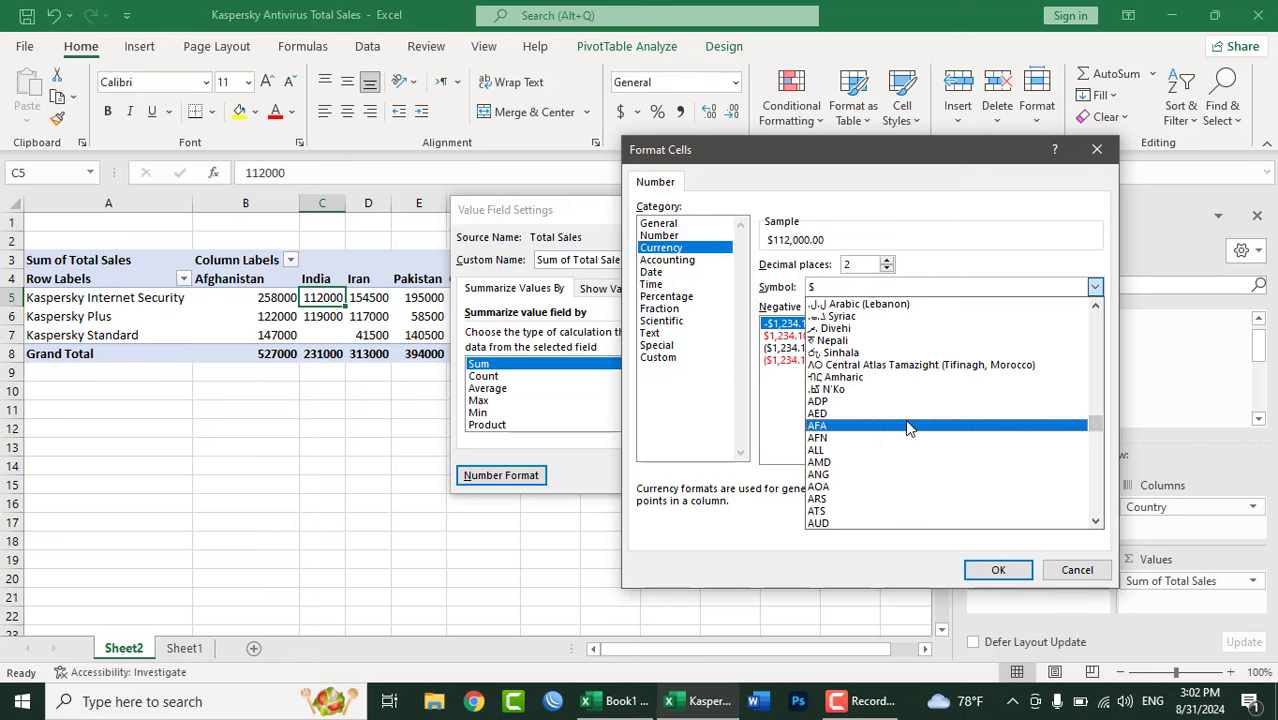
click(847, 440)
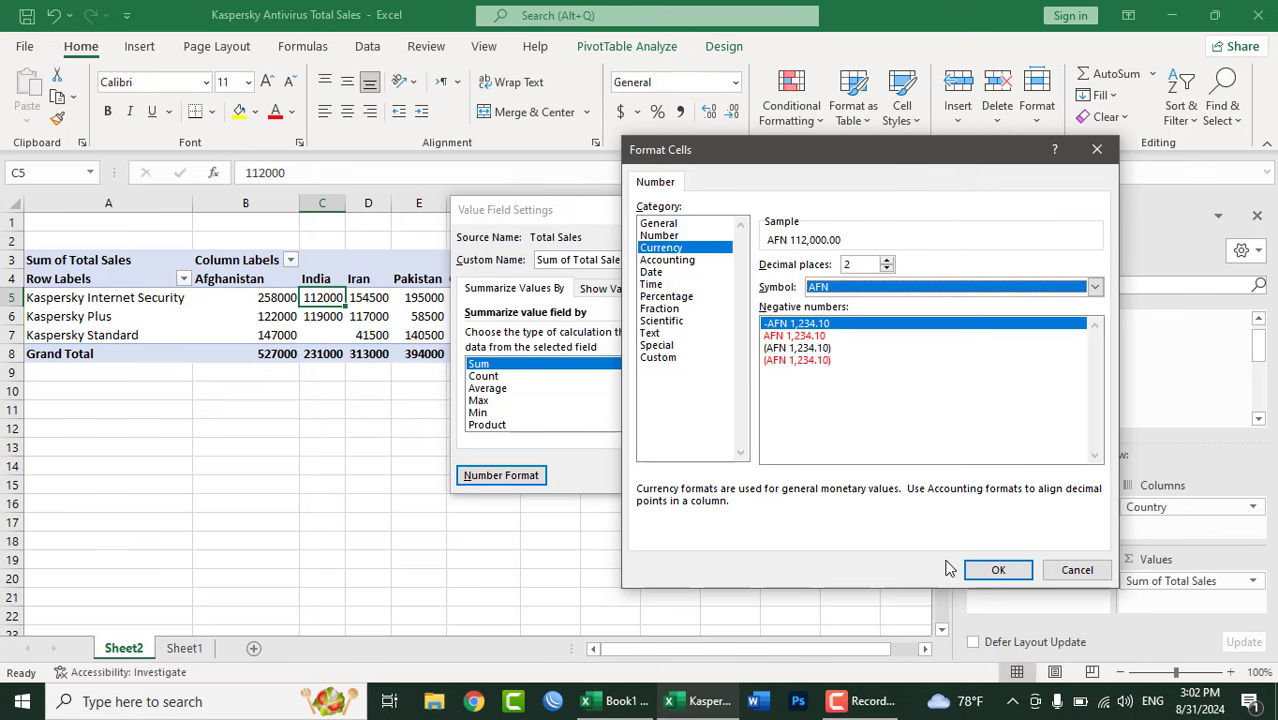
click(996, 570)
click(692, 480)
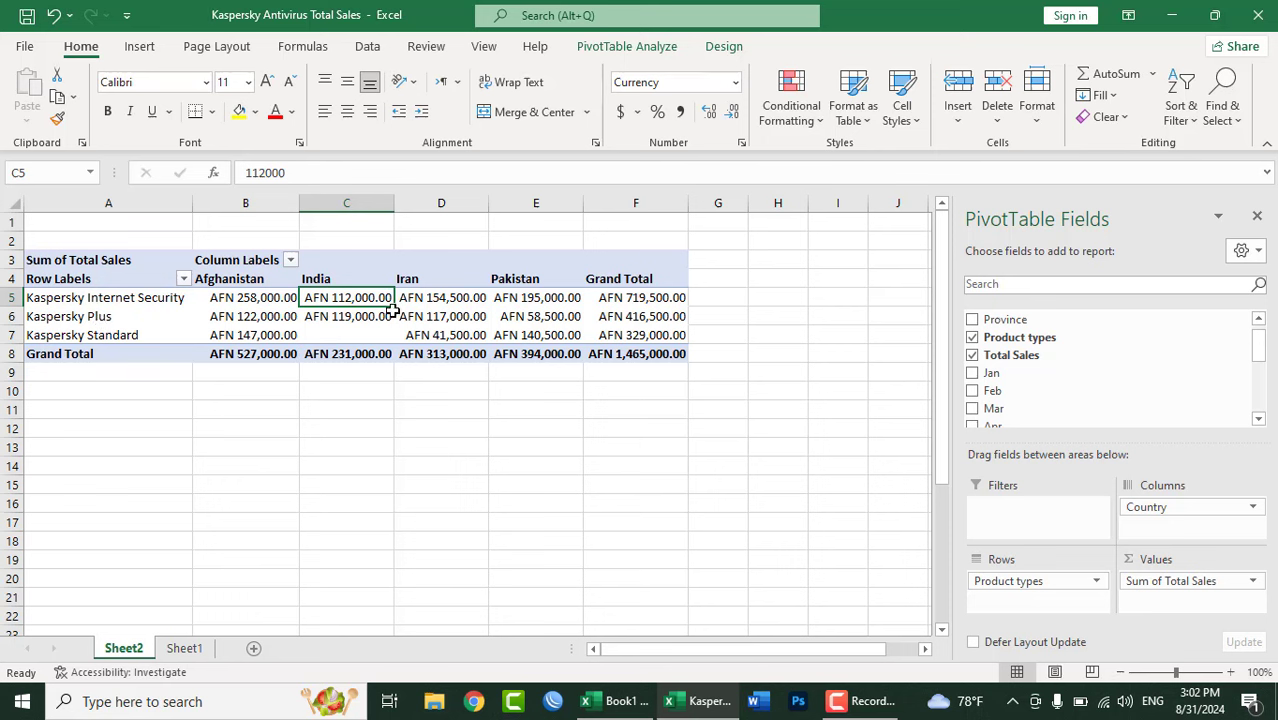
mouse_move(452, 318)
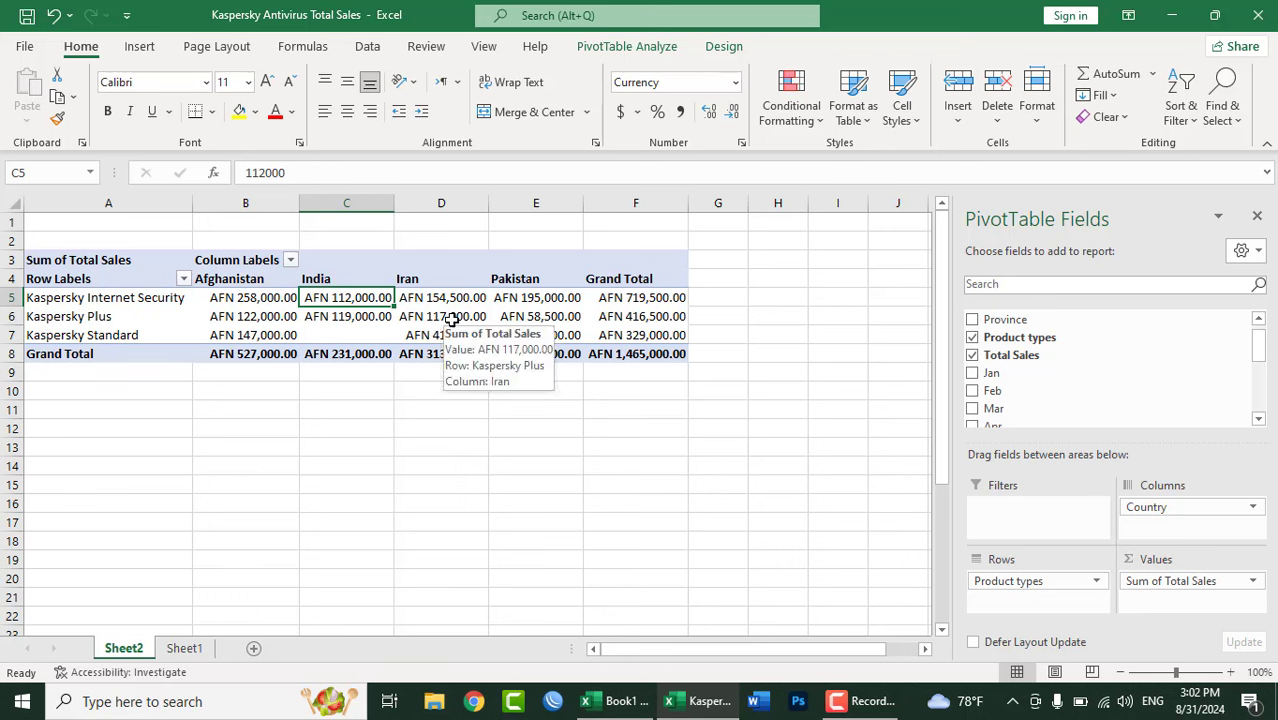
mouse_move(501, 318)
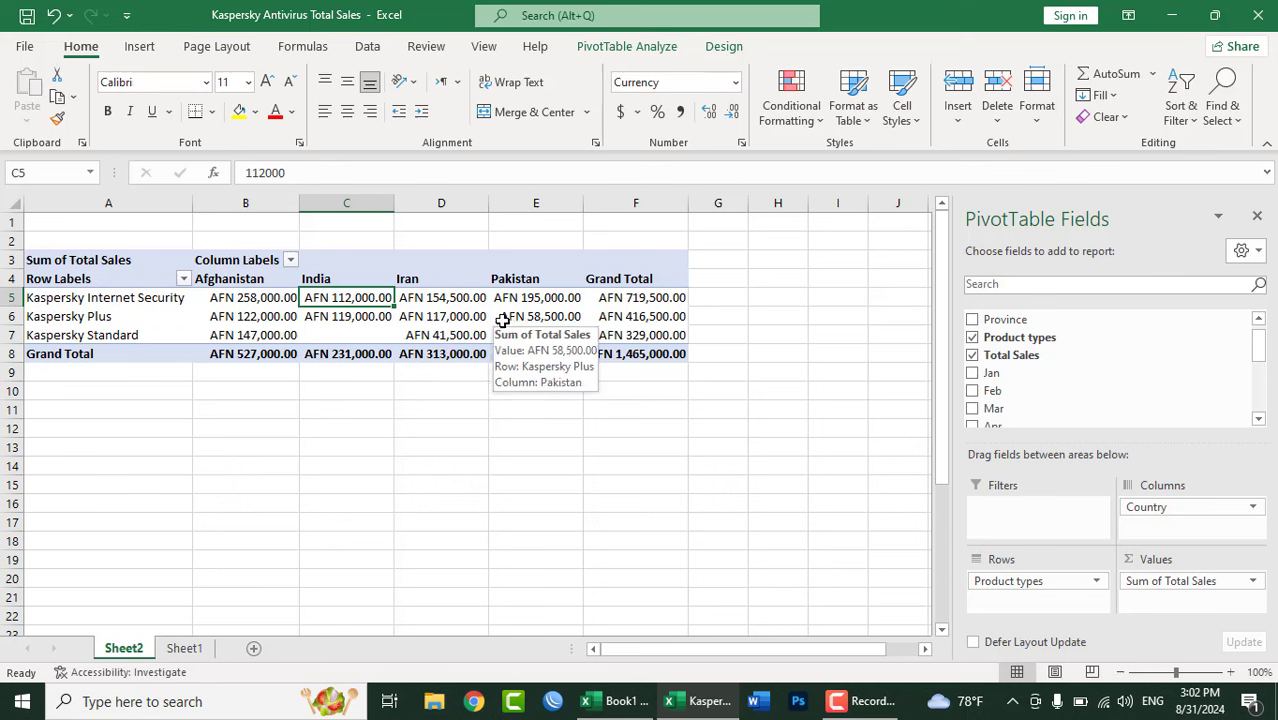
Step: Look over the Sheet1 sales report, selecting the Kaspersky Internet Security cell C6
click(181, 650)
scroll(345, 395, up, 3)
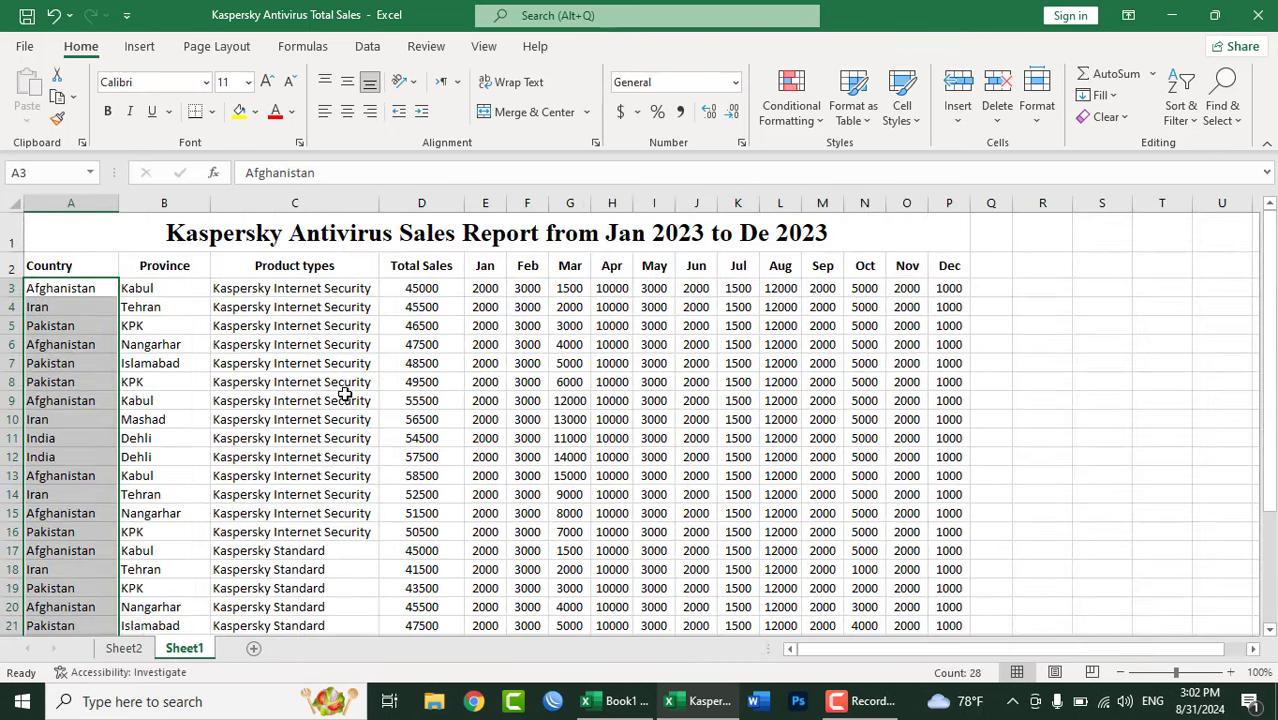
click(327, 349)
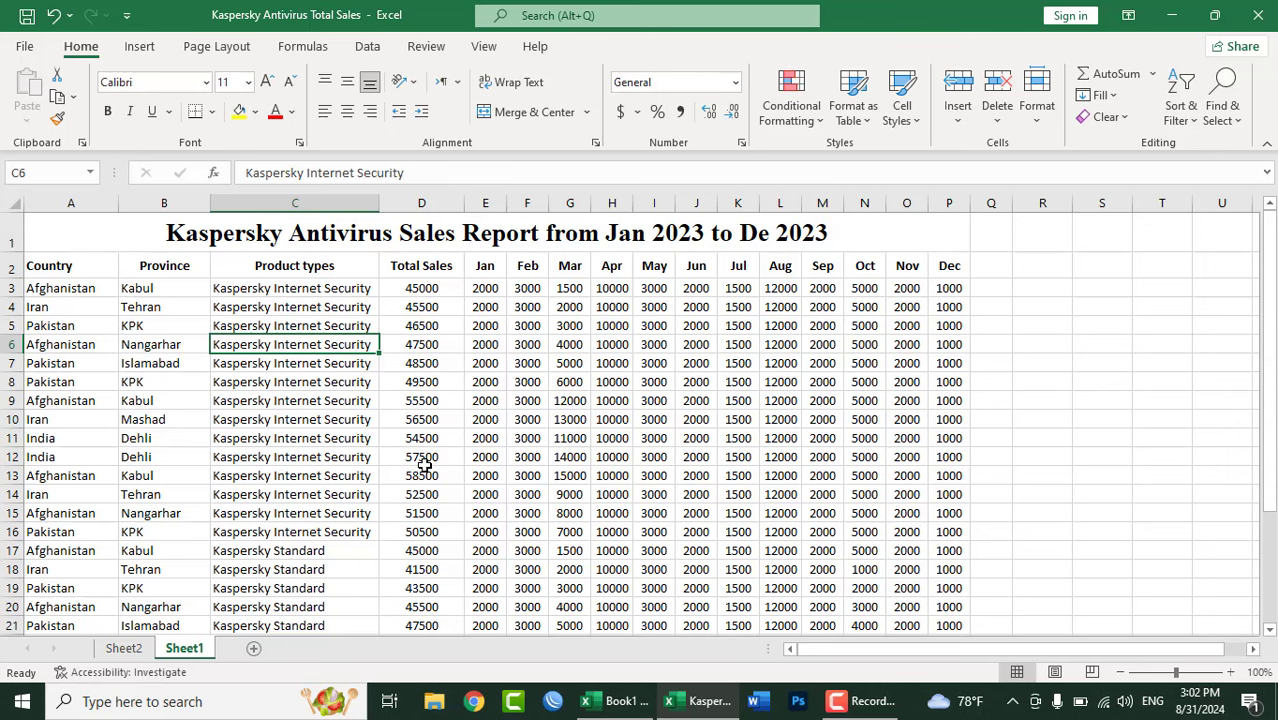
Step: Return to the Sheet2 pivot table, close the PivotTable Fields pane, and select Pakistan's Kaspersky Standard value
click(130, 650)
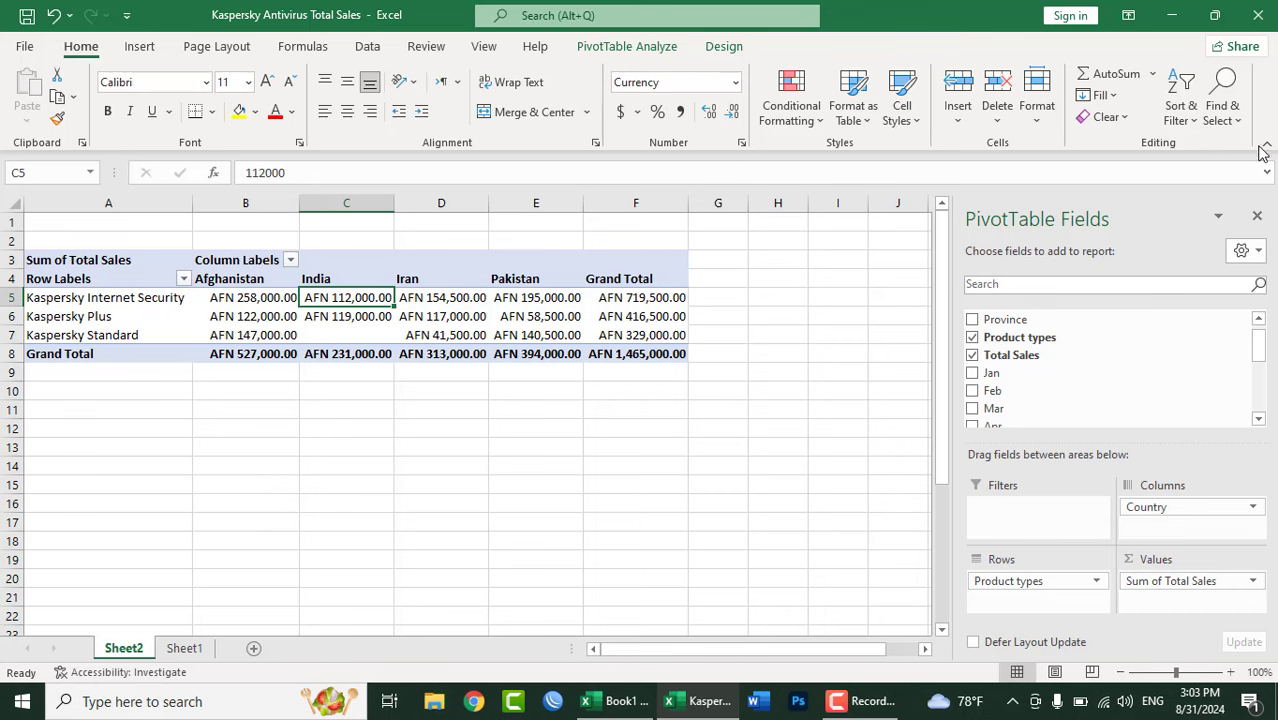
click(1257, 216)
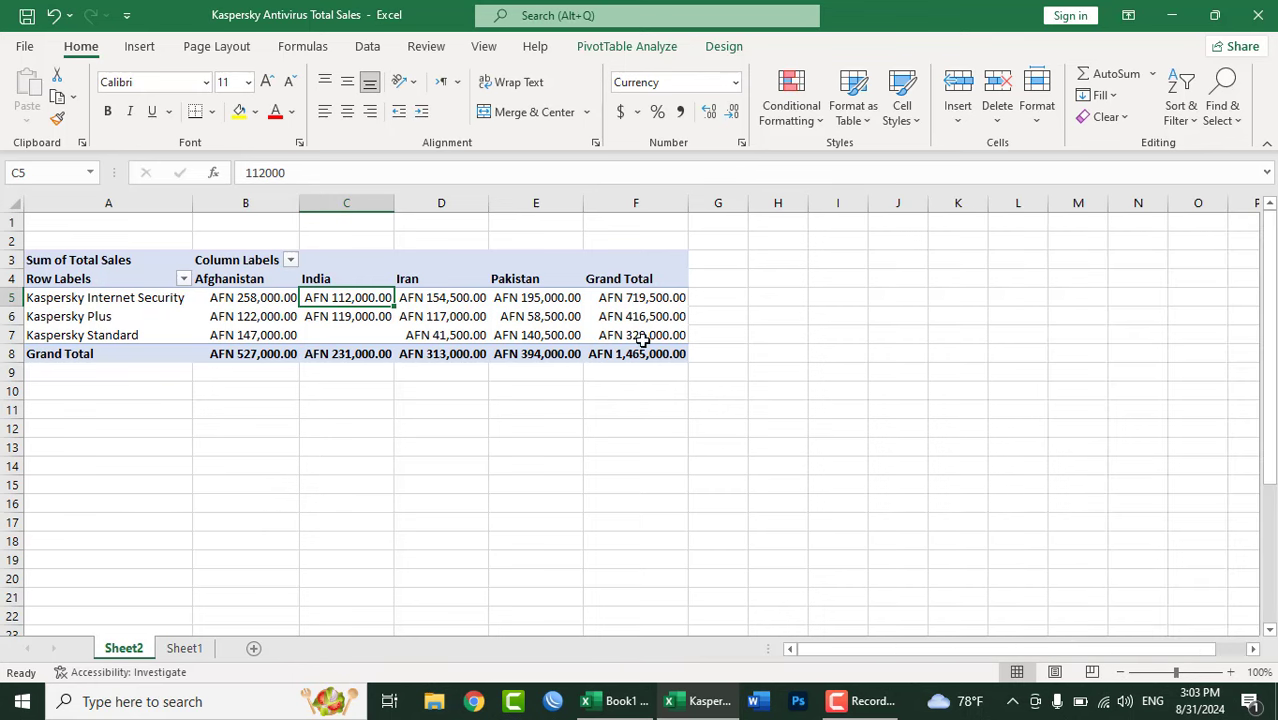
click(185, 650)
click(126, 650)
click(535, 334)
Step: Browse the Insert PivotTable options without creating one, then go back to Sheet1
mouse_move(535, 315)
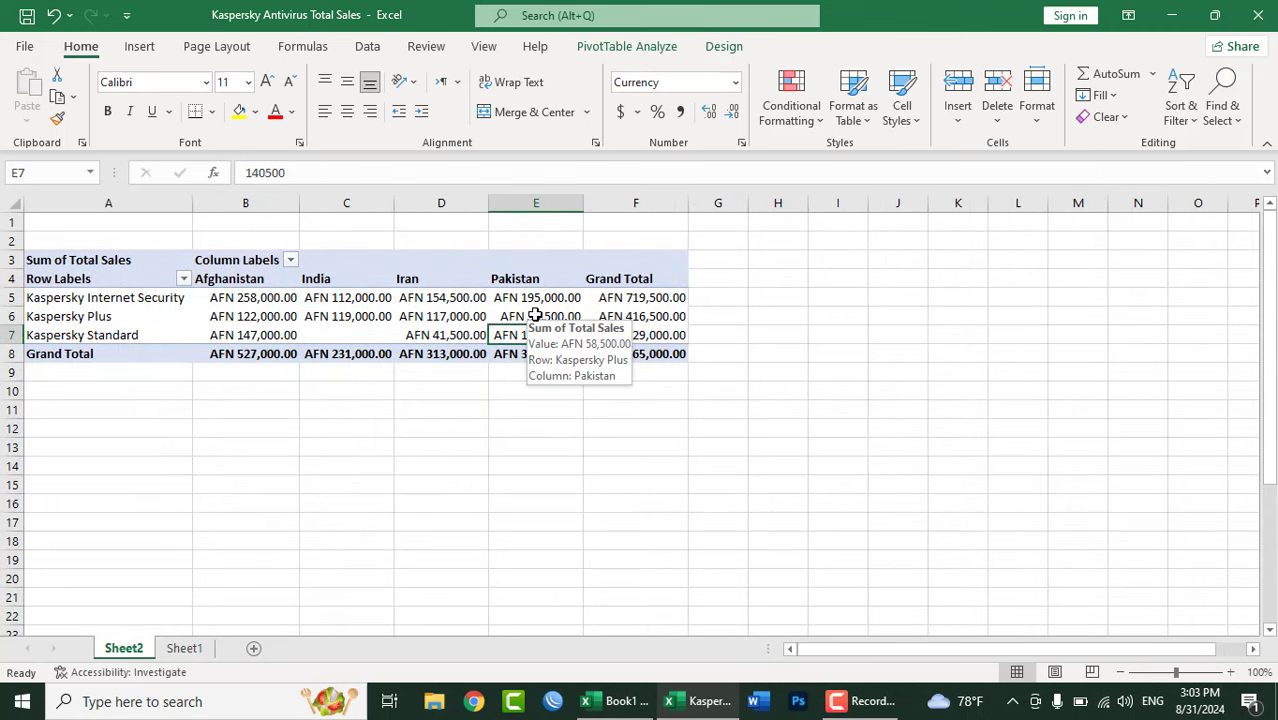
click(142, 48)
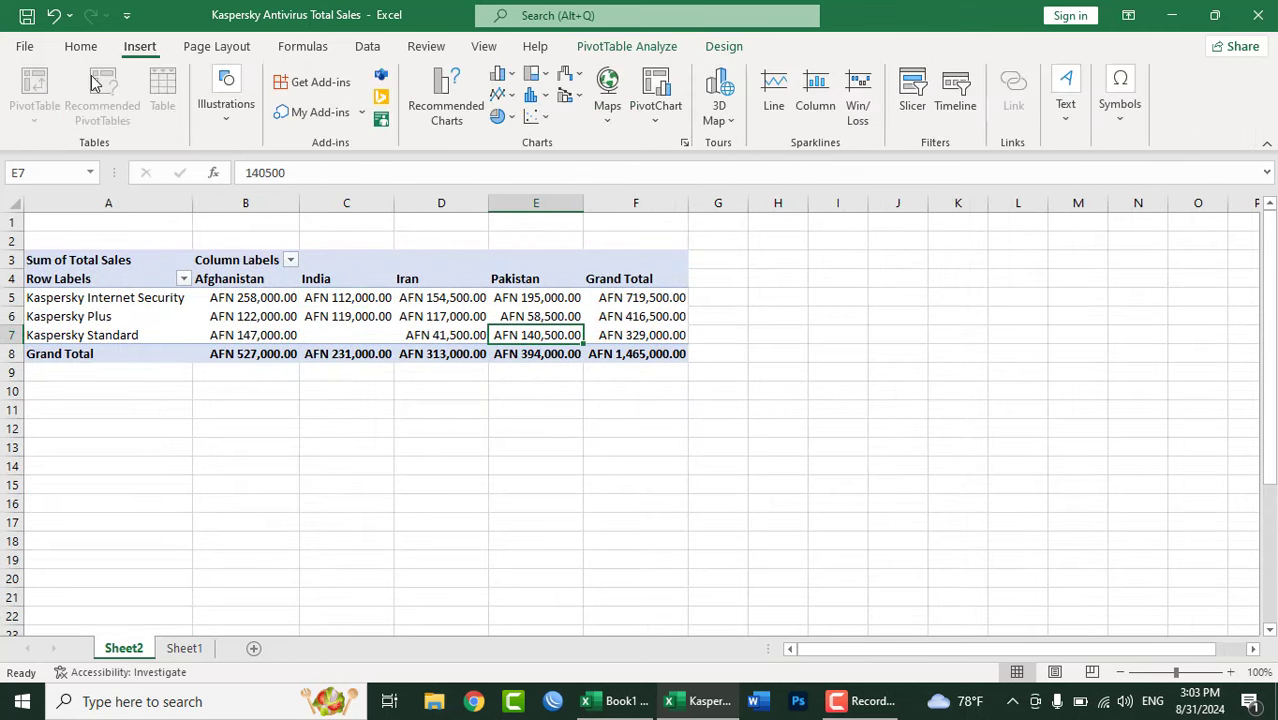
click(320, 440)
click(35, 110)
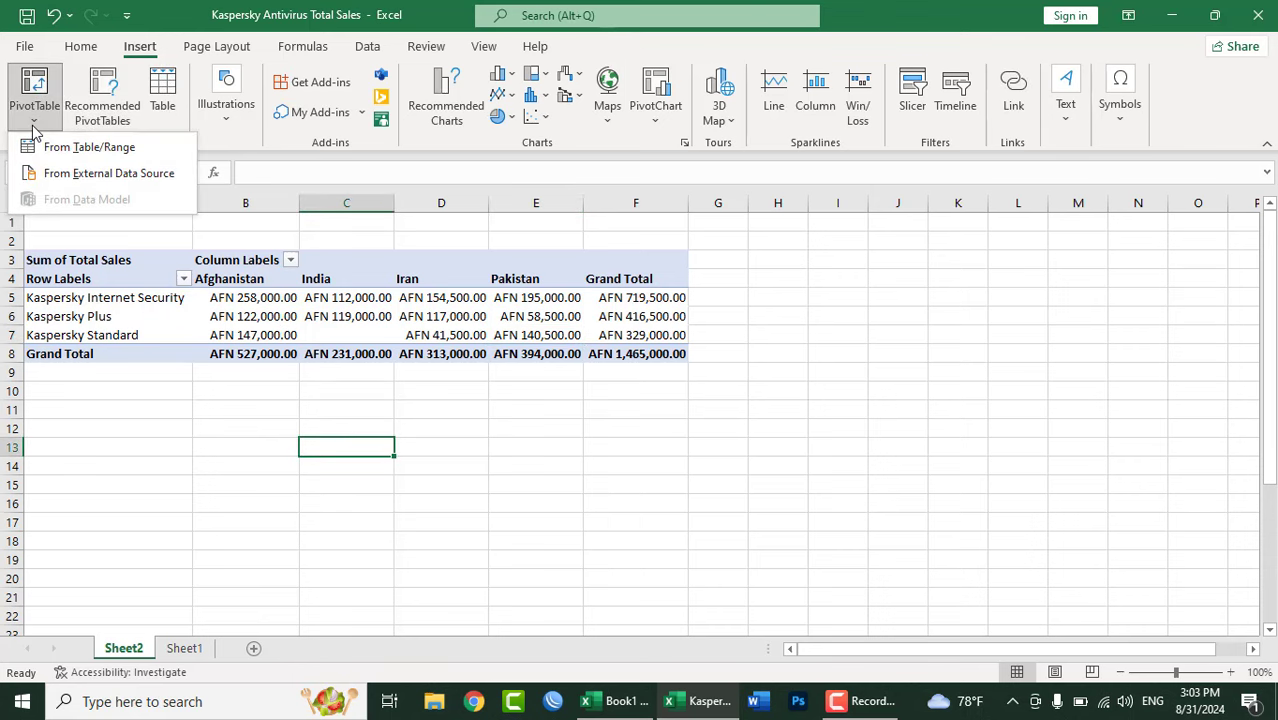
click(296, 588)
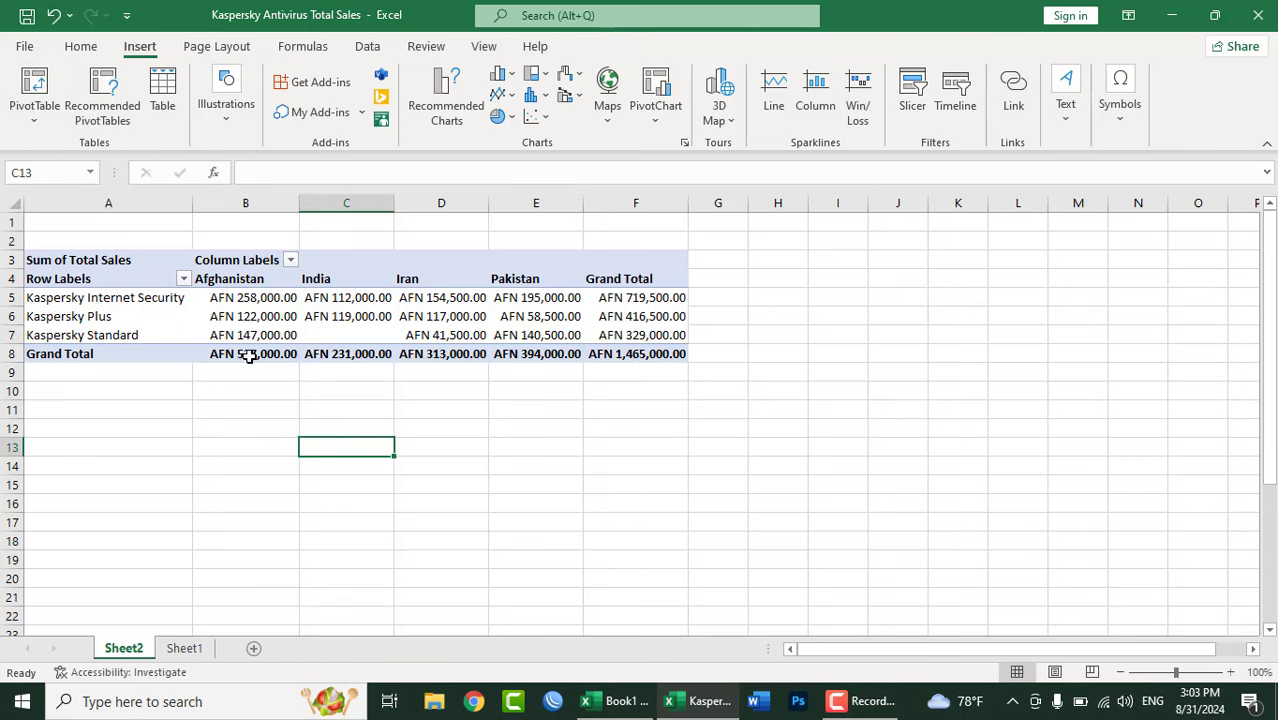
click(184, 648)
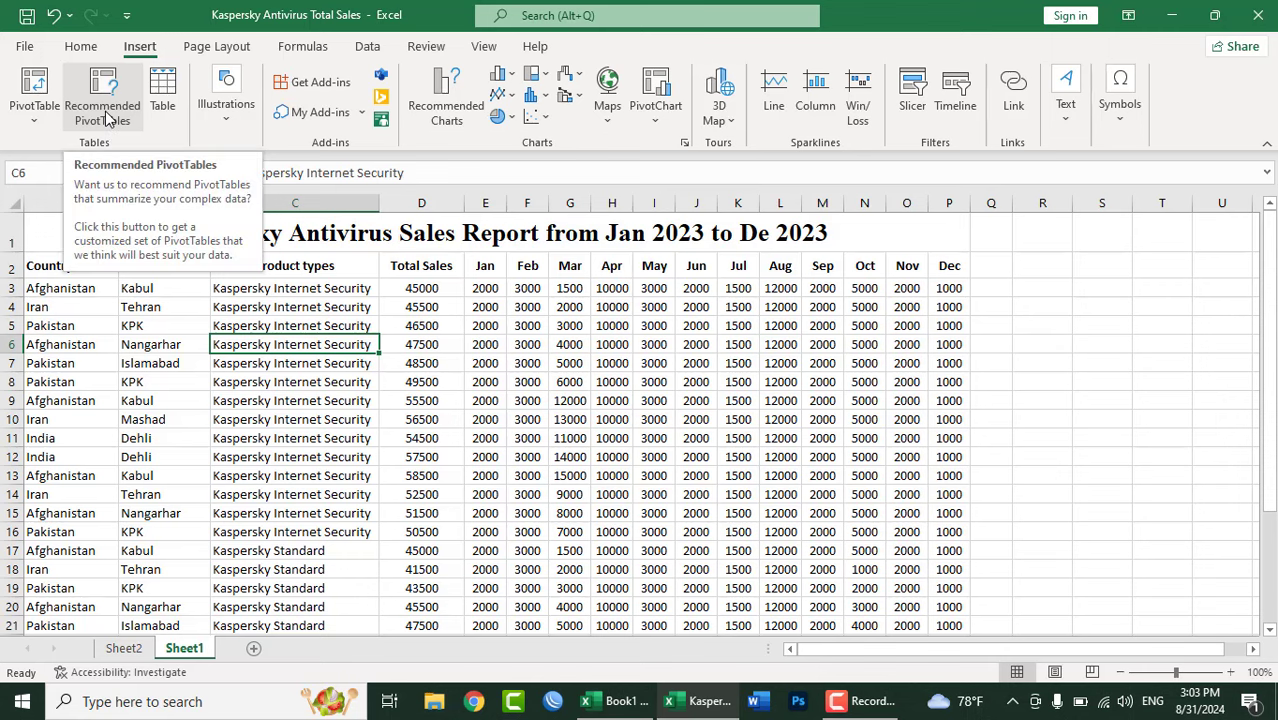
Step: Insert the recommended 'Sum of Mar by Country' pivot table onto a new Sheet3
click(108, 118)
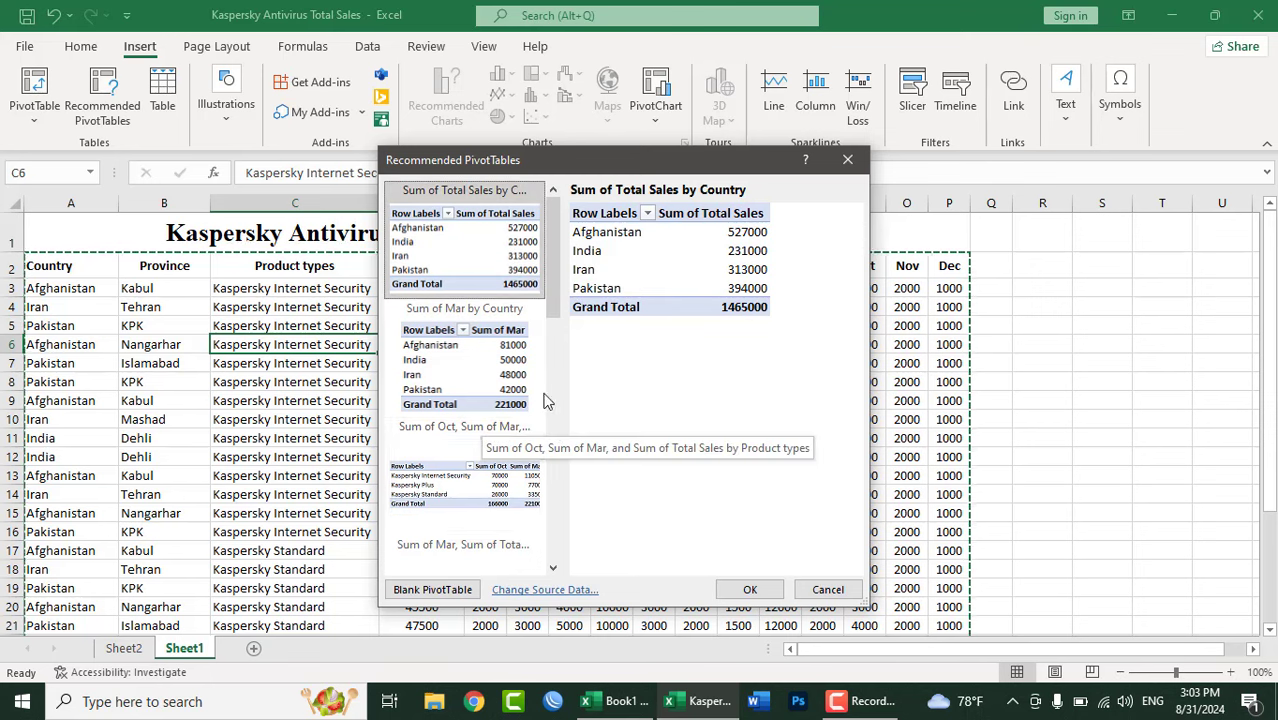
scroll(538, 398, down, 5)
scroll(540, 395, down, 3)
scroll(538, 396, up, 8)
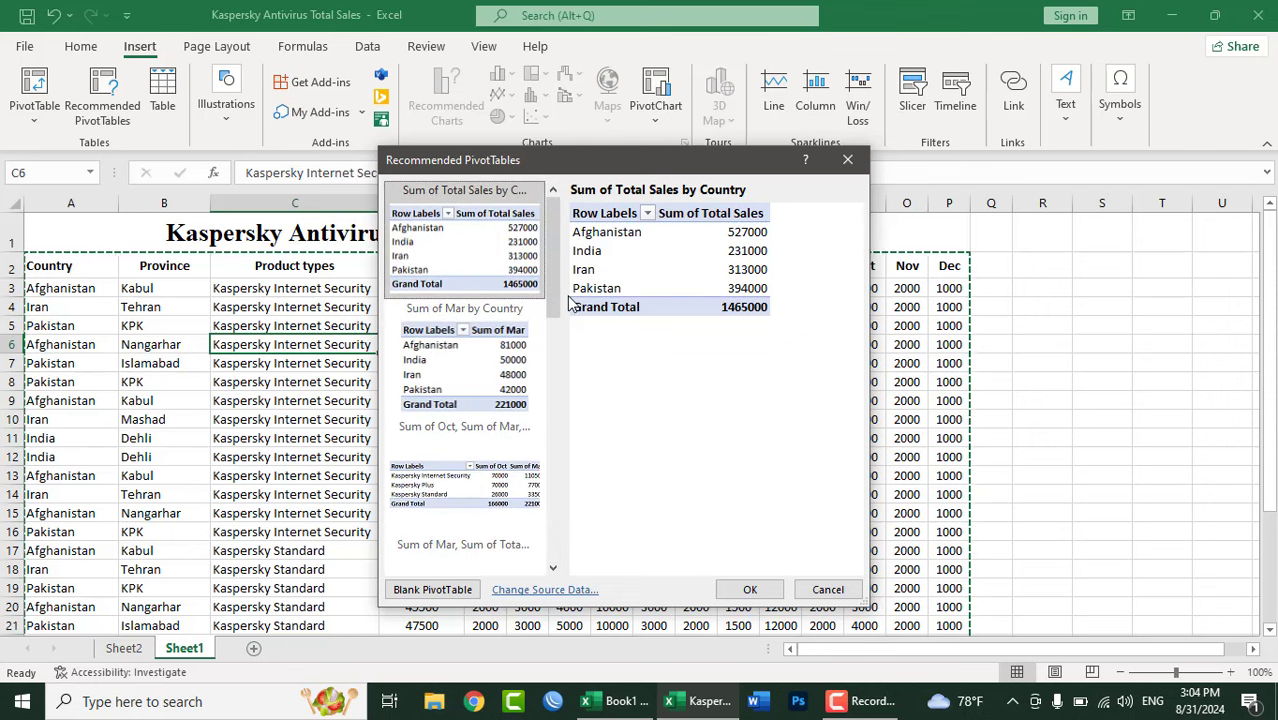
click(467, 360)
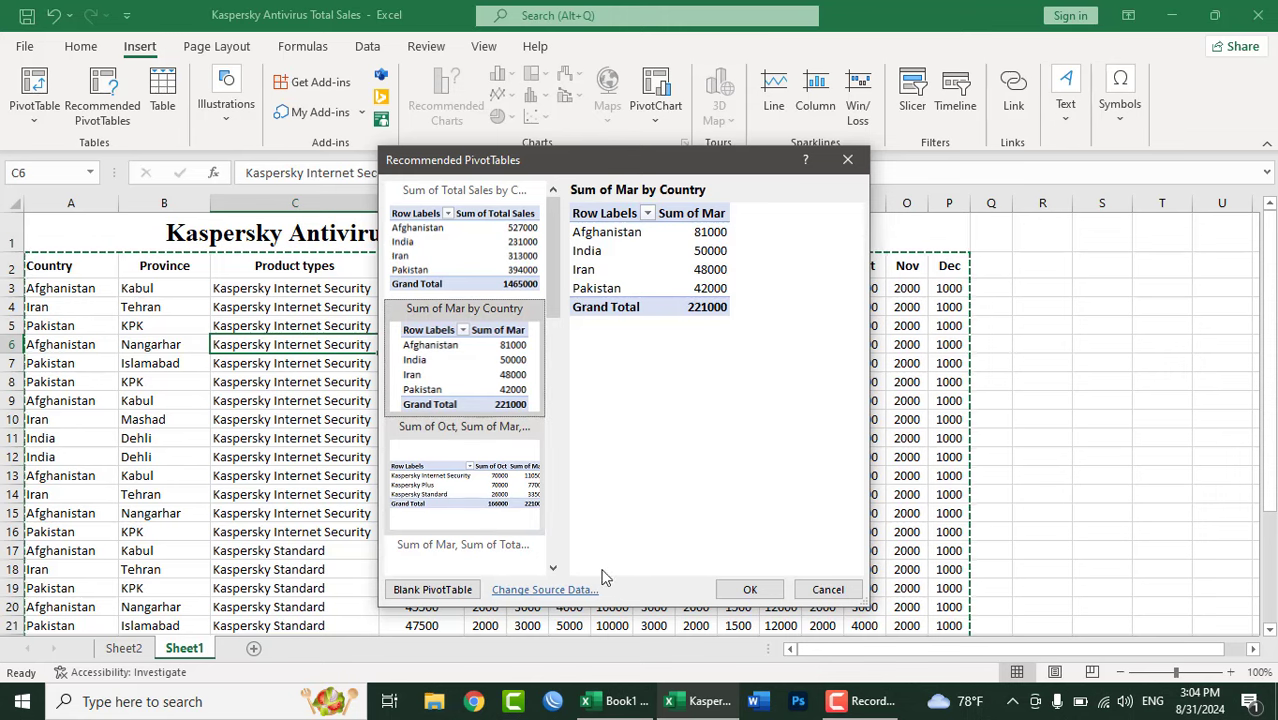
click(748, 590)
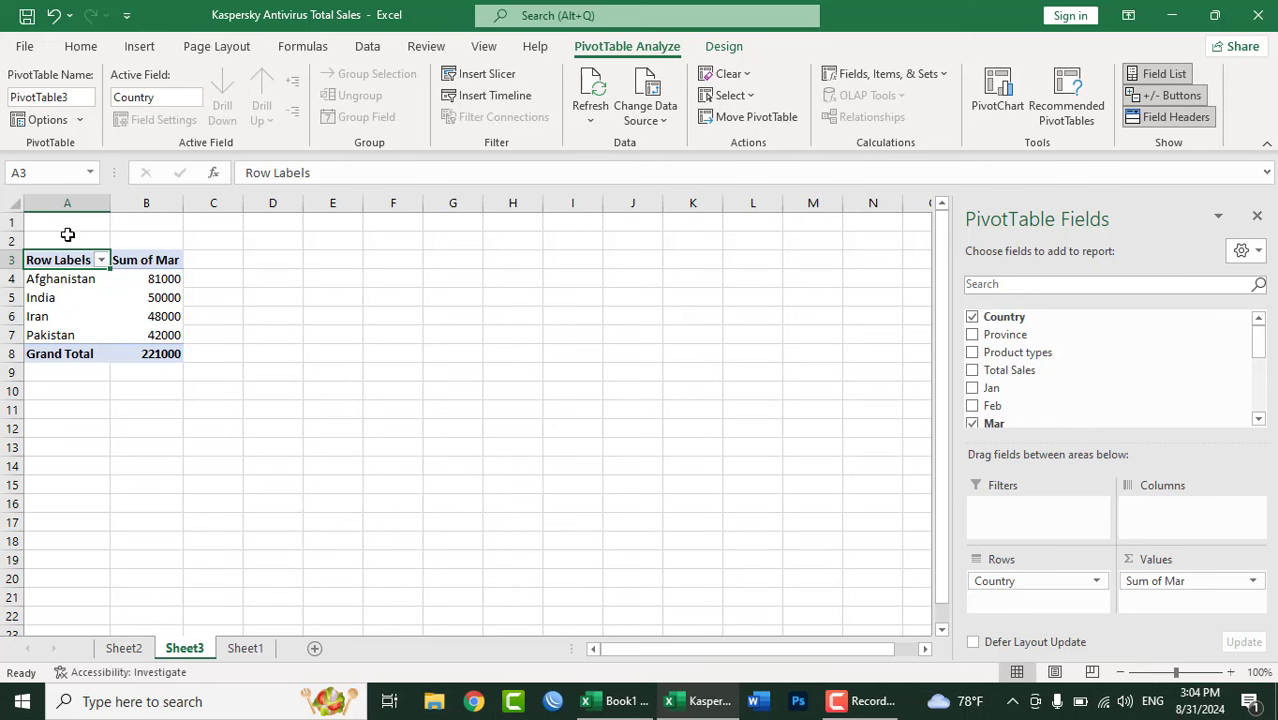
Step: Inspect the pivot's Mar totals by country, such as India's 50000 and Pakistan's 42000
click(46, 284)
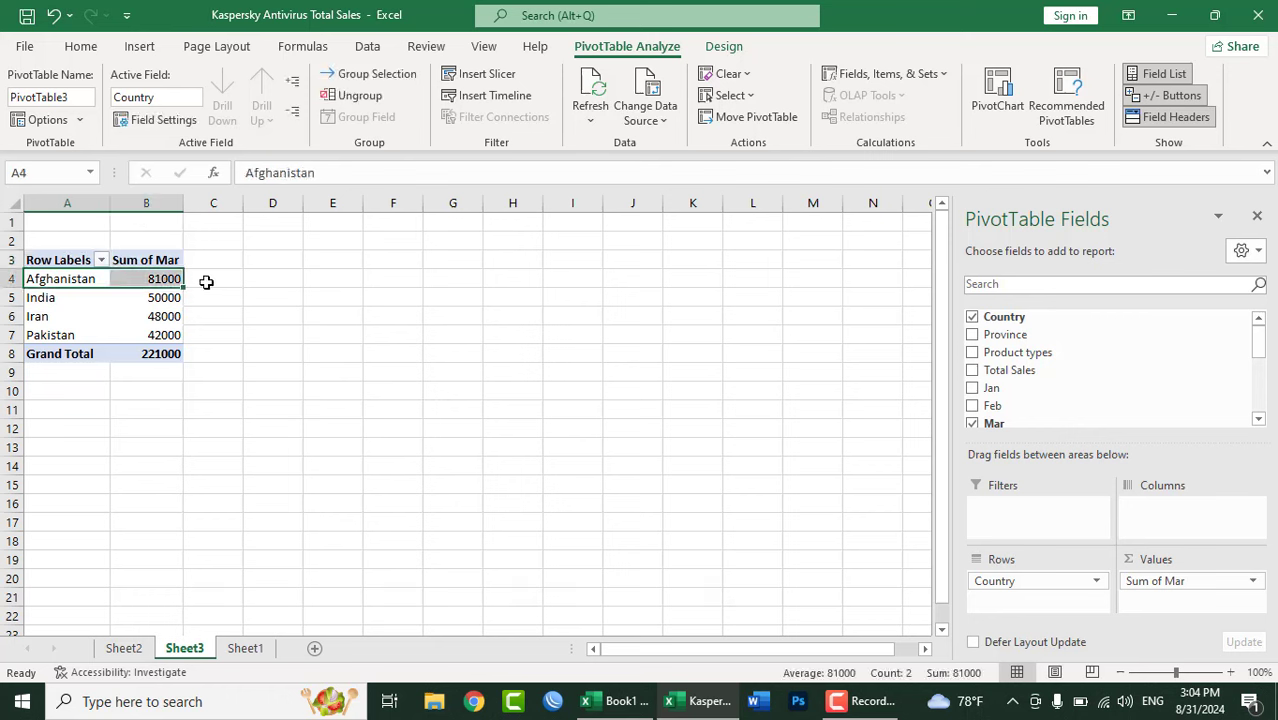
click(155, 278)
click(158, 259)
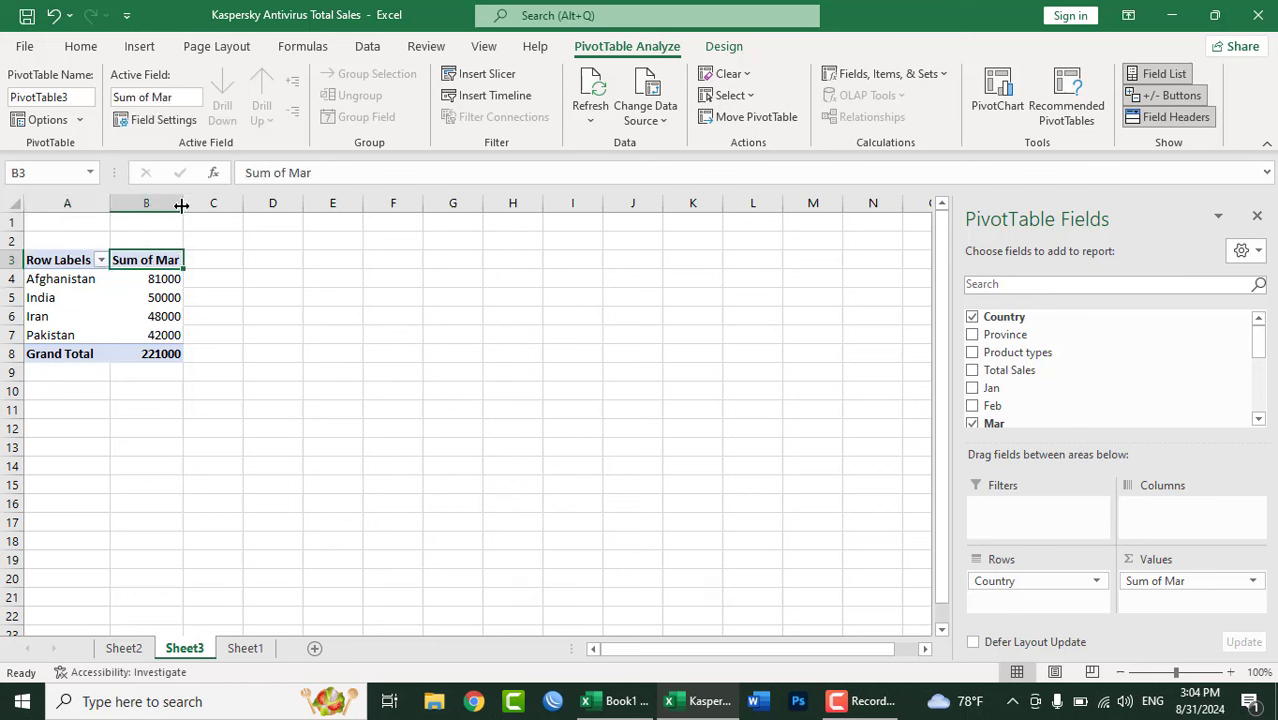
mouse_move(134, 279)
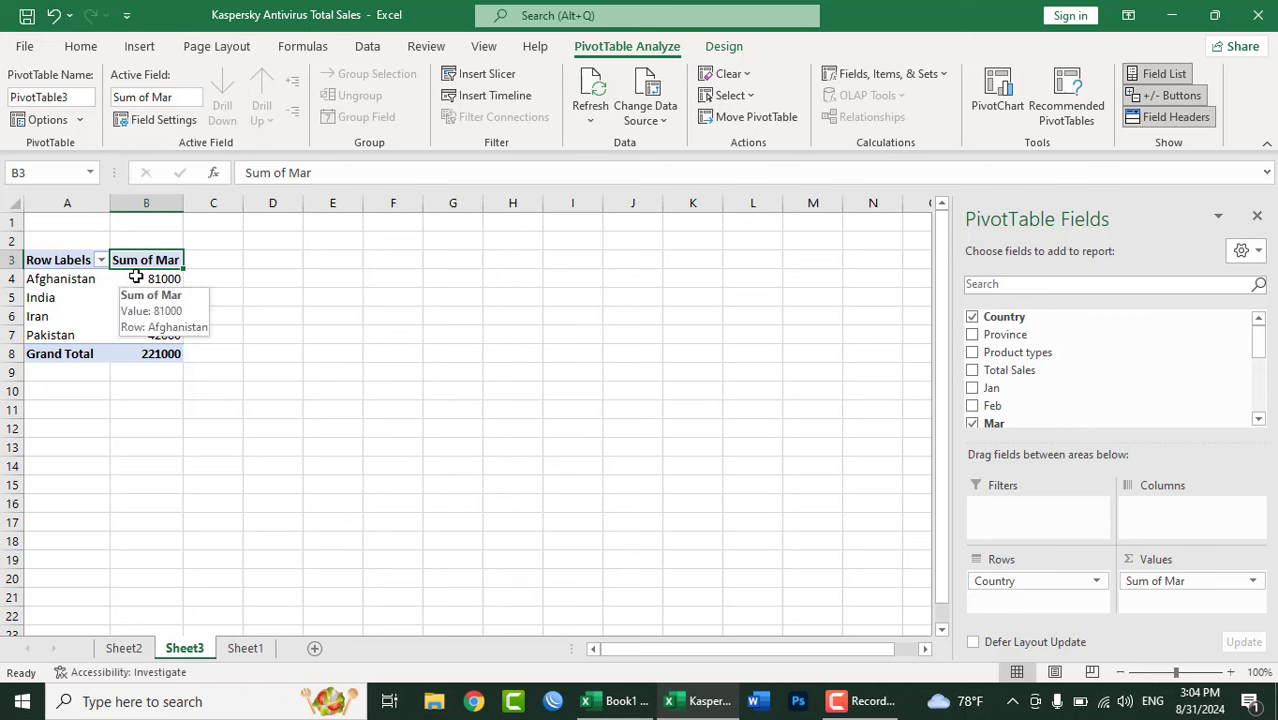
click(36, 297)
click(146, 300)
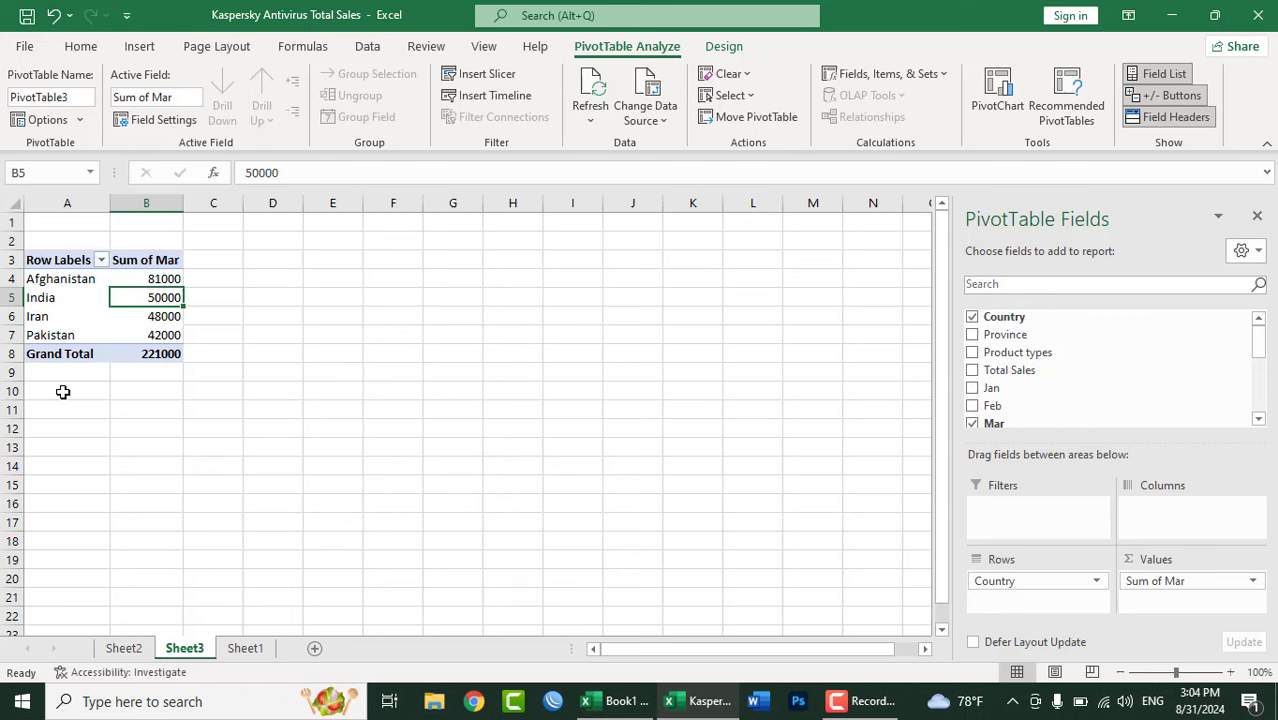
click(38, 316)
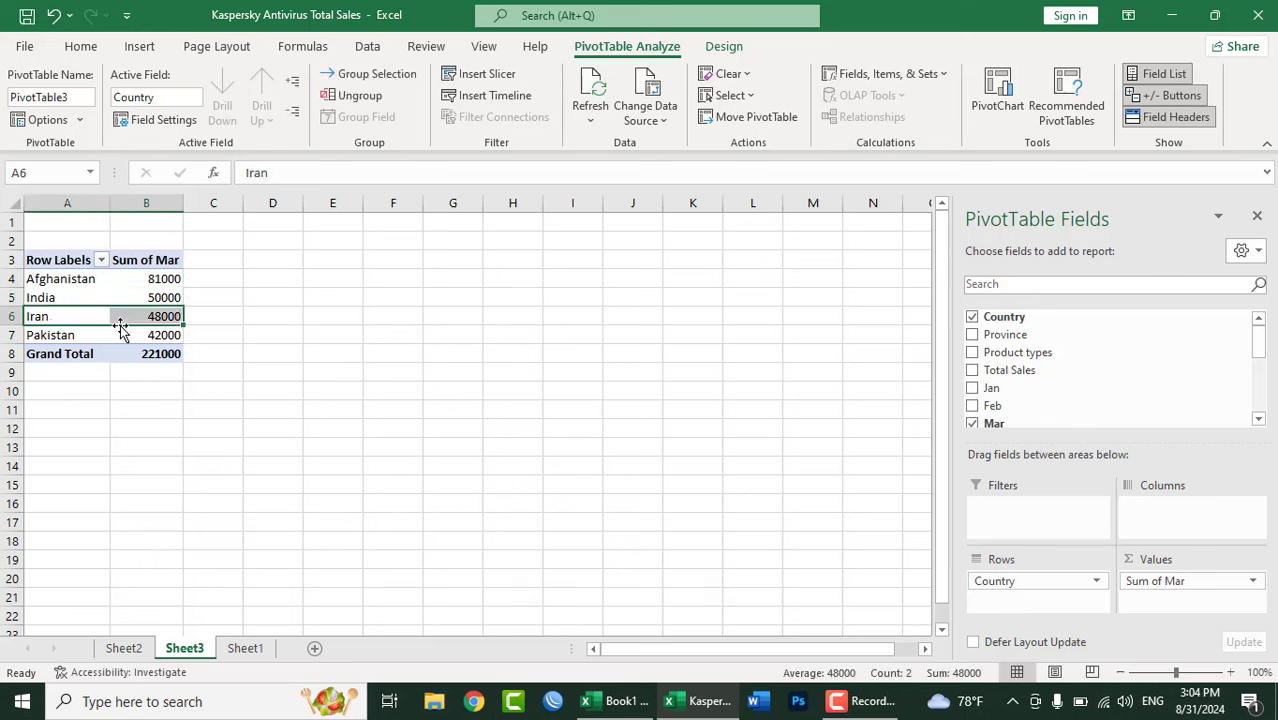
click(56, 335)
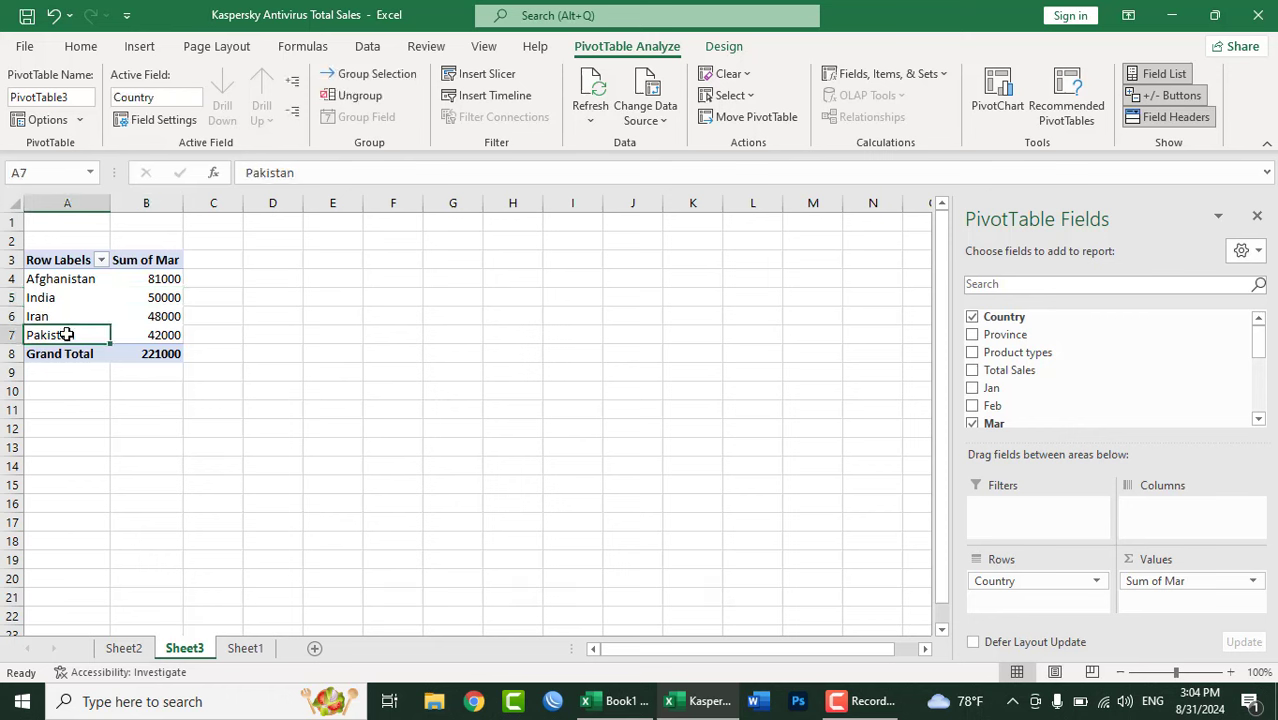
click(162, 333)
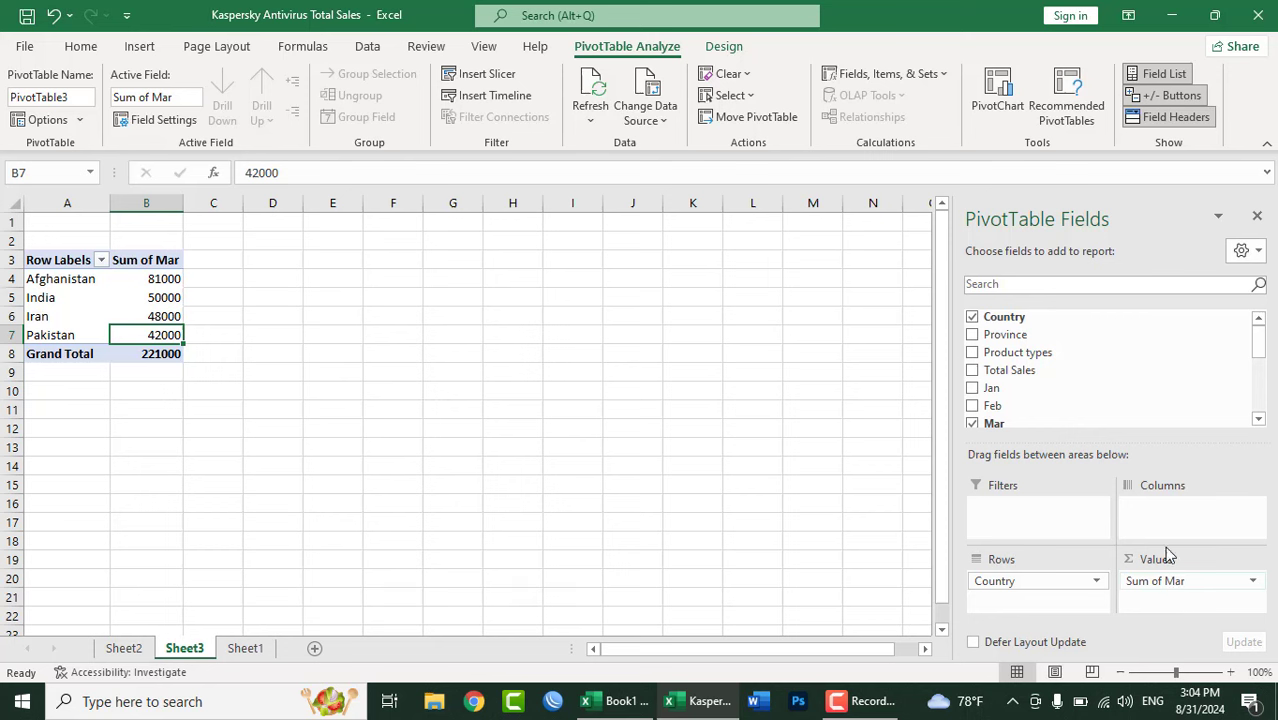
Step: Replace Sum of Mar with Apr in Values and drop Country from Rows, leaving a 280000 total
click(1259, 419)
click(1259, 419)
click(1259, 419)
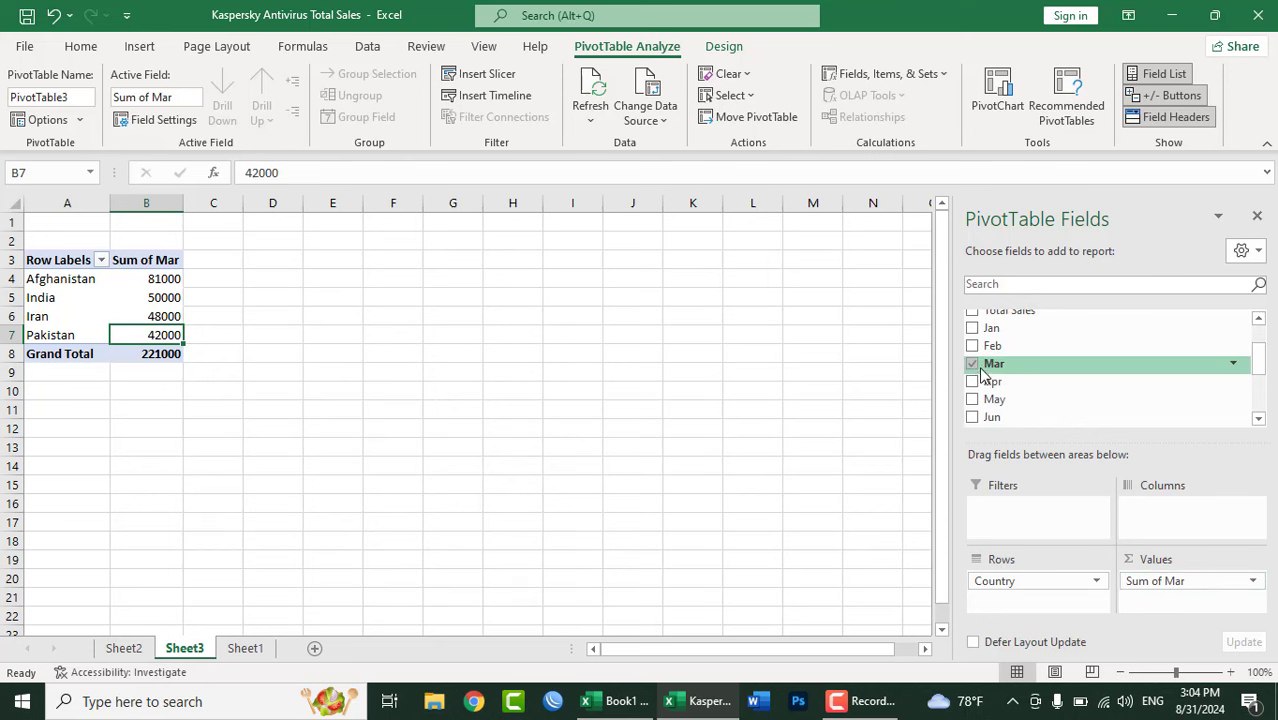
drag(1155, 581, 1088, 395)
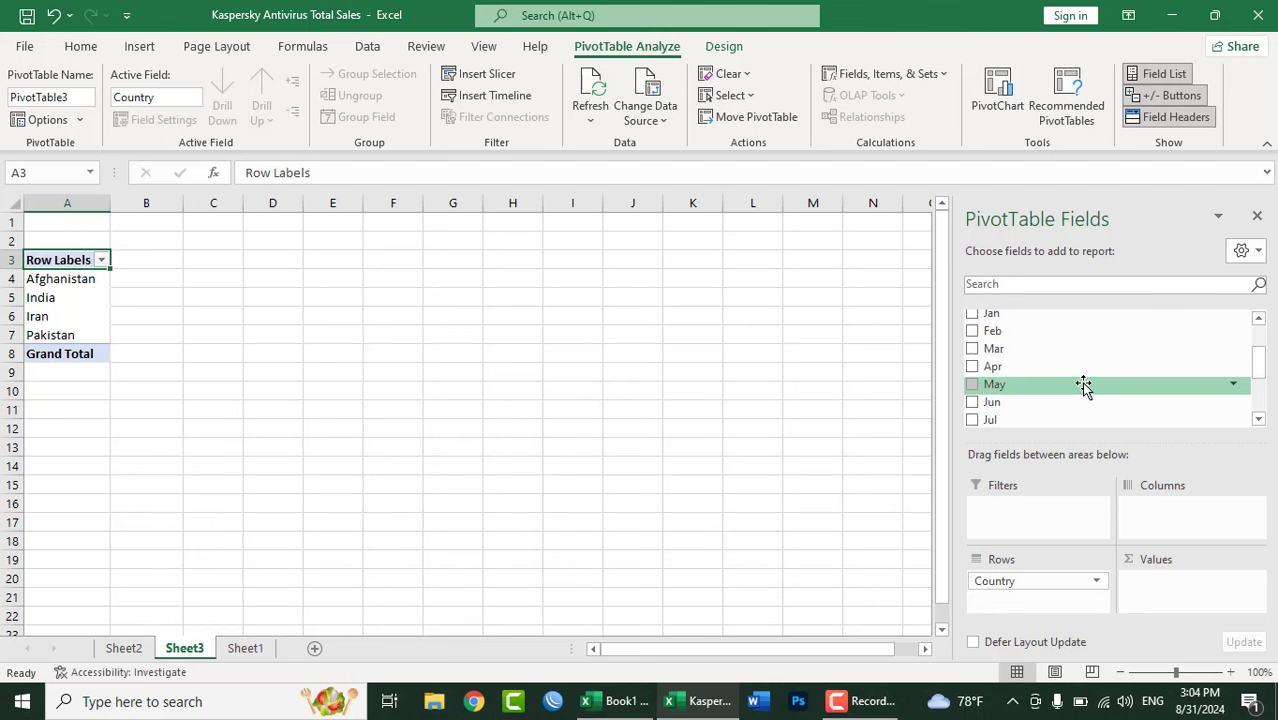
drag(970, 372, 1180, 598)
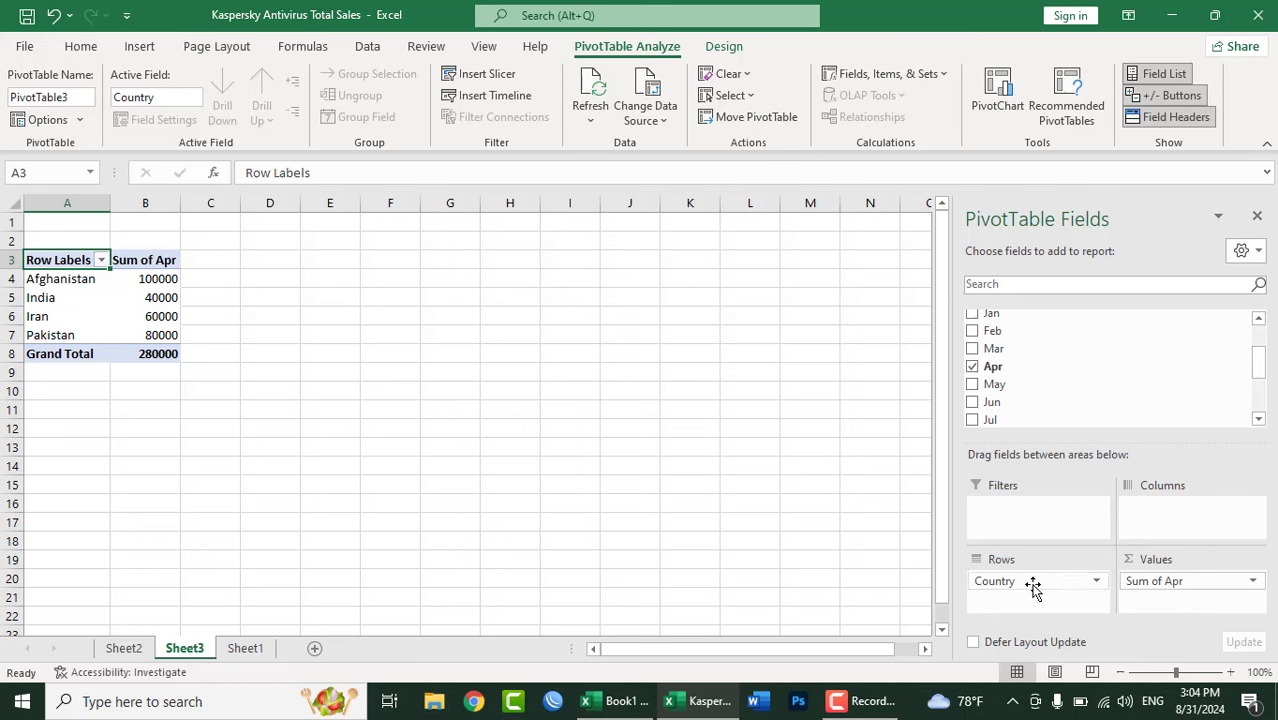
drag(1259, 368, 1259, 340)
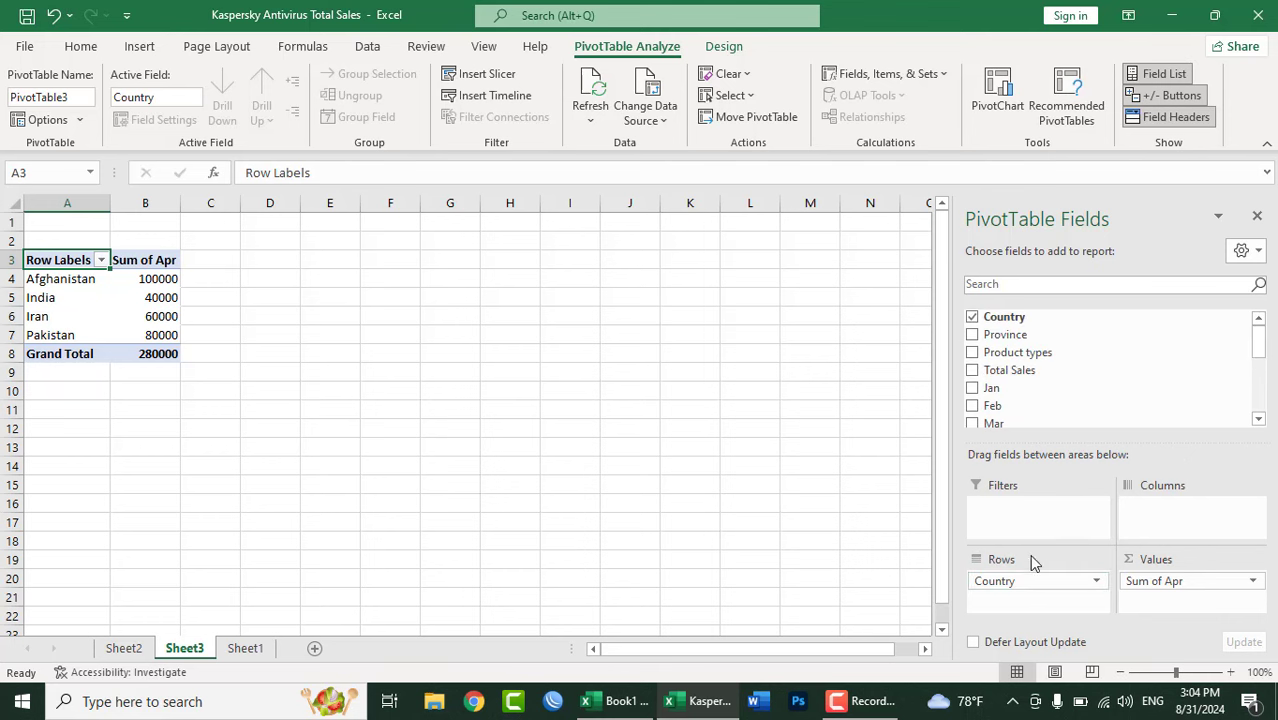
mouse_move(1018, 580)
mouse_down()
mouse_move(1127, 330)
mouse_move(1150, 332)
mouse_up()
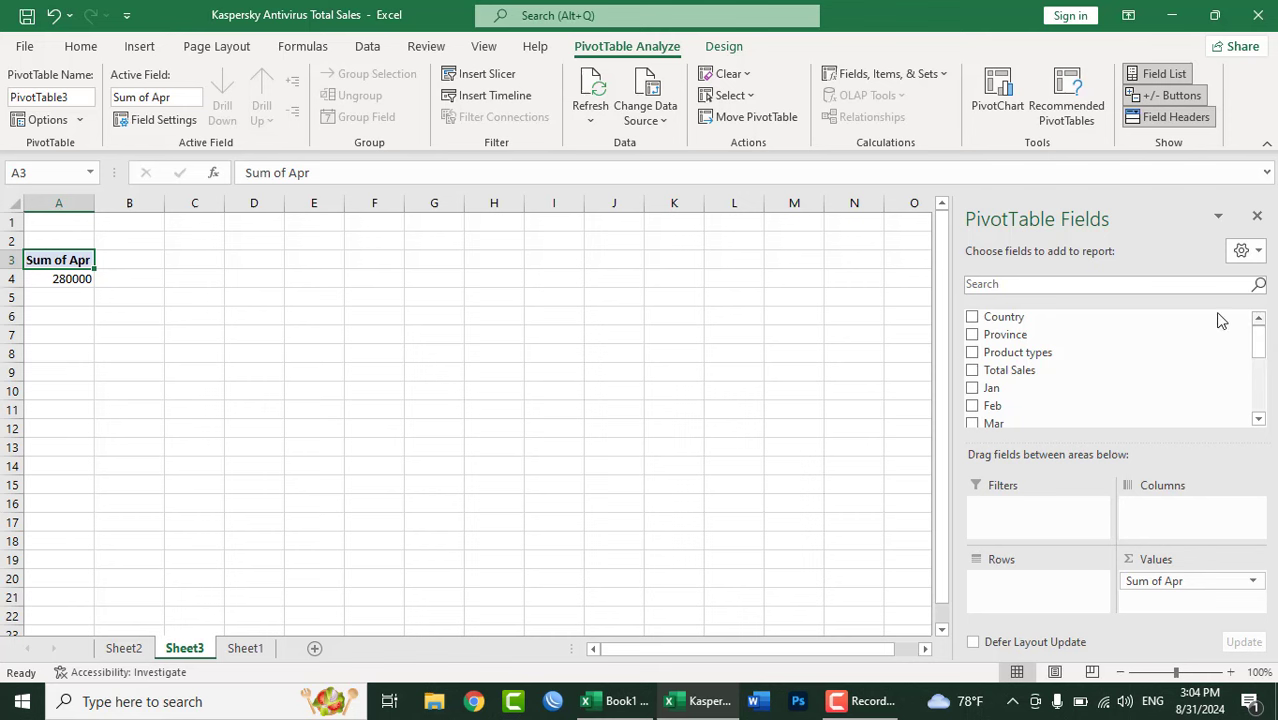
Step: Add Province to the pivot rows so it lists provinces starting with Dehli
drag(1004, 338, 1020, 600)
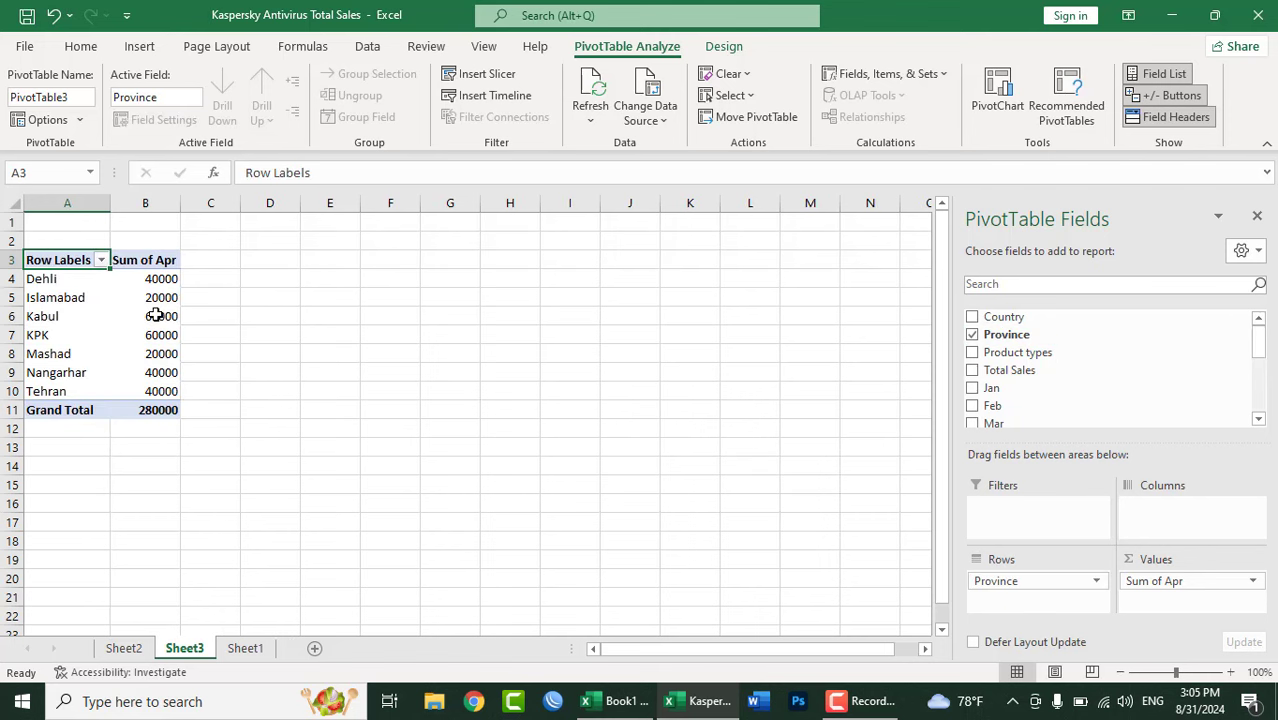
mouse_move(149, 317)
click(54, 279)
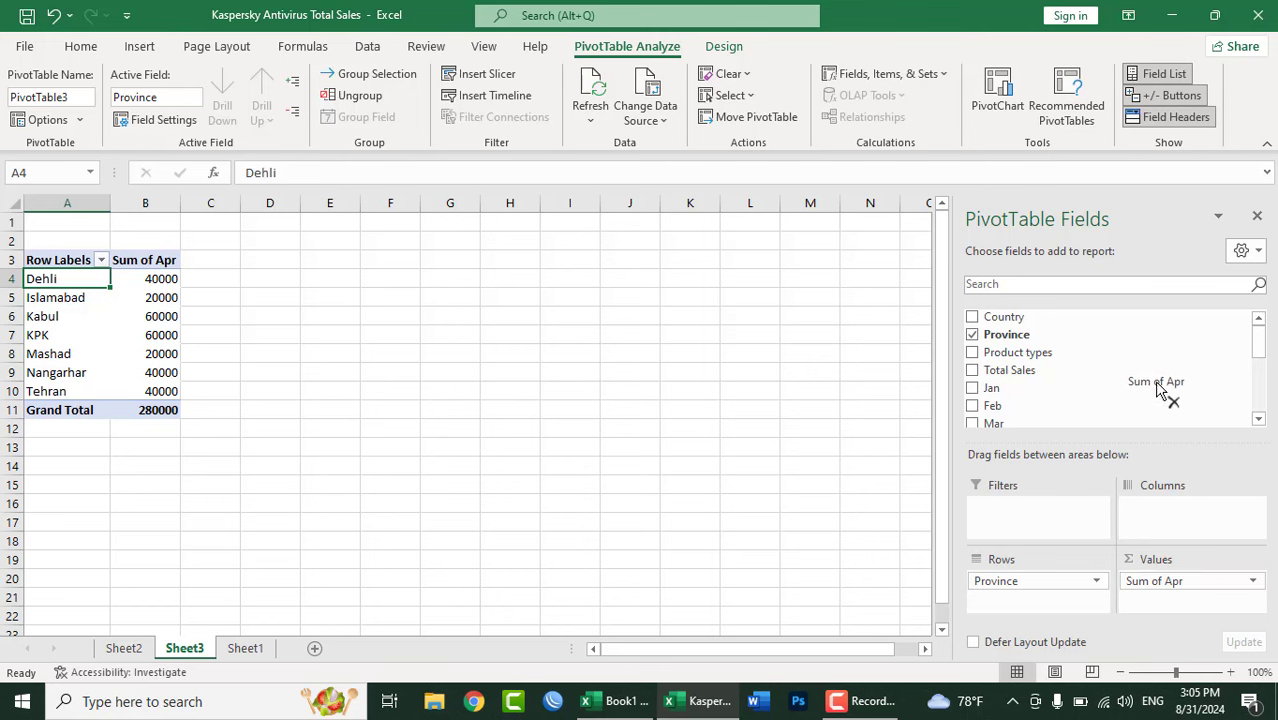
Step: Swap Sum of Apr for Total Sales in Values and close the field pane
drag(1205, 585, 1100, 368)
drag(1010, 372, 1178, 597)
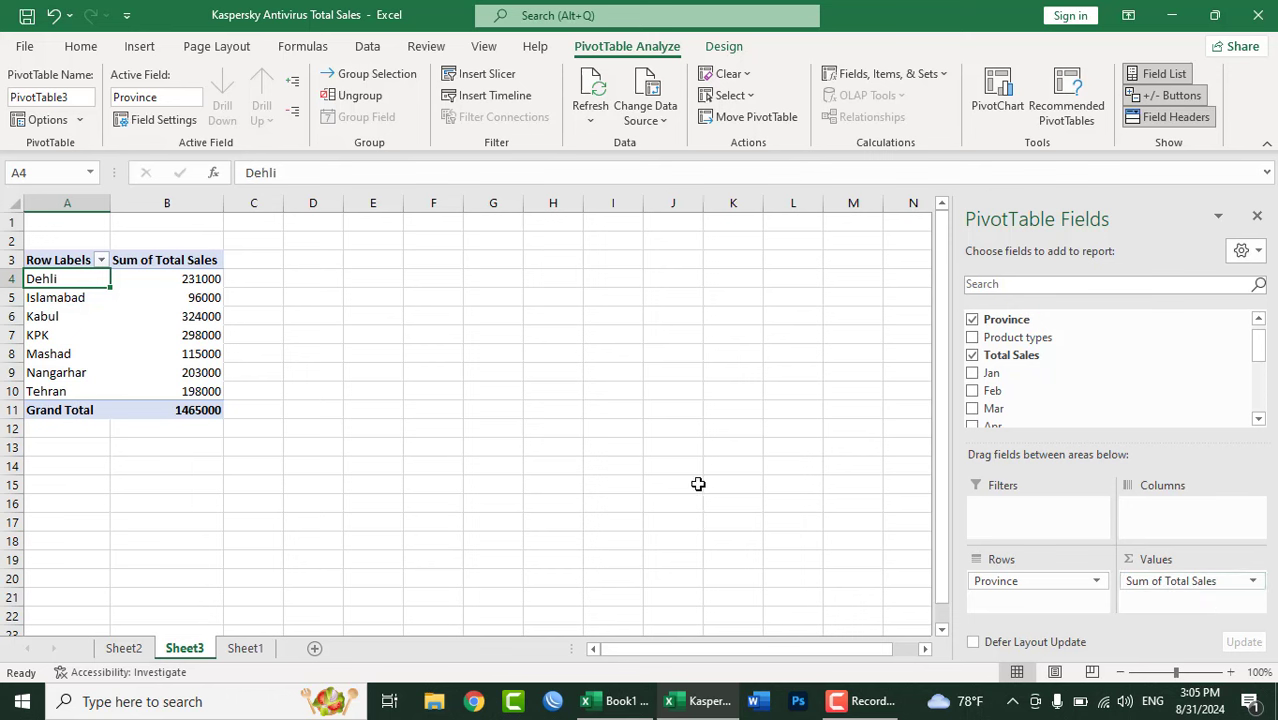
mouse_move(201, 280)
mouse_move(171, 401)
click(1257, 216)
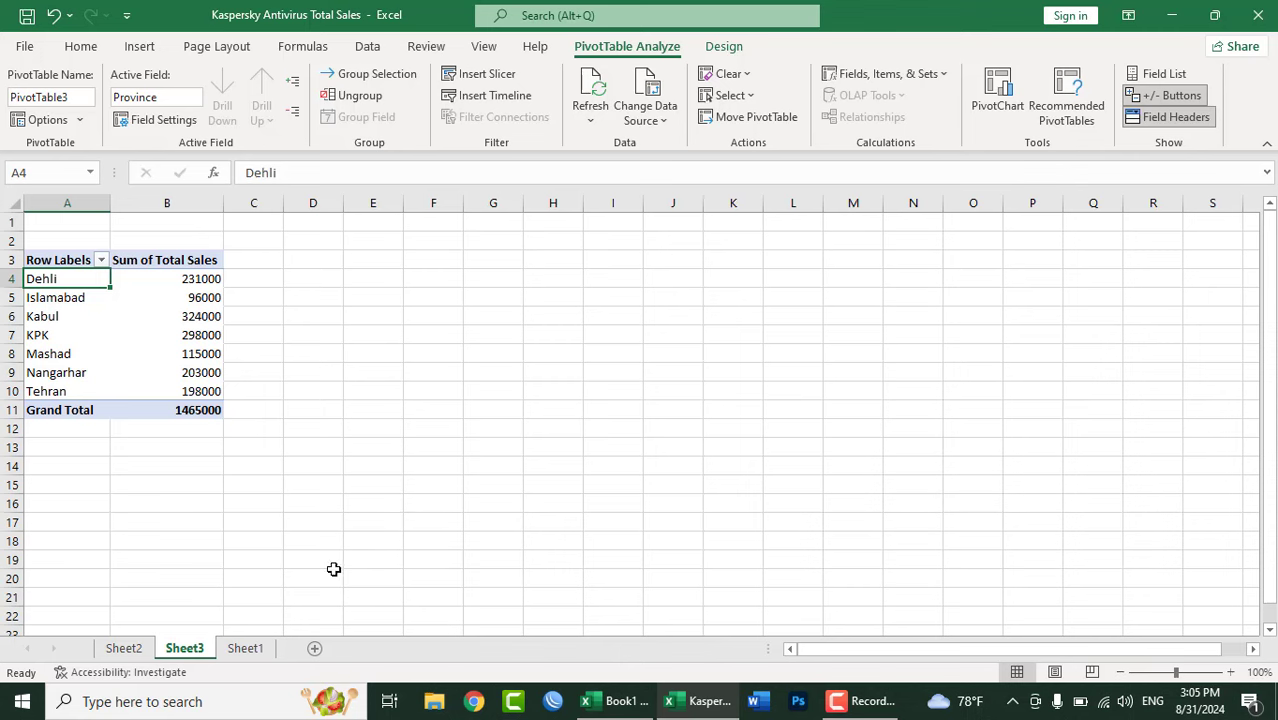
Step: Switch to Sheet1 and browse the Insert PivotTable options without creating one
click(240, 650)
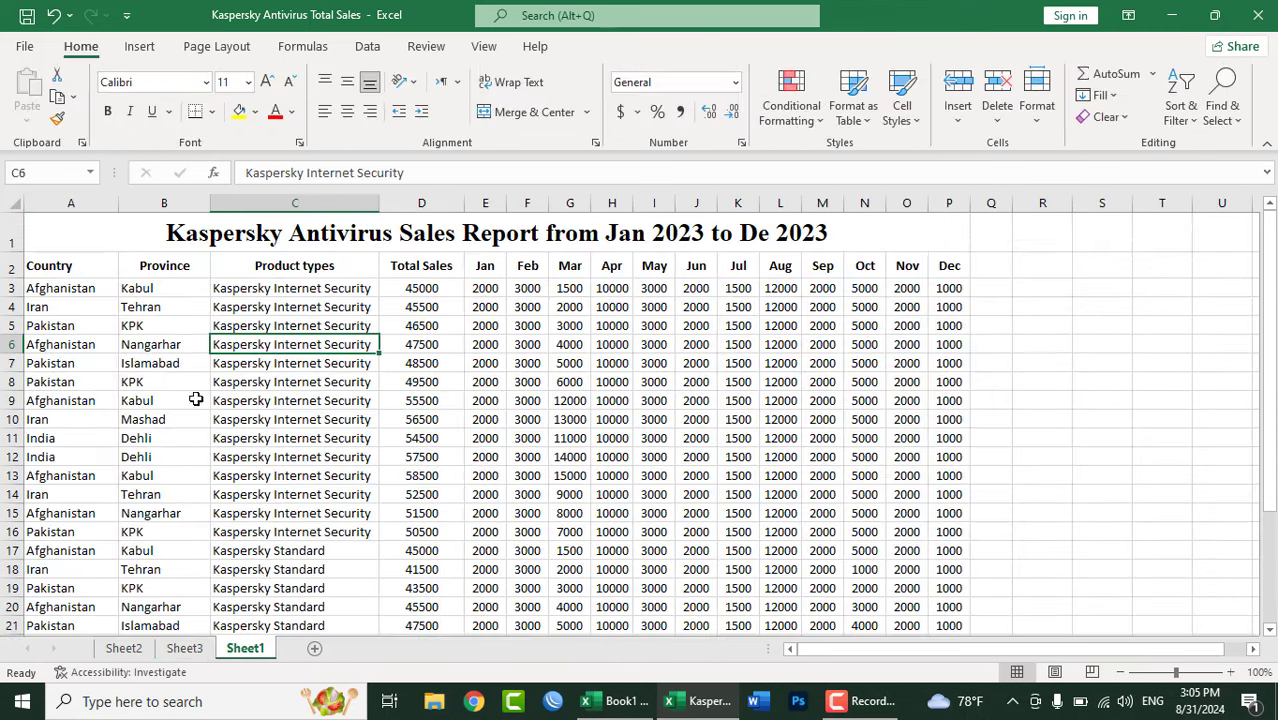
click(903, 347)
click(150, 50)
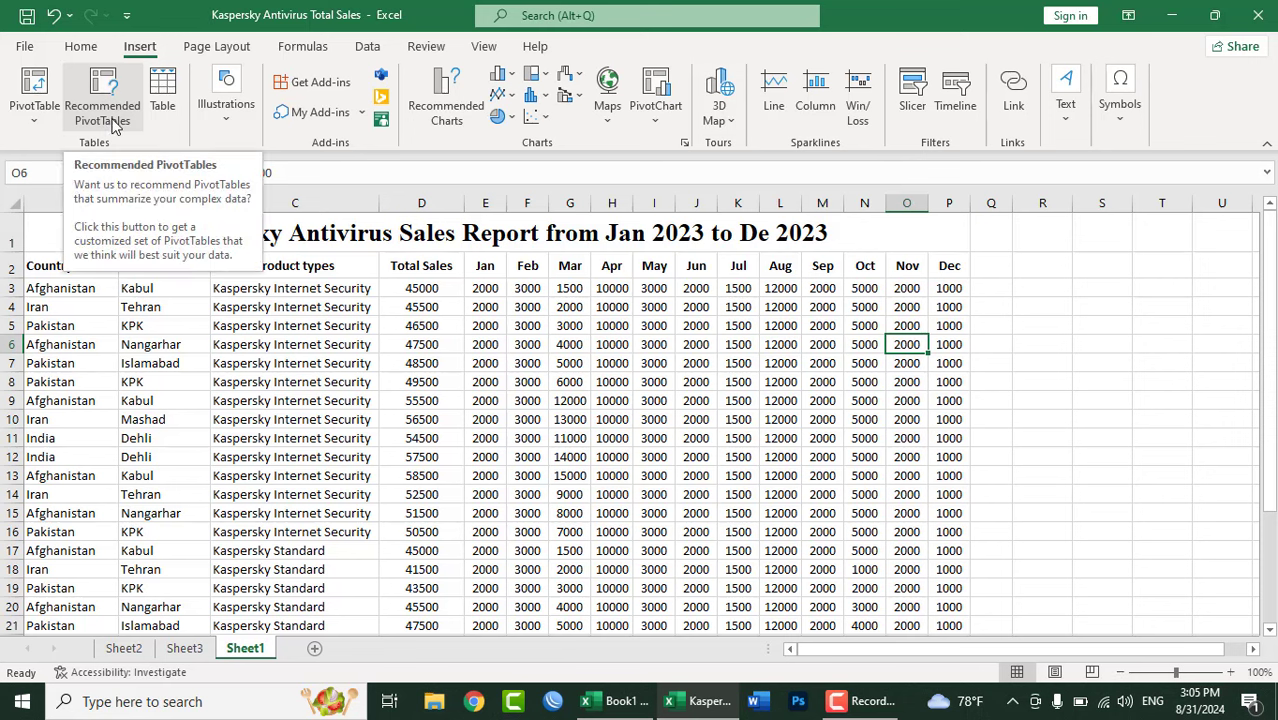
click(35, 110)
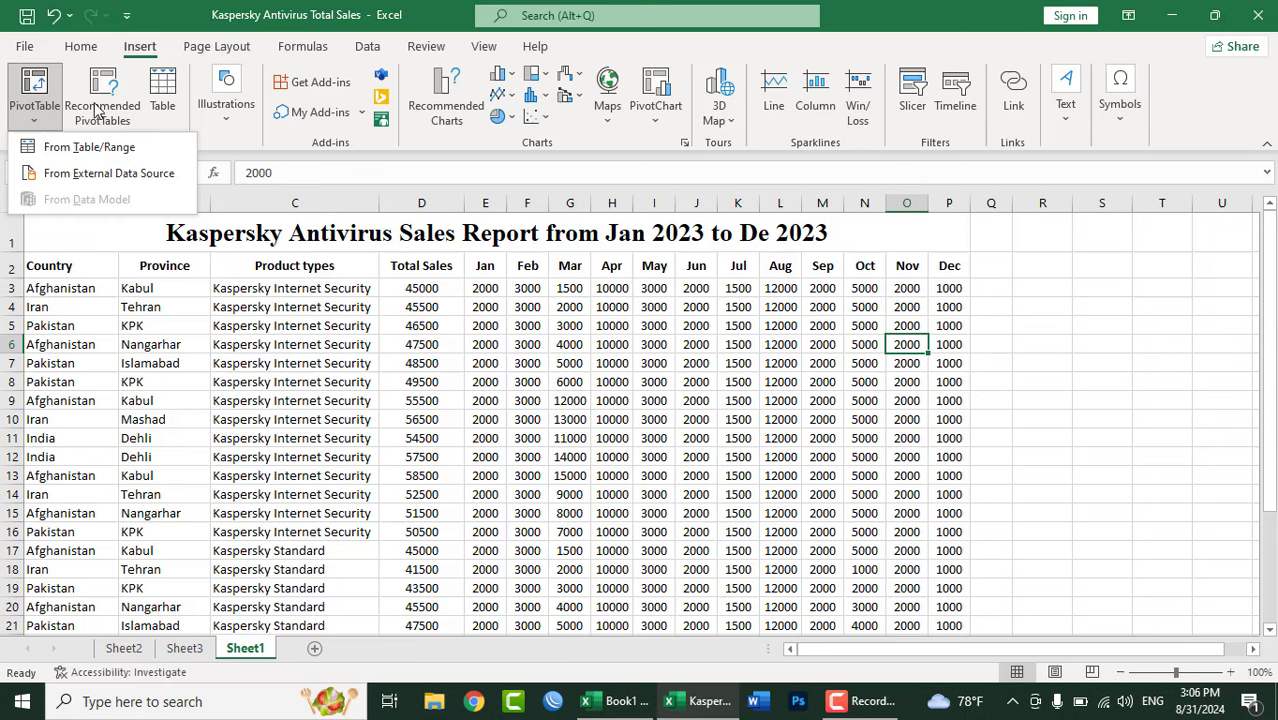
click(195, 8)
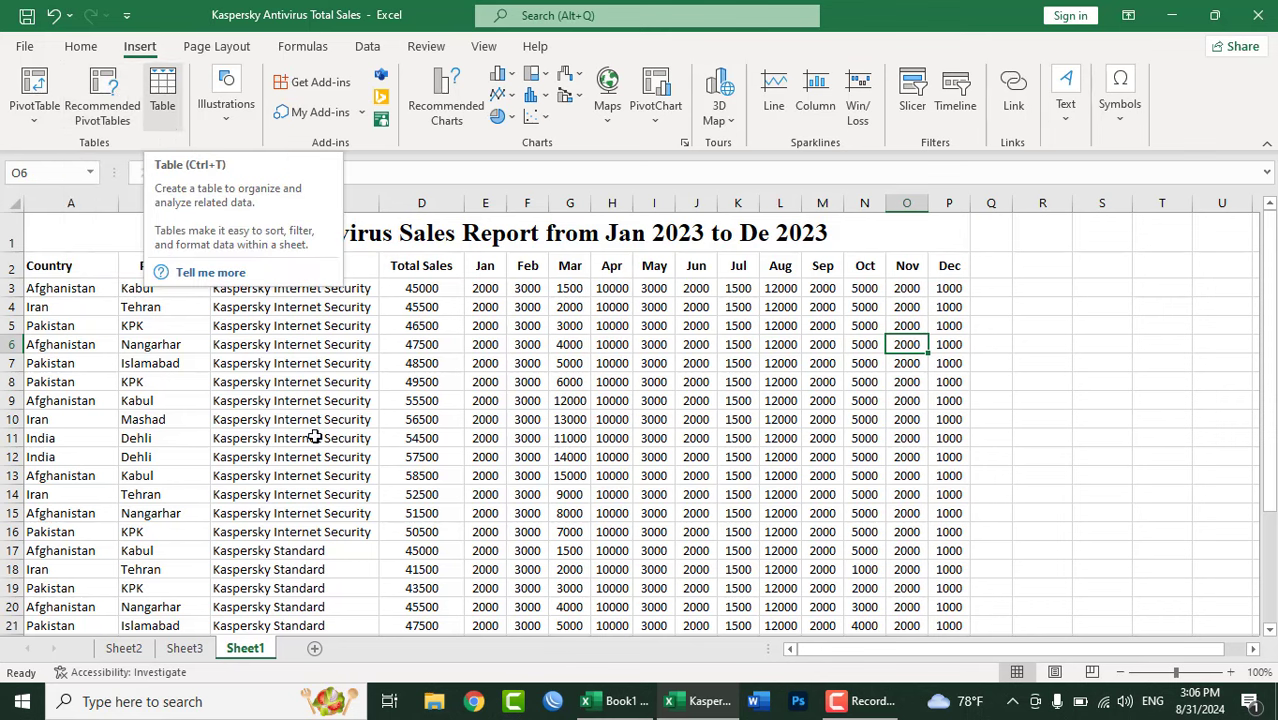
Step: Select part of the sales data from the Country header, then make A3 the active cell
drag(51, 266, 508, 363)
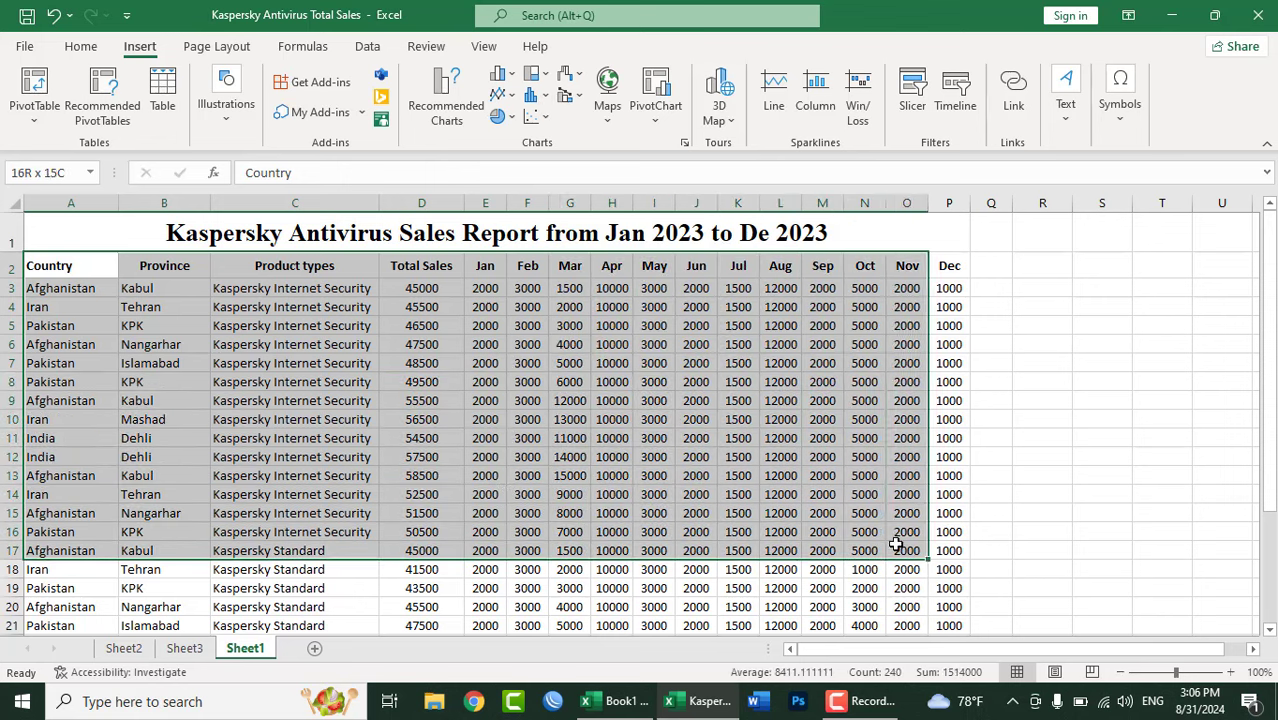
drag(508, 363, 696, 382)
click(72, 291)
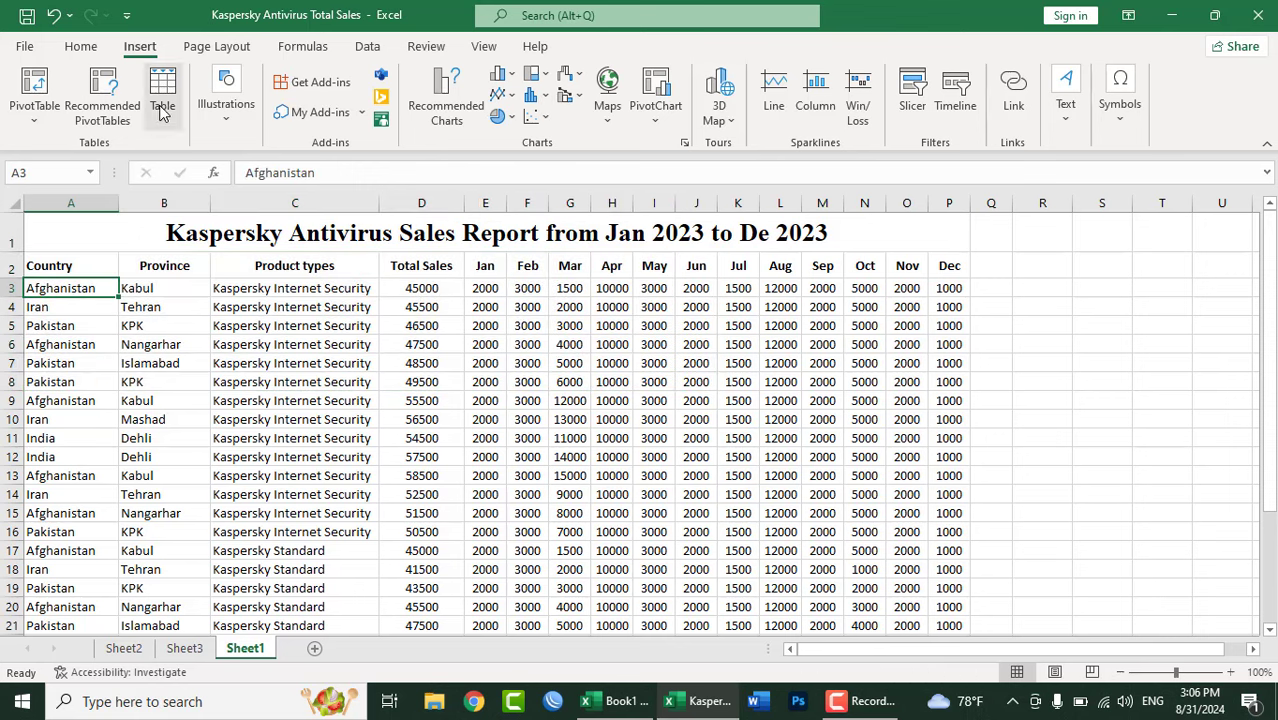
Step: Insert a table over the reselected range $A$2:$P$30 with 'My table has headers' checked
click(163, 92)
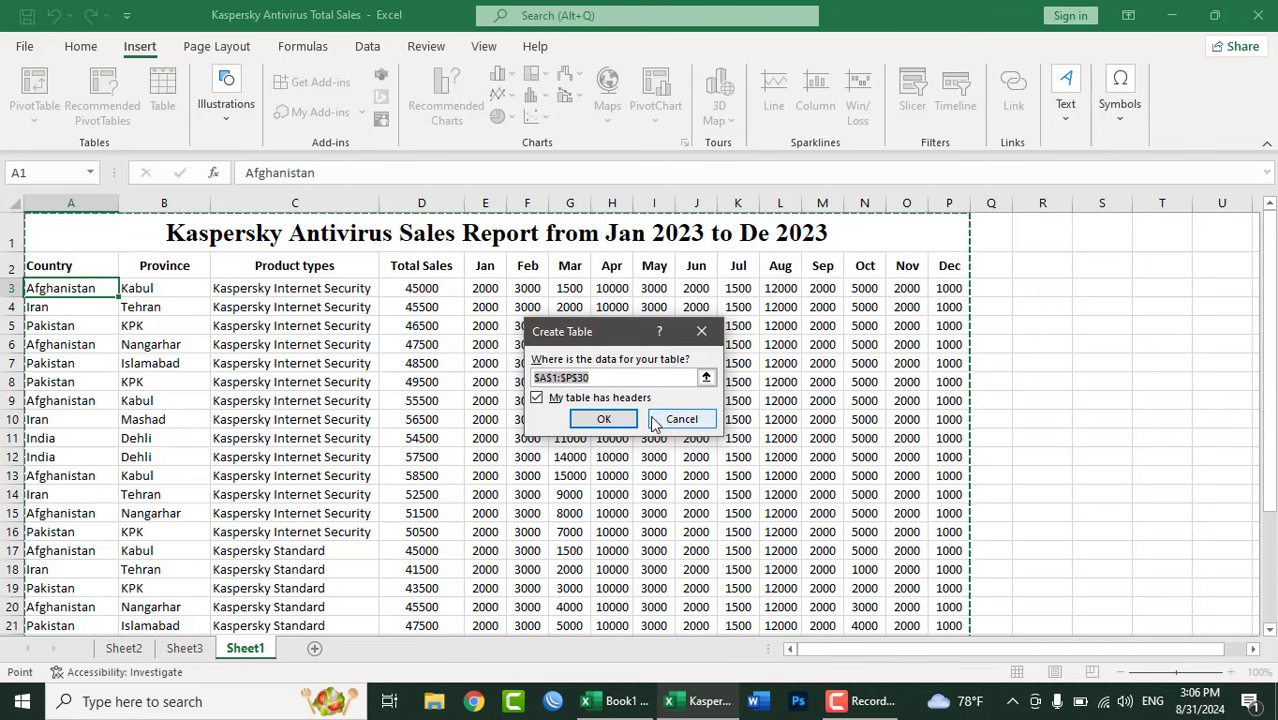
key(Right)
key(Right)
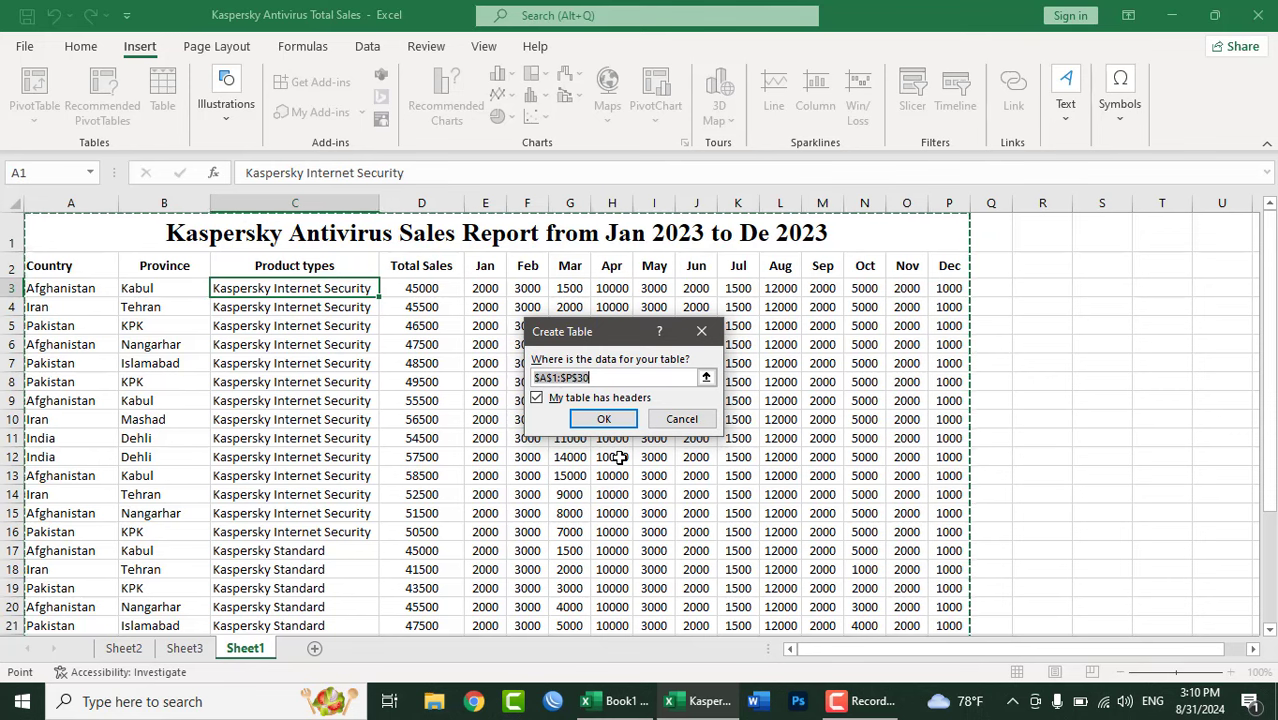
click(618, 377)
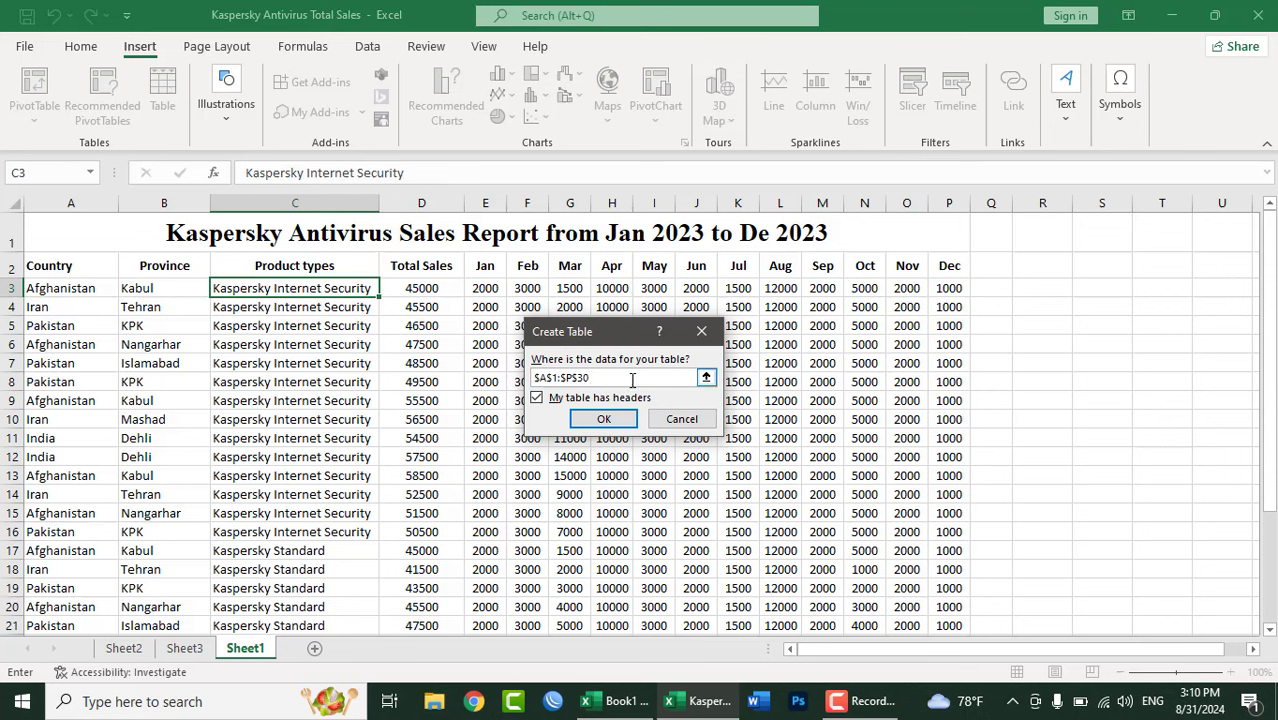
drag(632, 378, 533, 377)
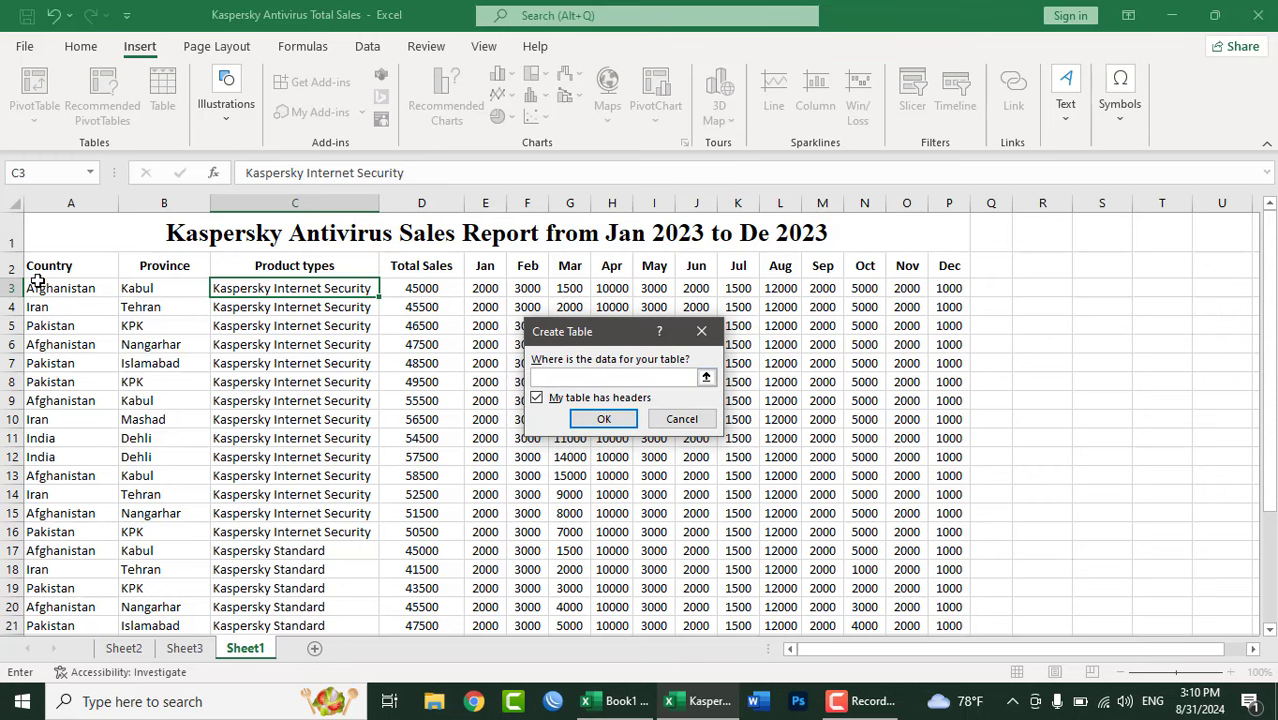
mouse_move(36, 265)
mouse_down()
mouse_move(524, 380)
mouse_move(940, 716)
mouse_up()
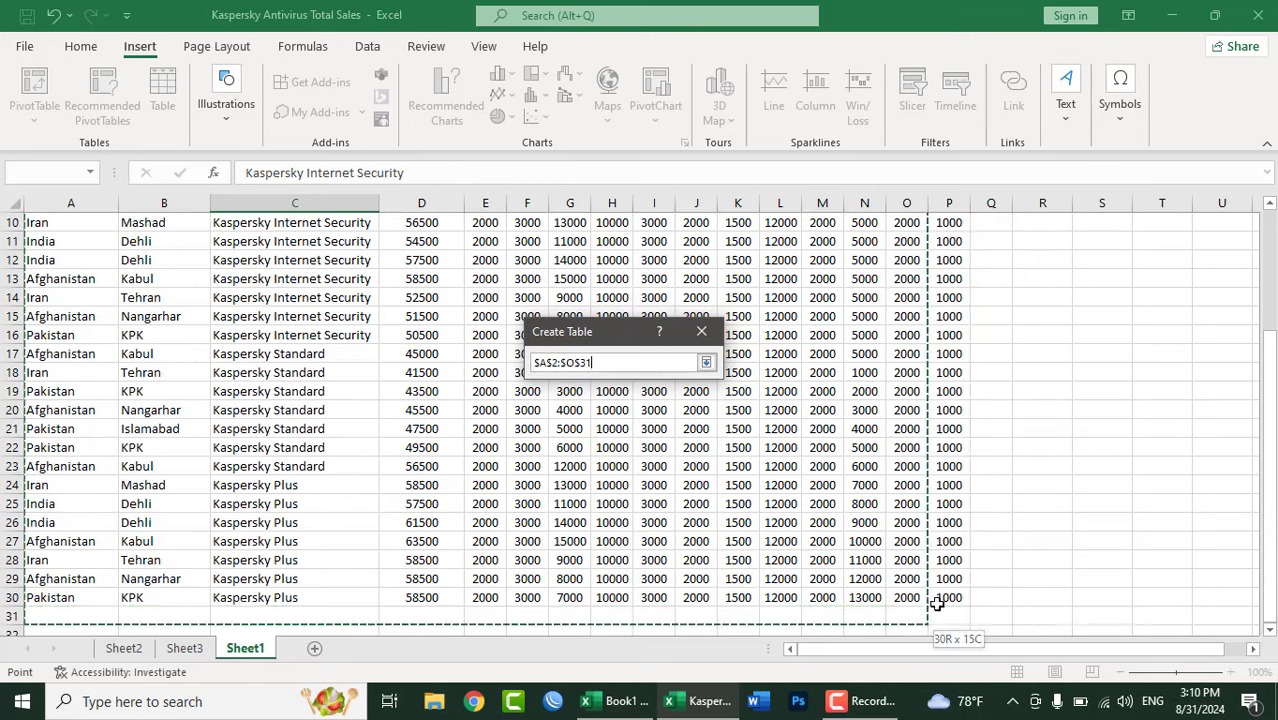
drag(940, 716, 947, 597)
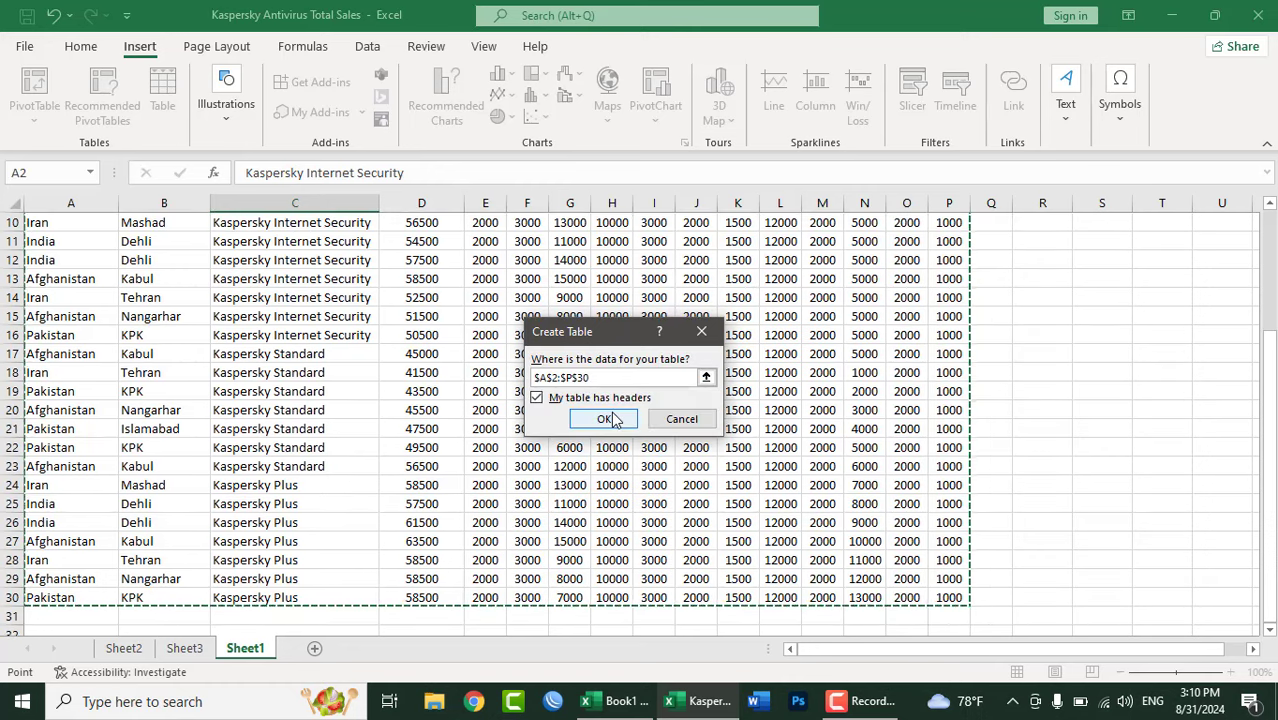
scroll(652, 427, up, 3)
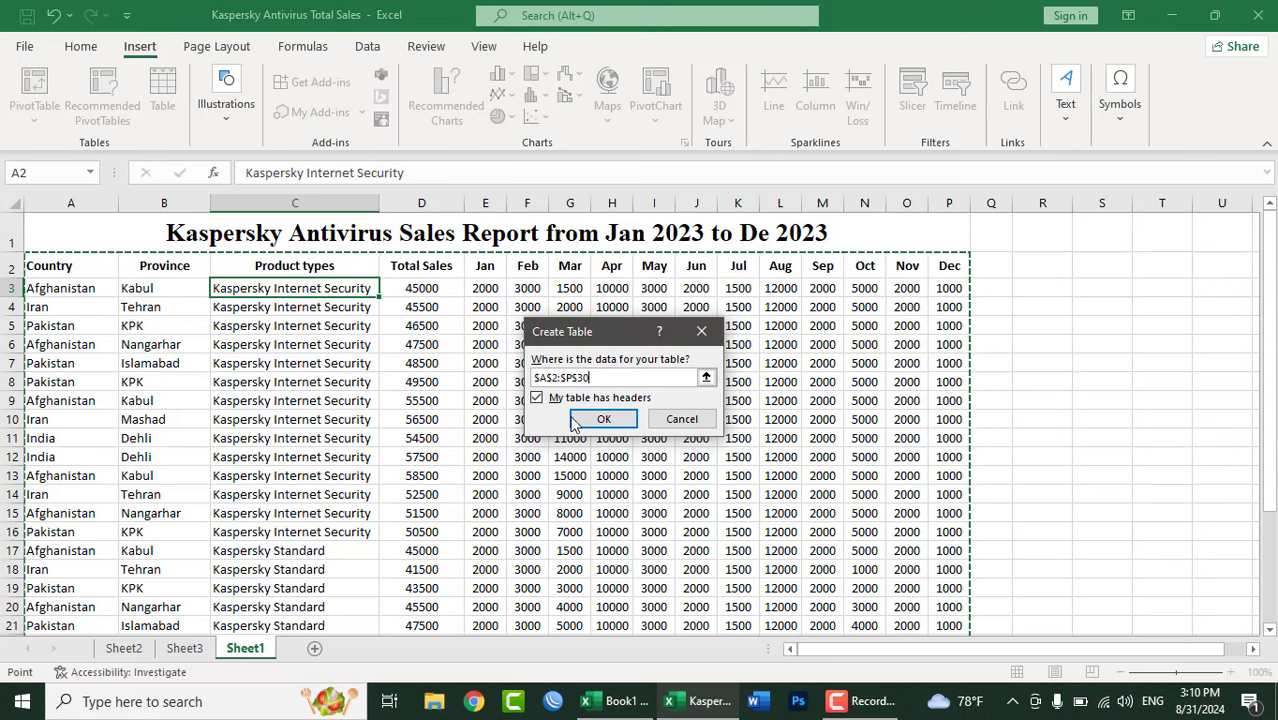
click(600, 419)
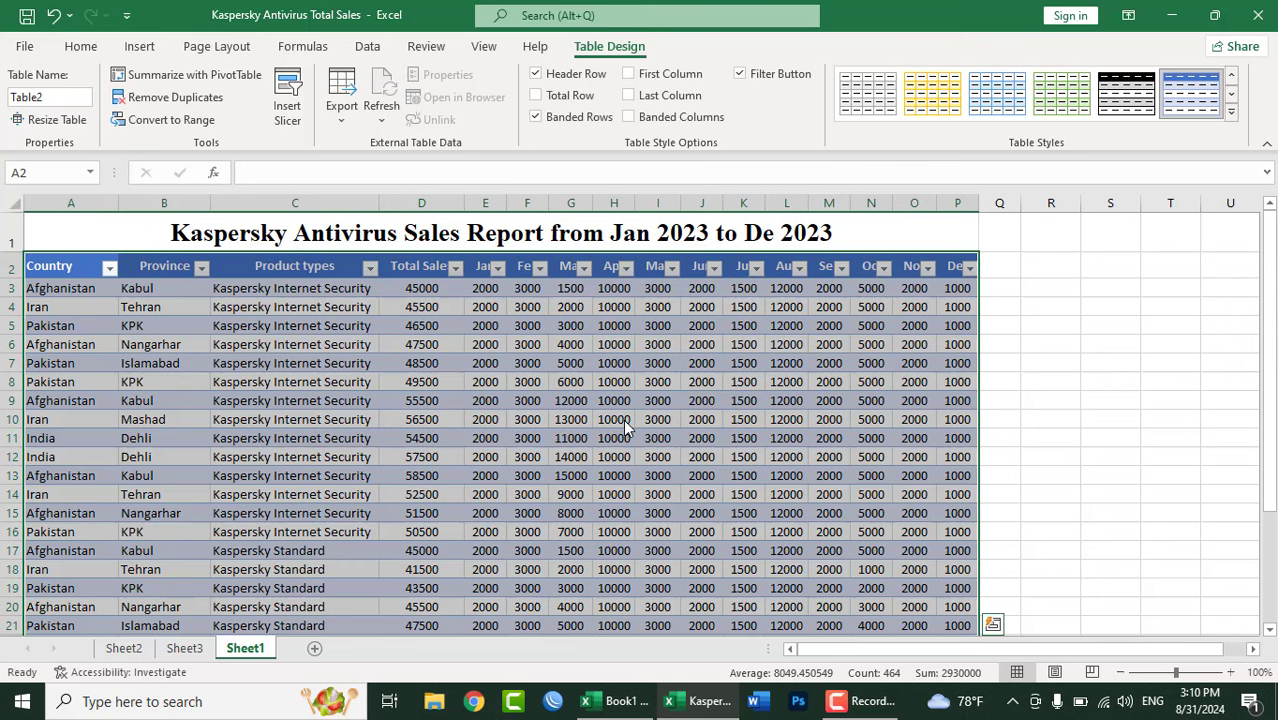
Step: Click through several table cells, checking the Total Sales formula
click(625, 428)
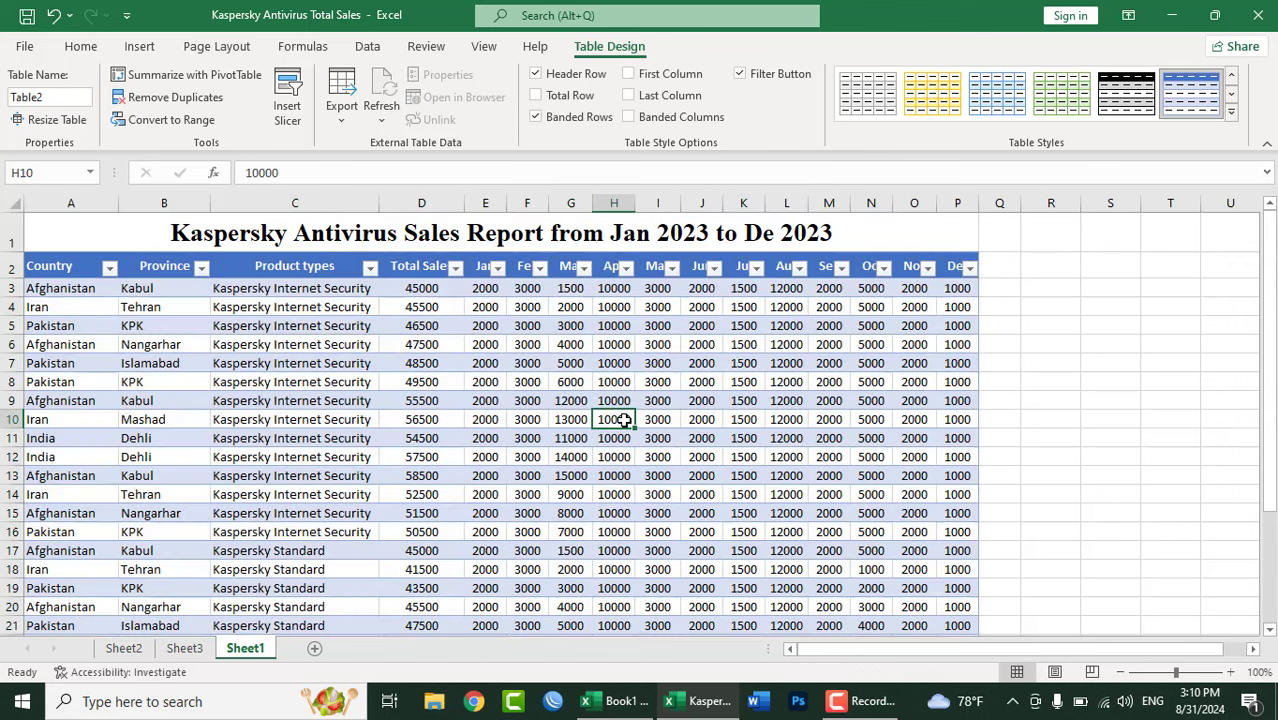
click(414, 408)
click(207, 363)
click(388, 345)
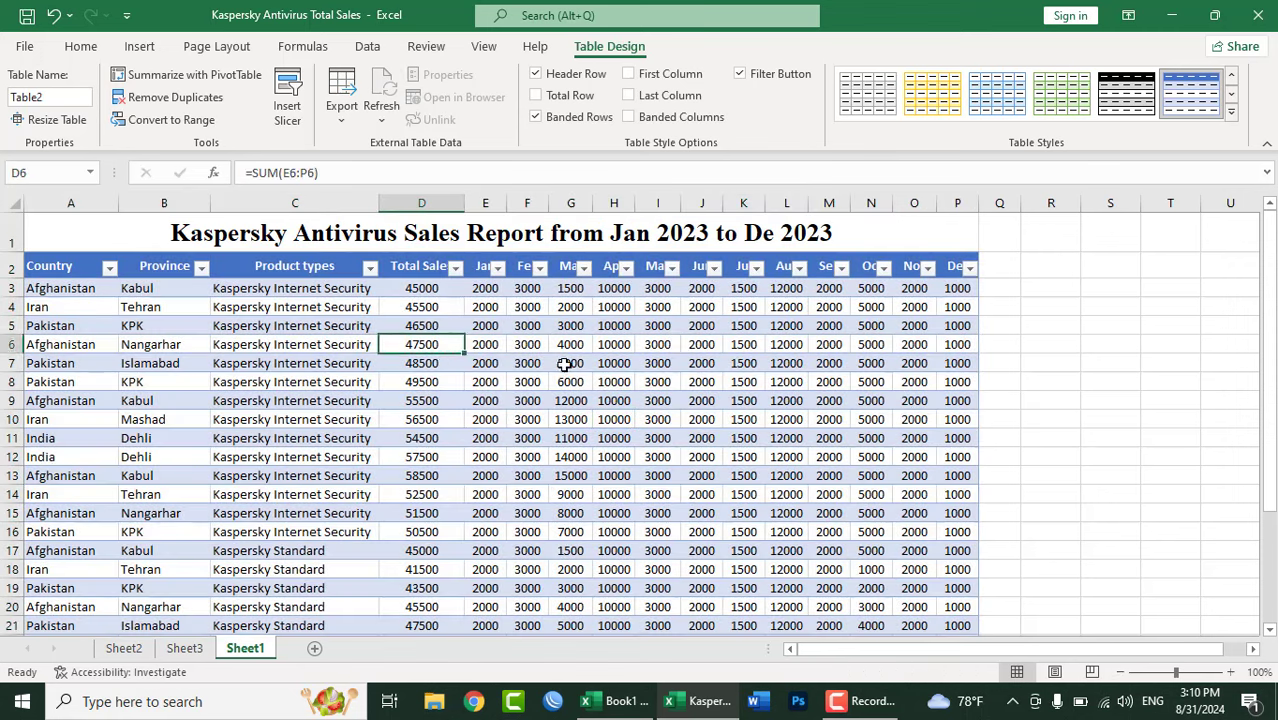
click(588, 365)
click(775, 400)
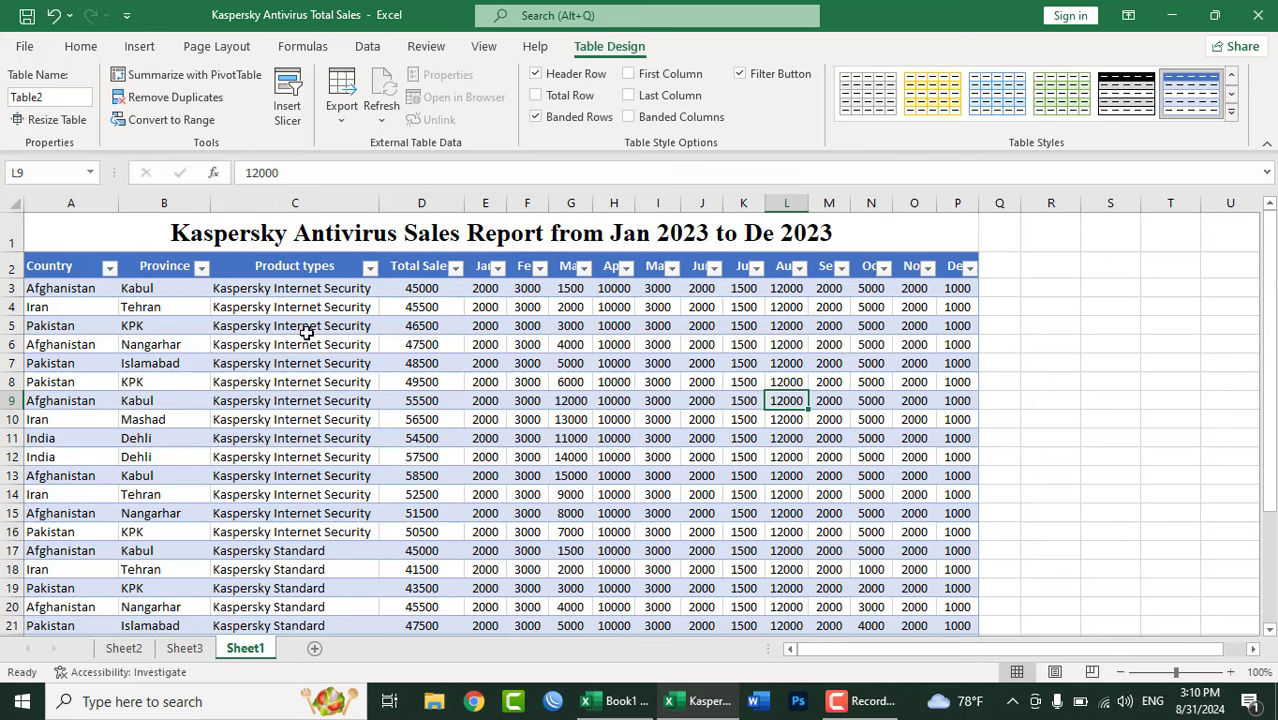
Step: Filter the Country column to Afghanistan only, then select an empty cell below the table
click(109, 267)
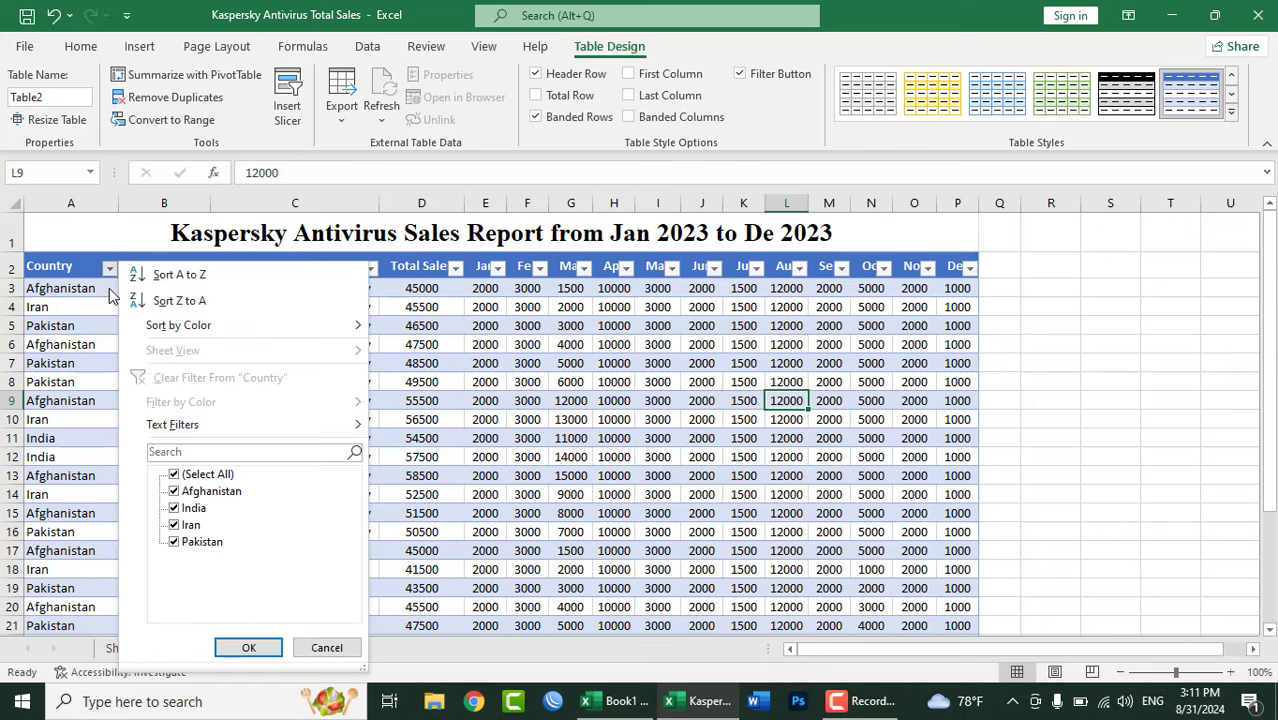
click(175, 475)
click(175, 491)
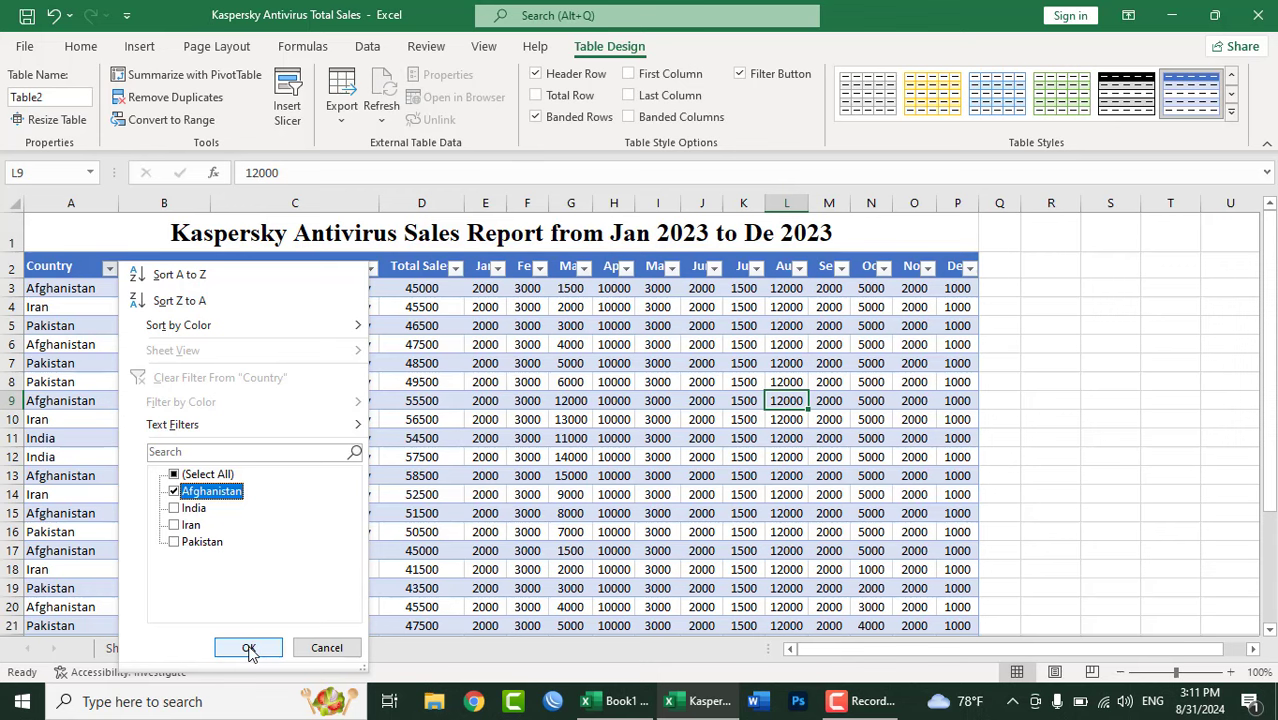
click(249, 648)
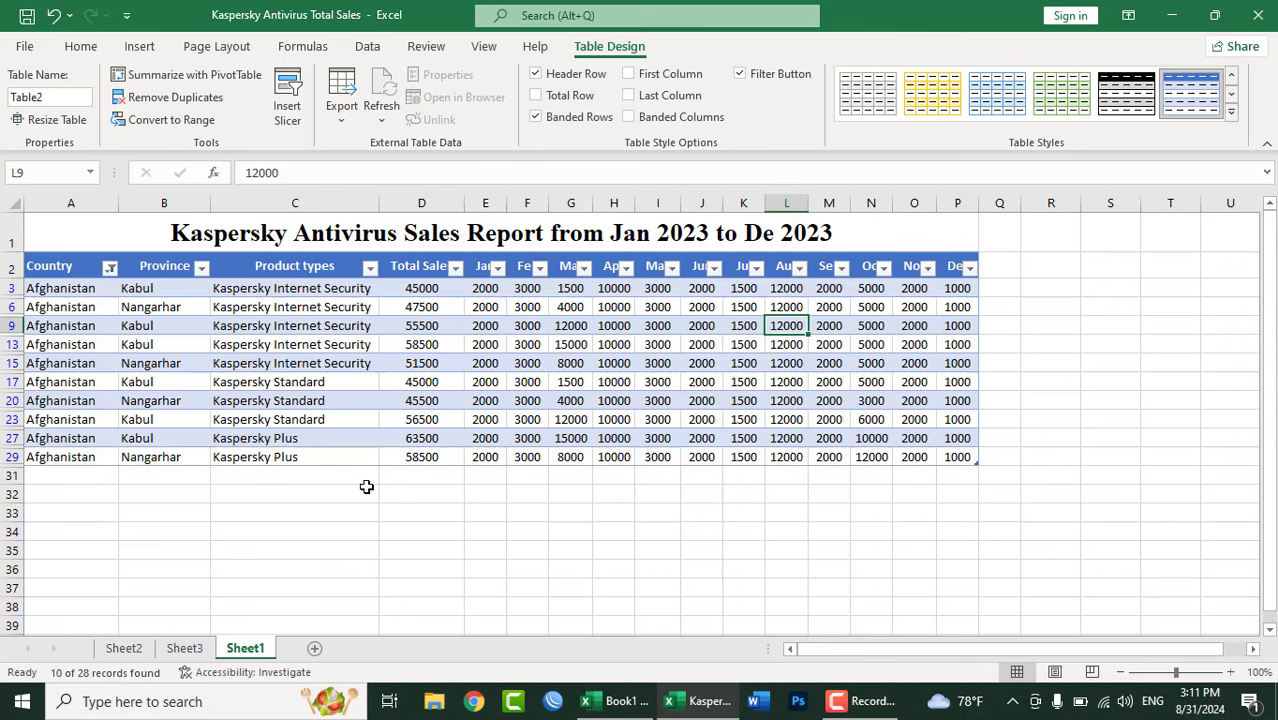
click(421, 476)
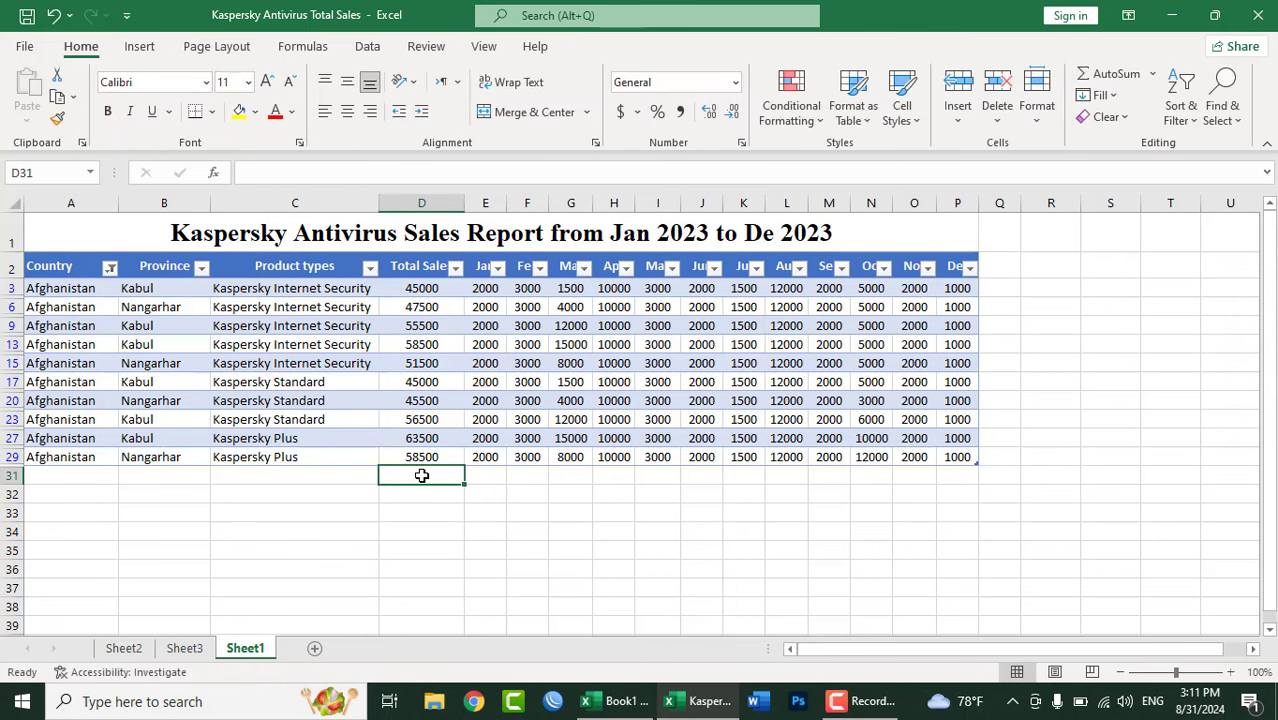
Step: Clear the filter from the Country column so all countries show again
click(264, 323)
click(110, 267)
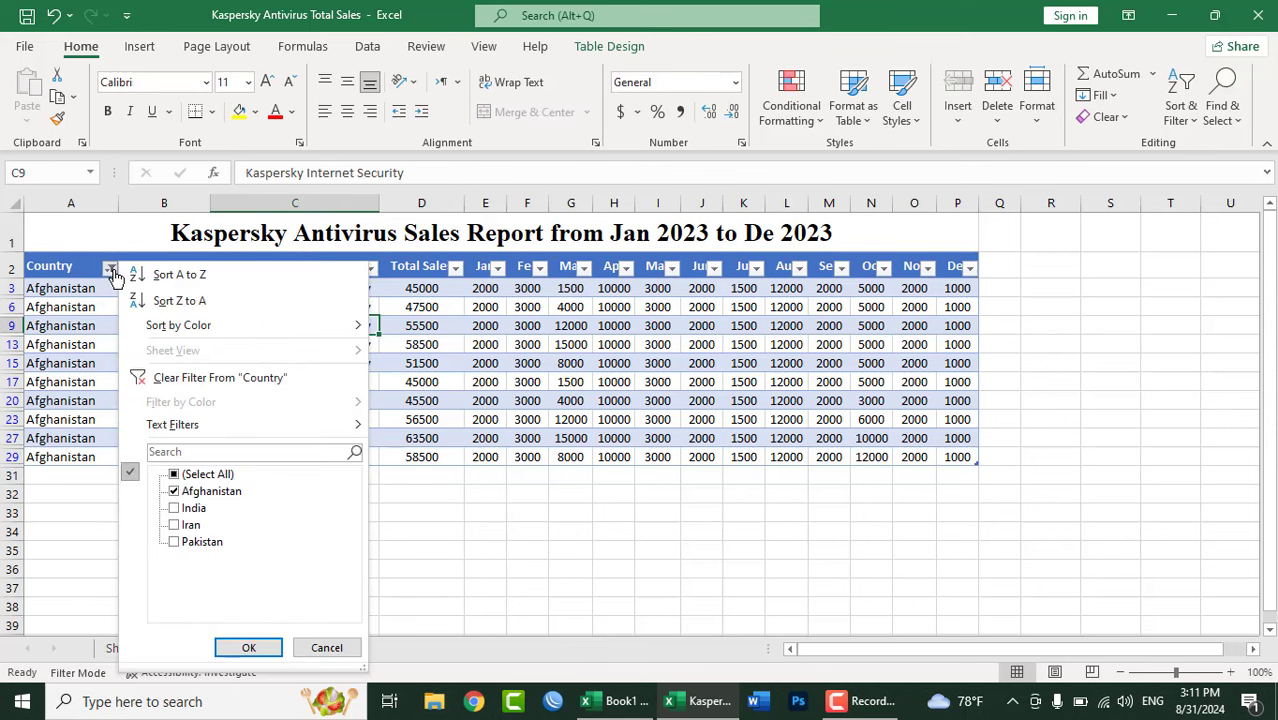
click(166, 384)
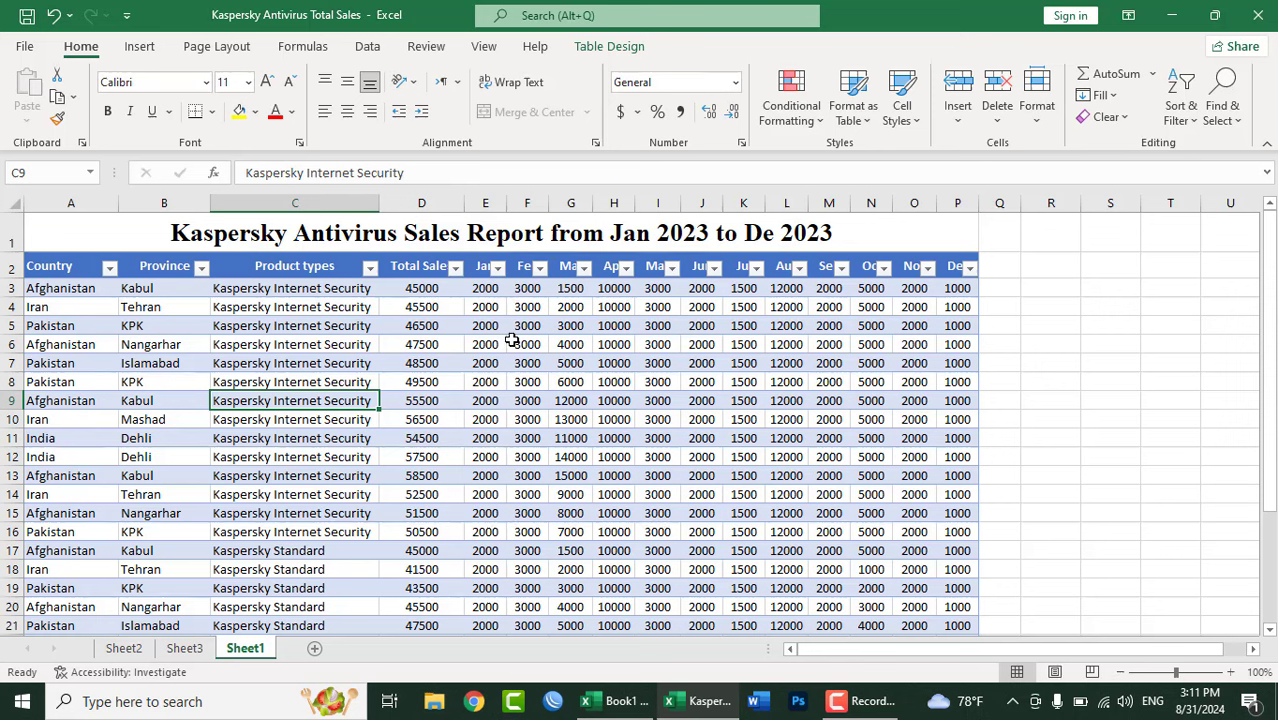
Step: Briefly open and close Sort & Filter, then select the table's header and data rows
click(390, 358)
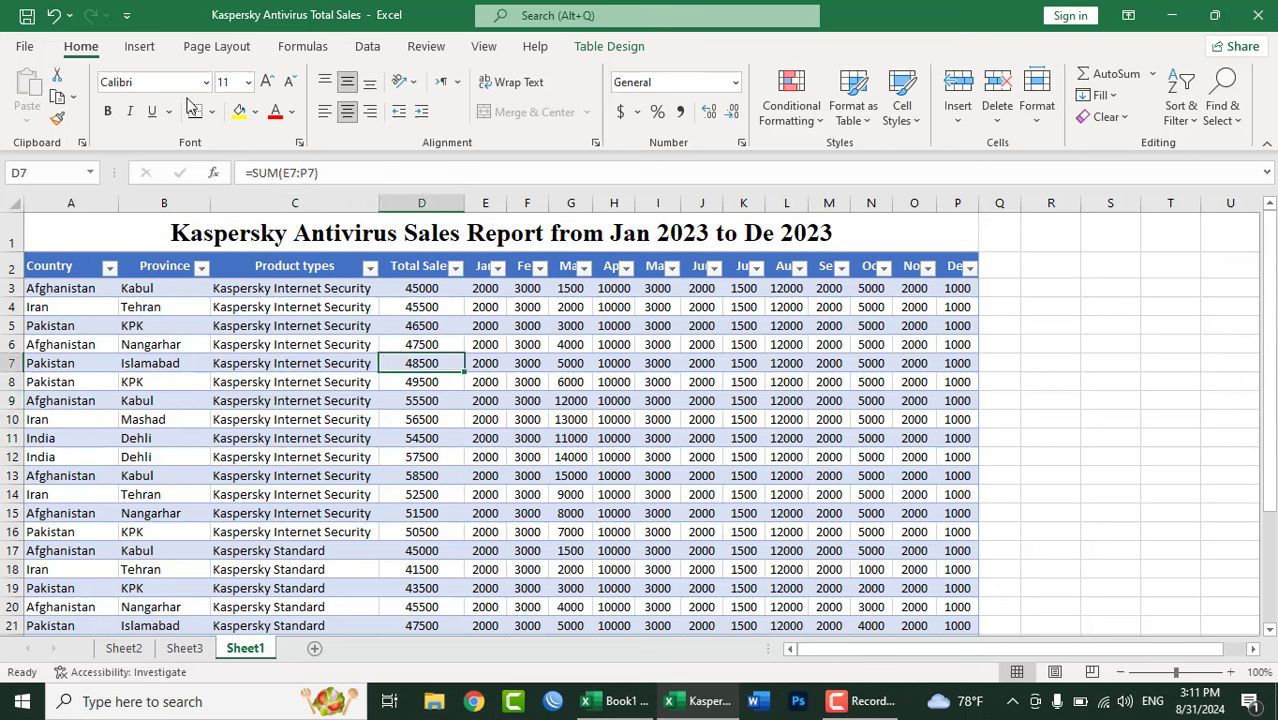
click(1183, 112)
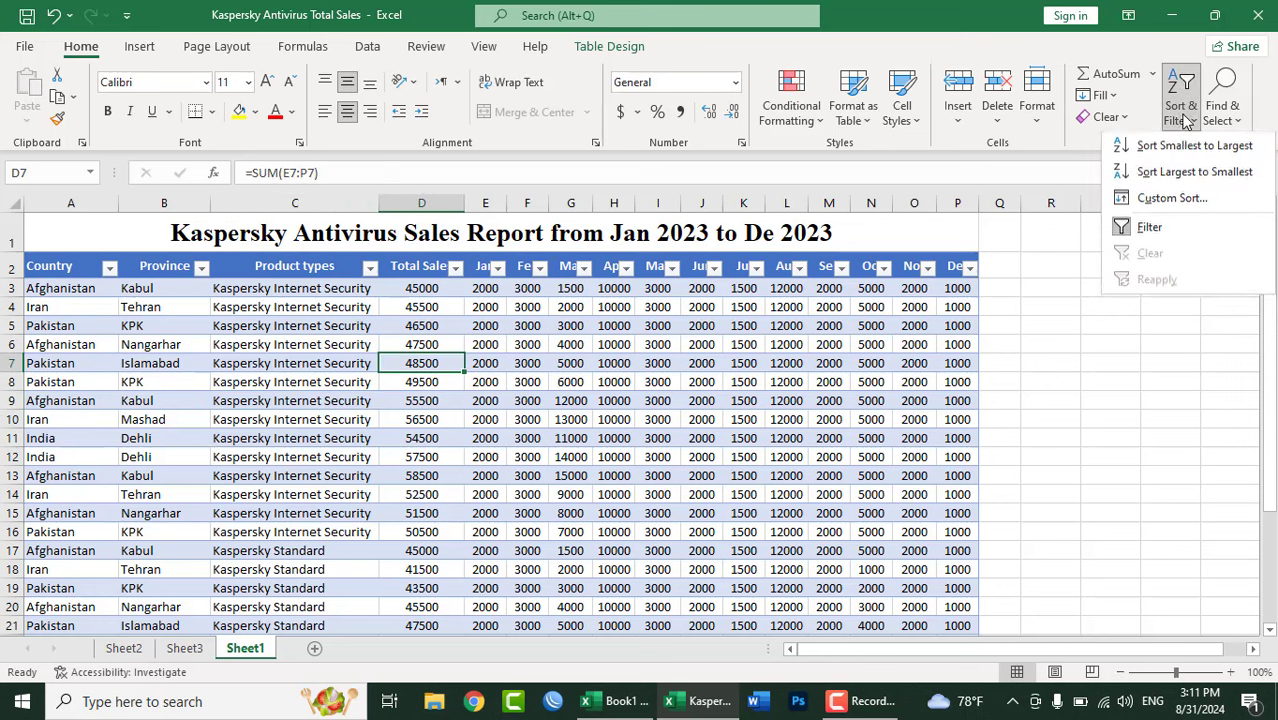
click(635, 412)
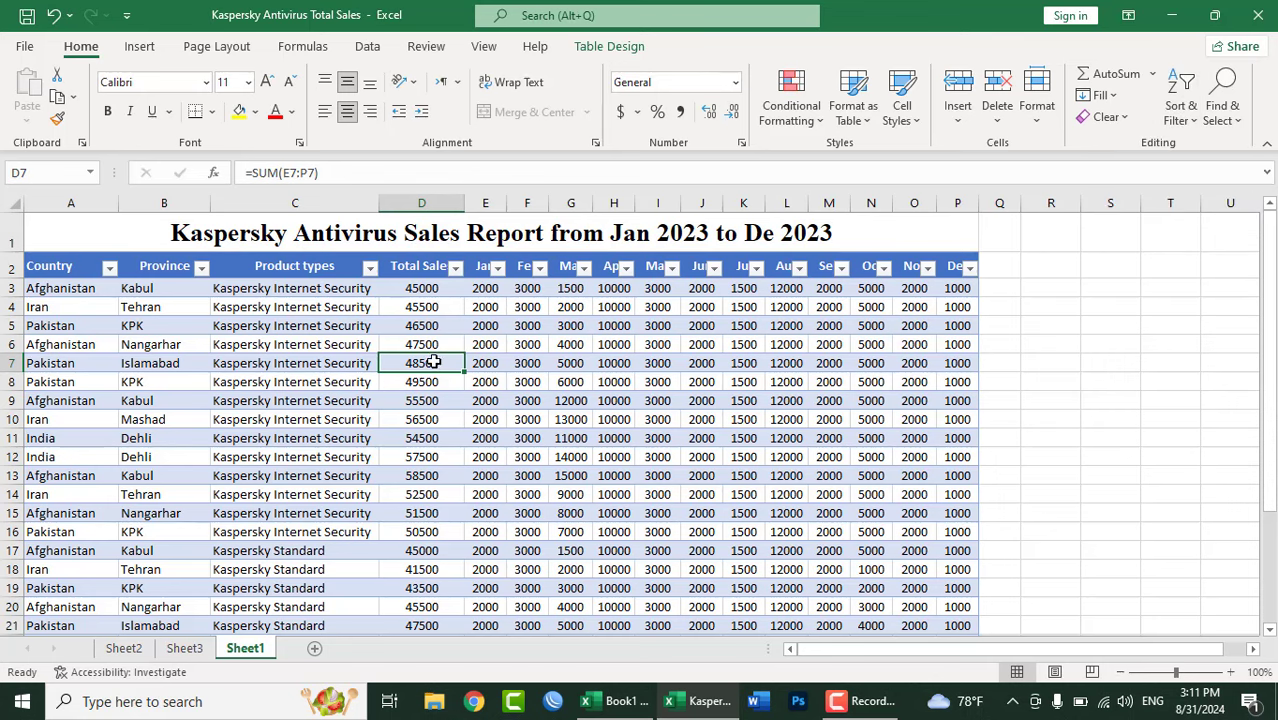
click(435, 327)
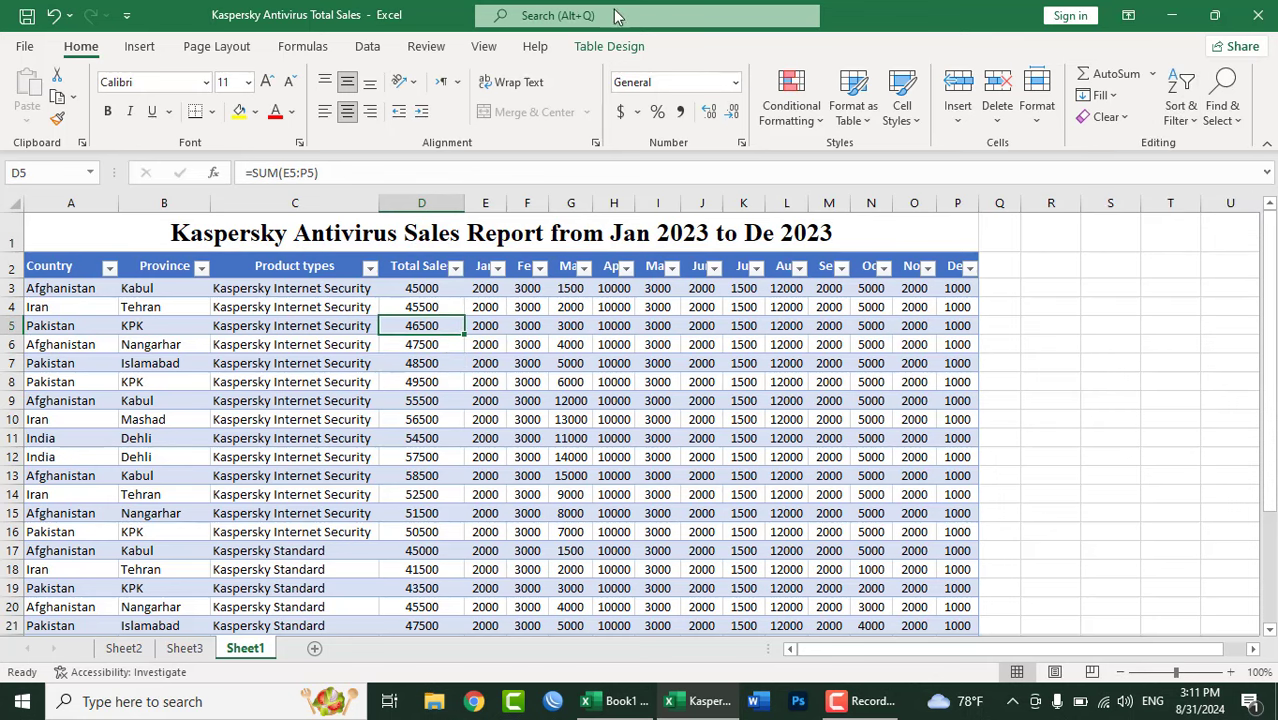
mouse_move(26, 266)
mouse_down()
mouse_move(668, 688)
mouse_move(672, 548)
mouse_up()
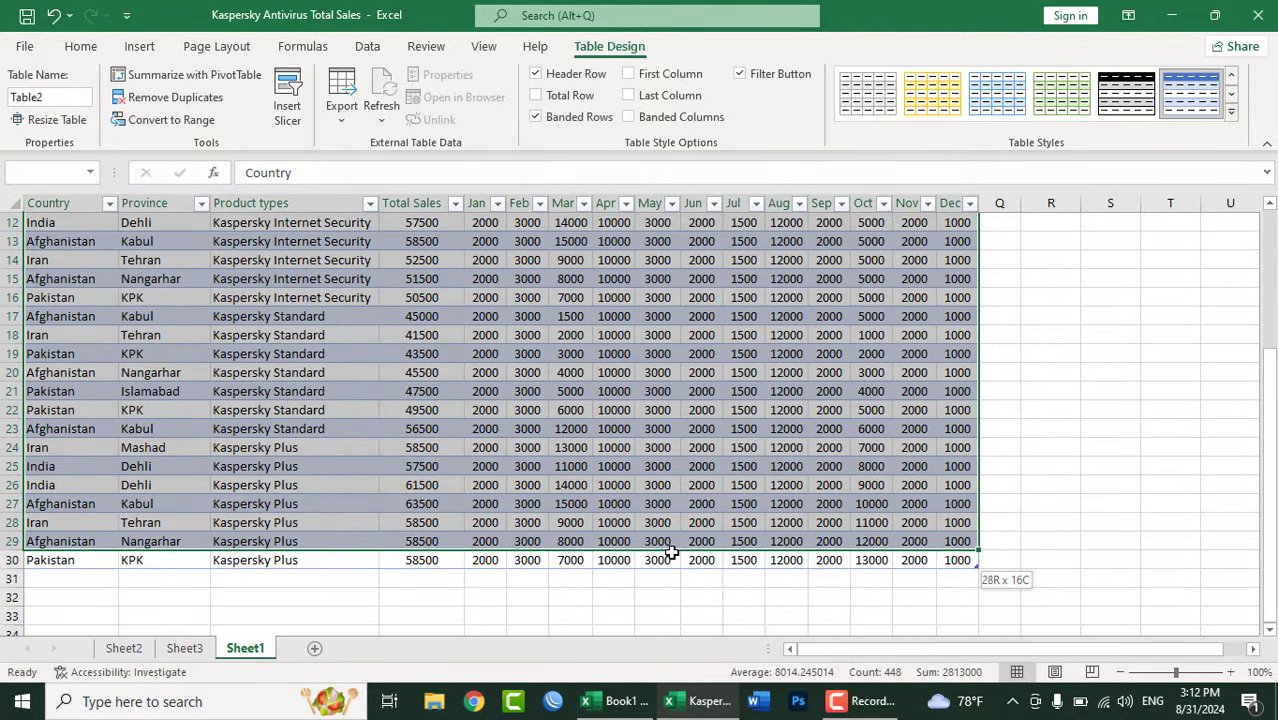
Step: Open the table styles gallery and toggle the Header Row off and back on
click(1231, 111)
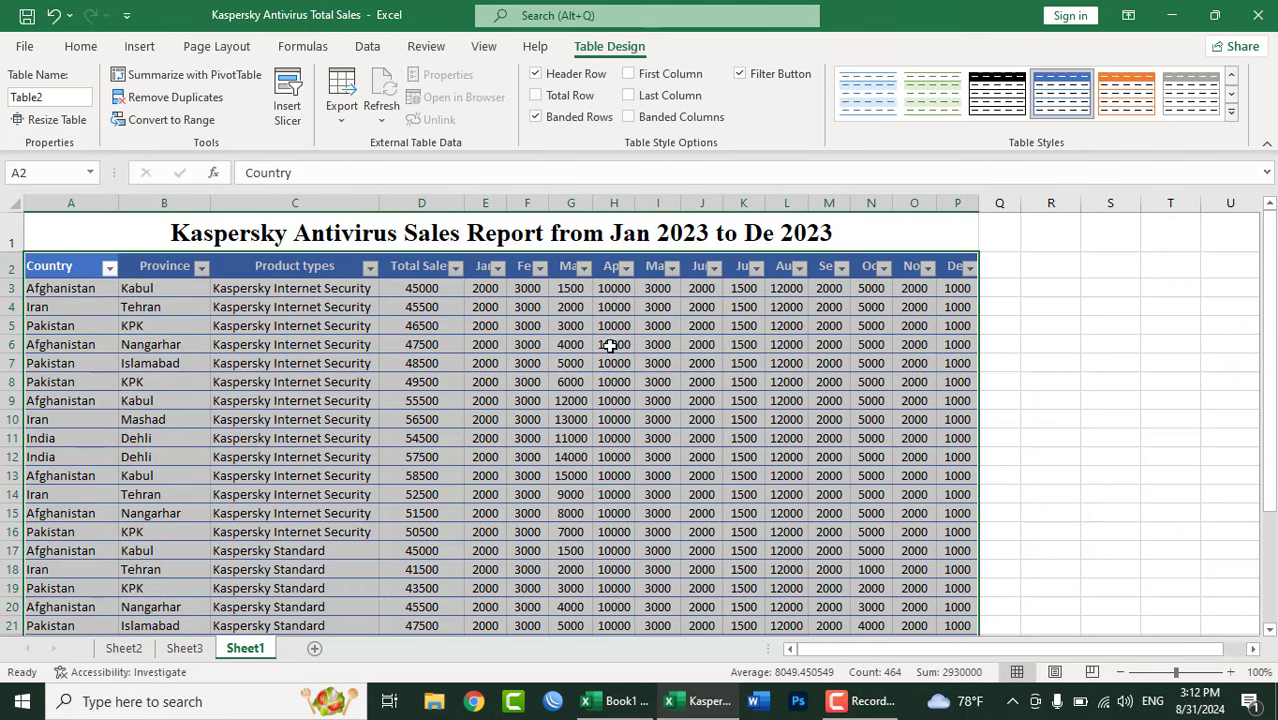
click(567, 84)
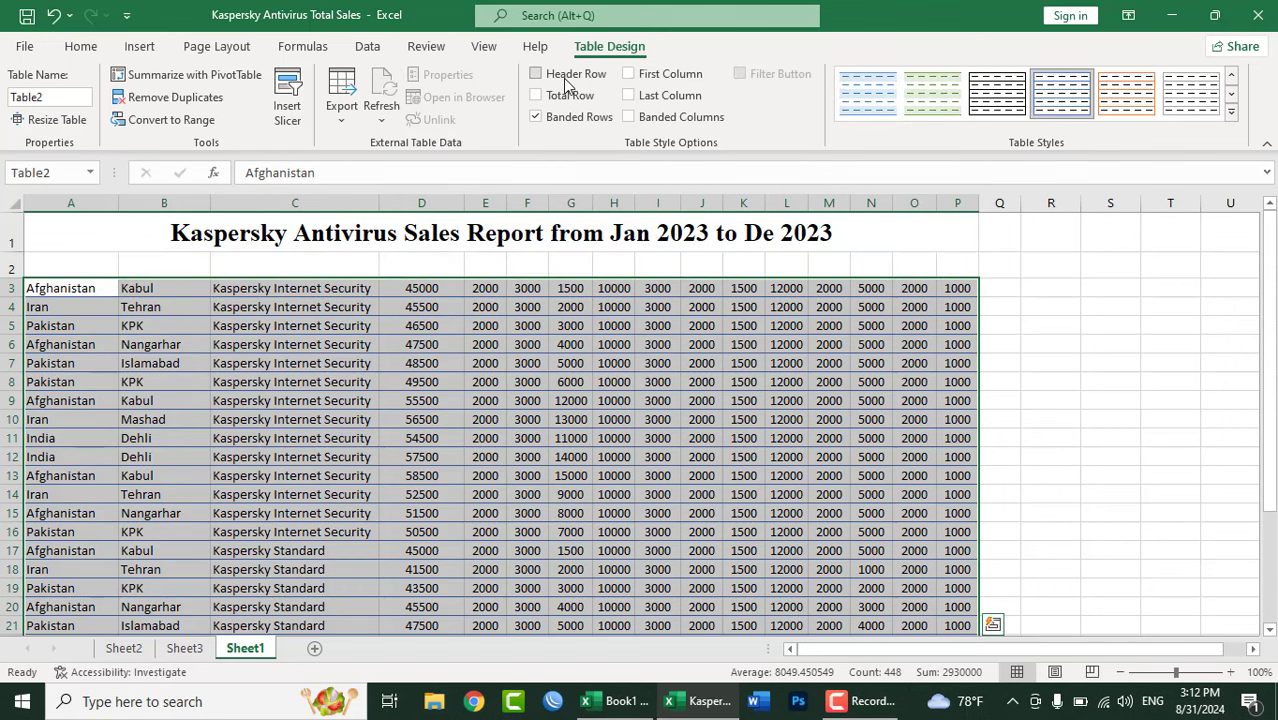
click(567, 84)
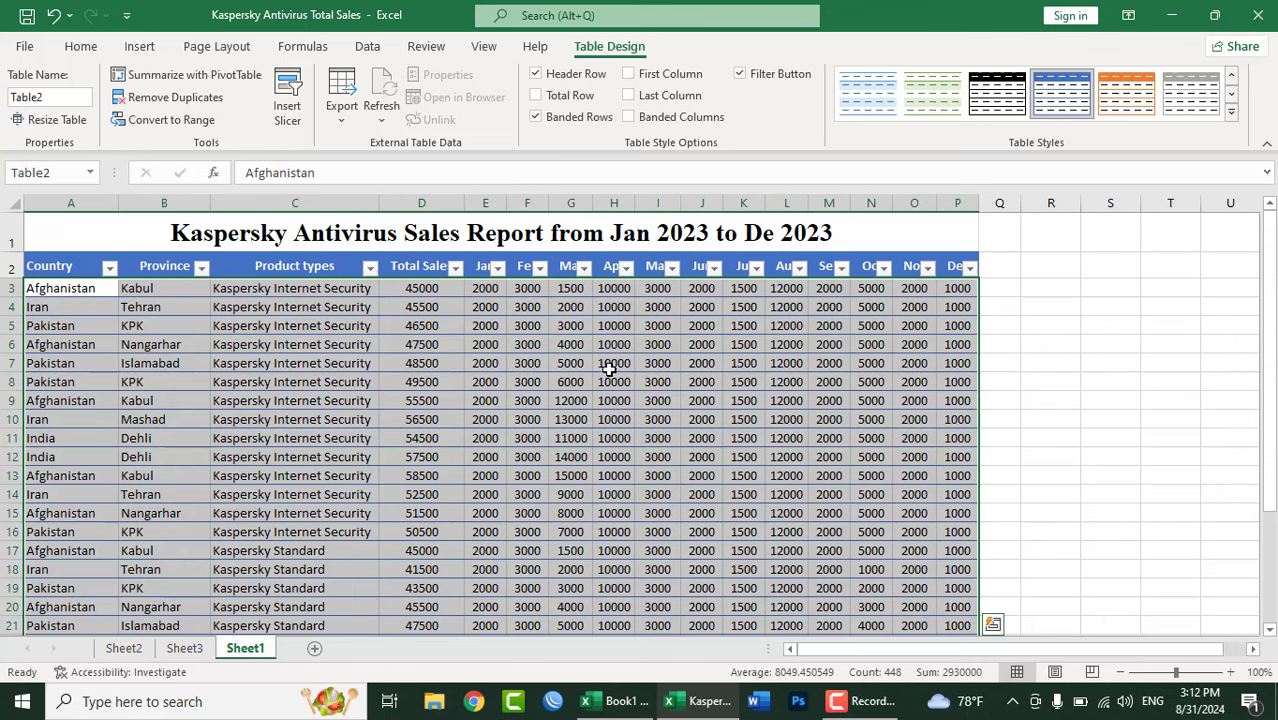
scroll(642, 451, down, 1)
scroll(640, 455, down, 2)
scroll(640, 455, down, 2)
scroll(640, 450, up, 2)
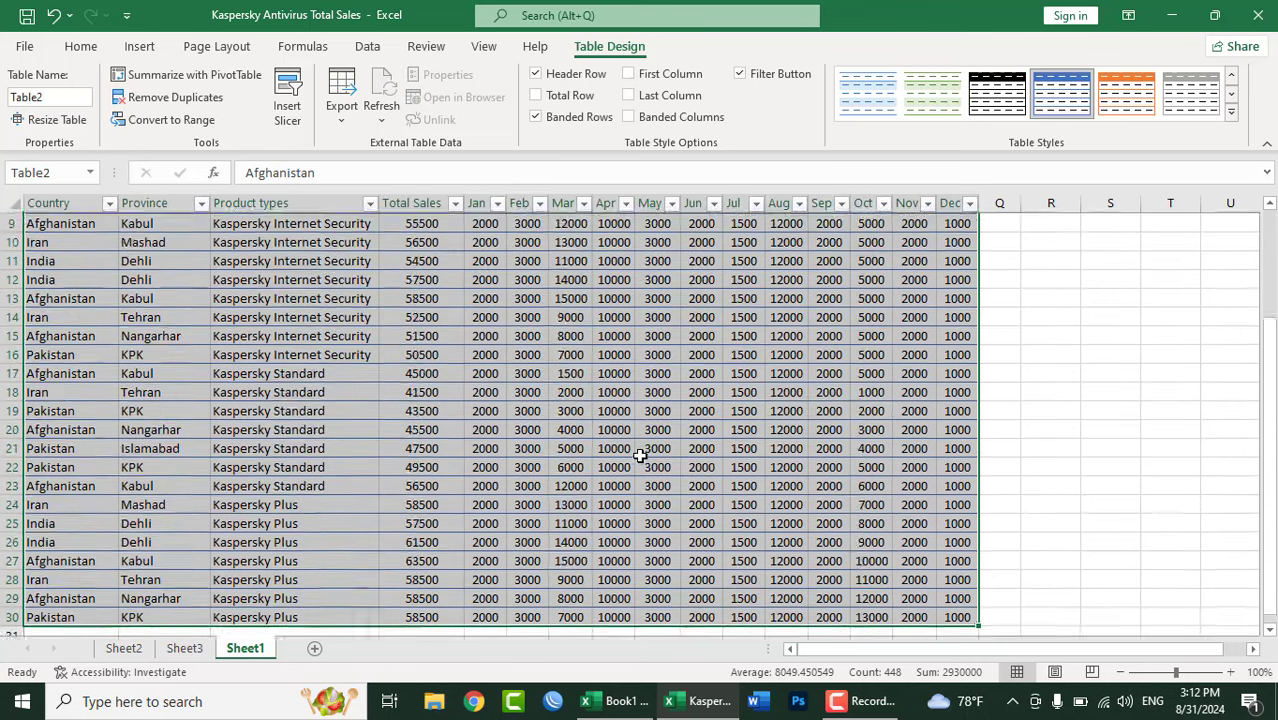
scroll(640, 450, up, 3)
Step: Add a Total Row and apply a medium blue table style
click(560, 98)
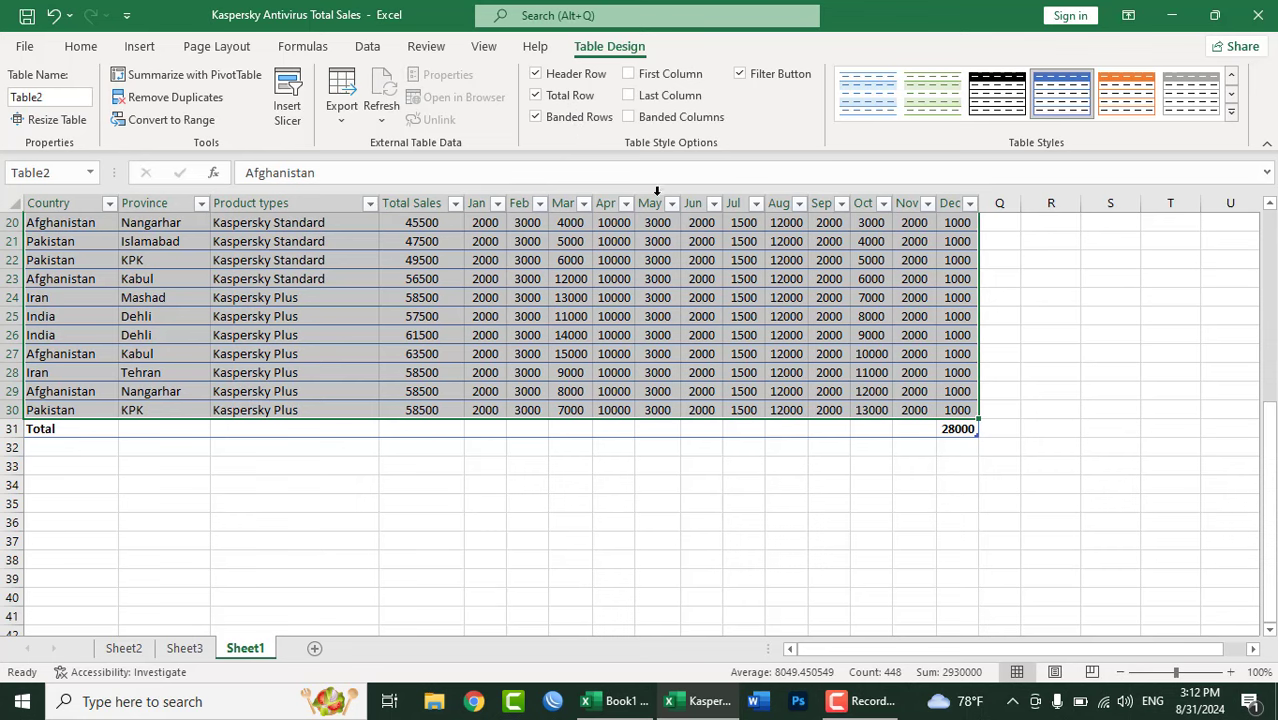
scroll(456, 343, up, 4)
scroll(353, 323, up, 3)
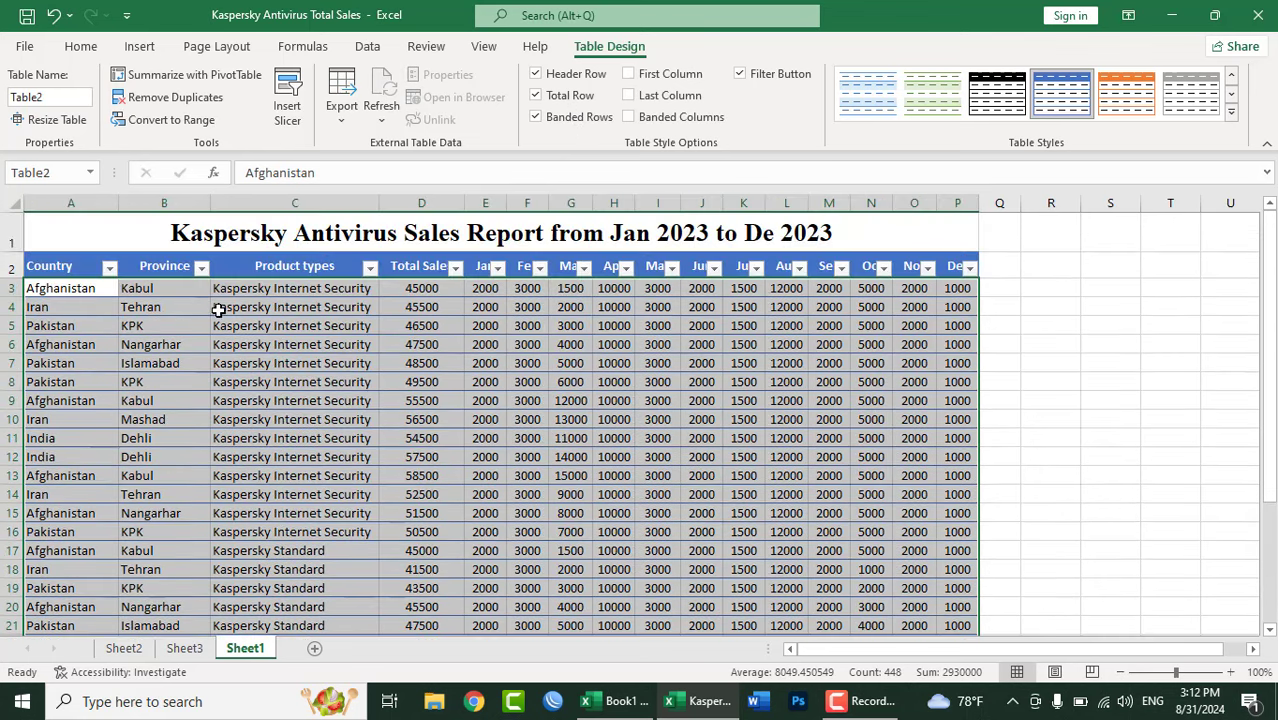
click(1231, 111)
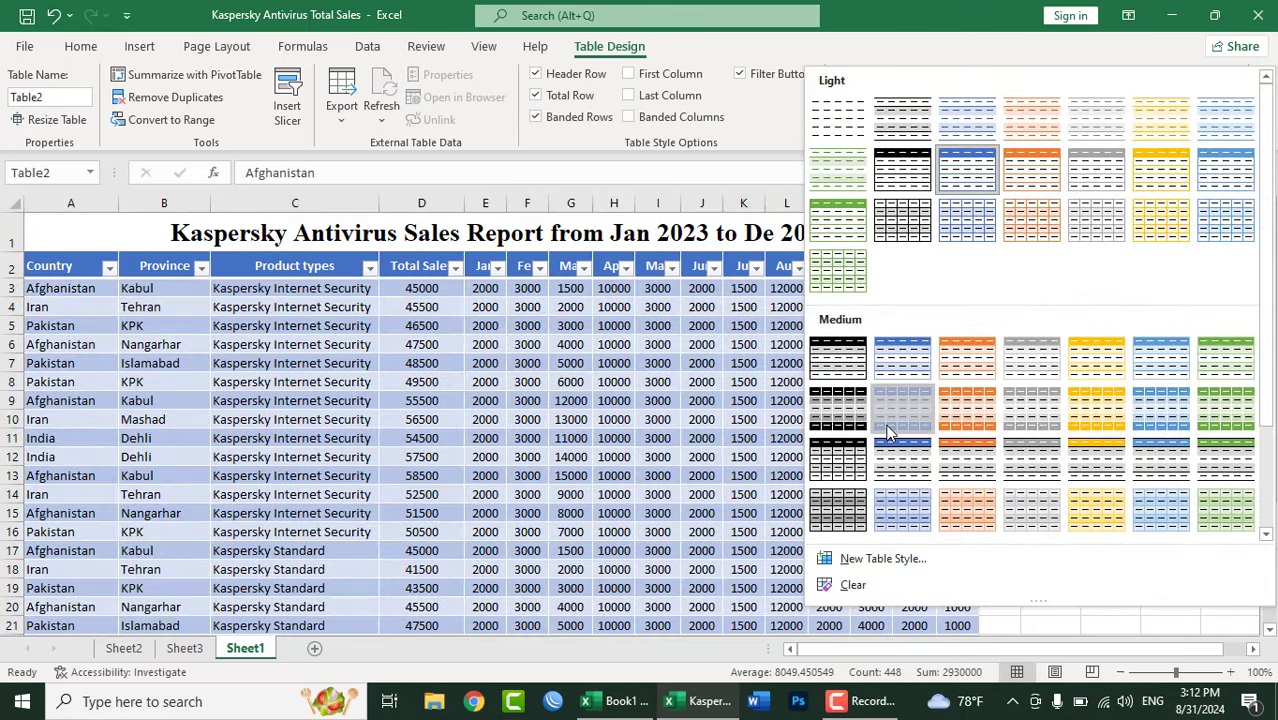
click(889, 428)
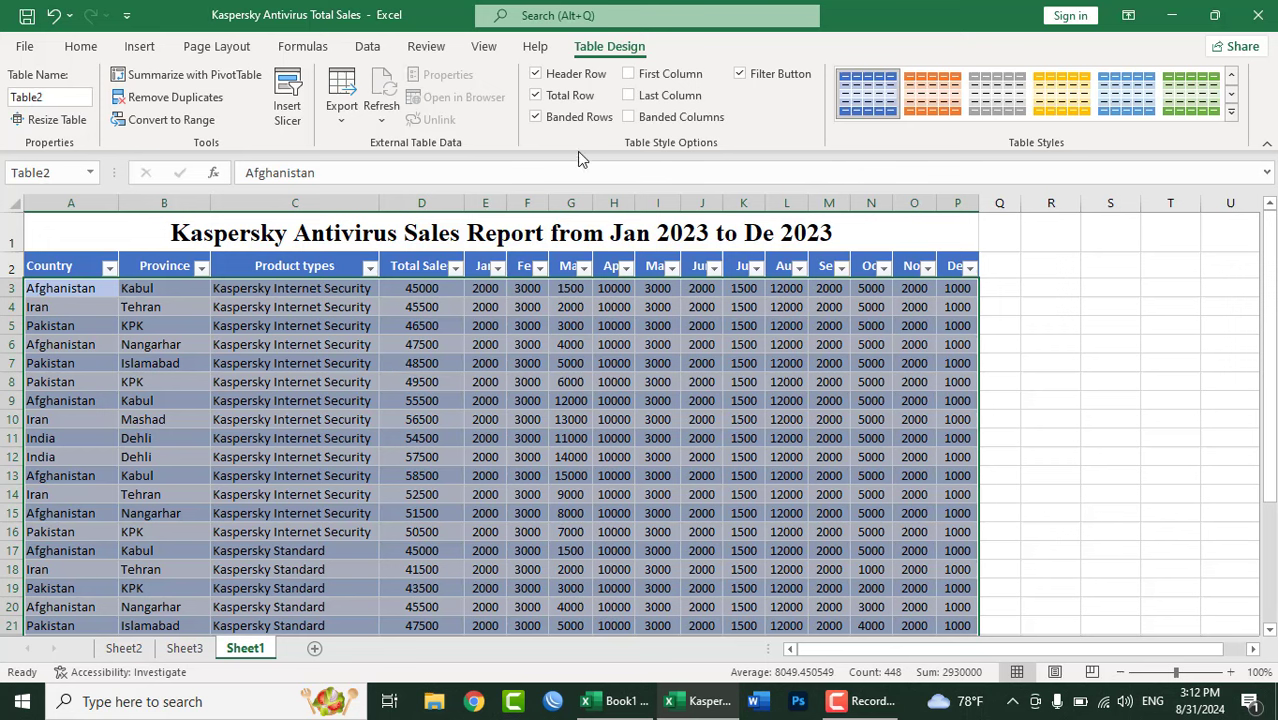
Step: Turn on First Column, Last Column and Banded Columns, keeping Banded Rows and filter buttons on
click(563, 124)
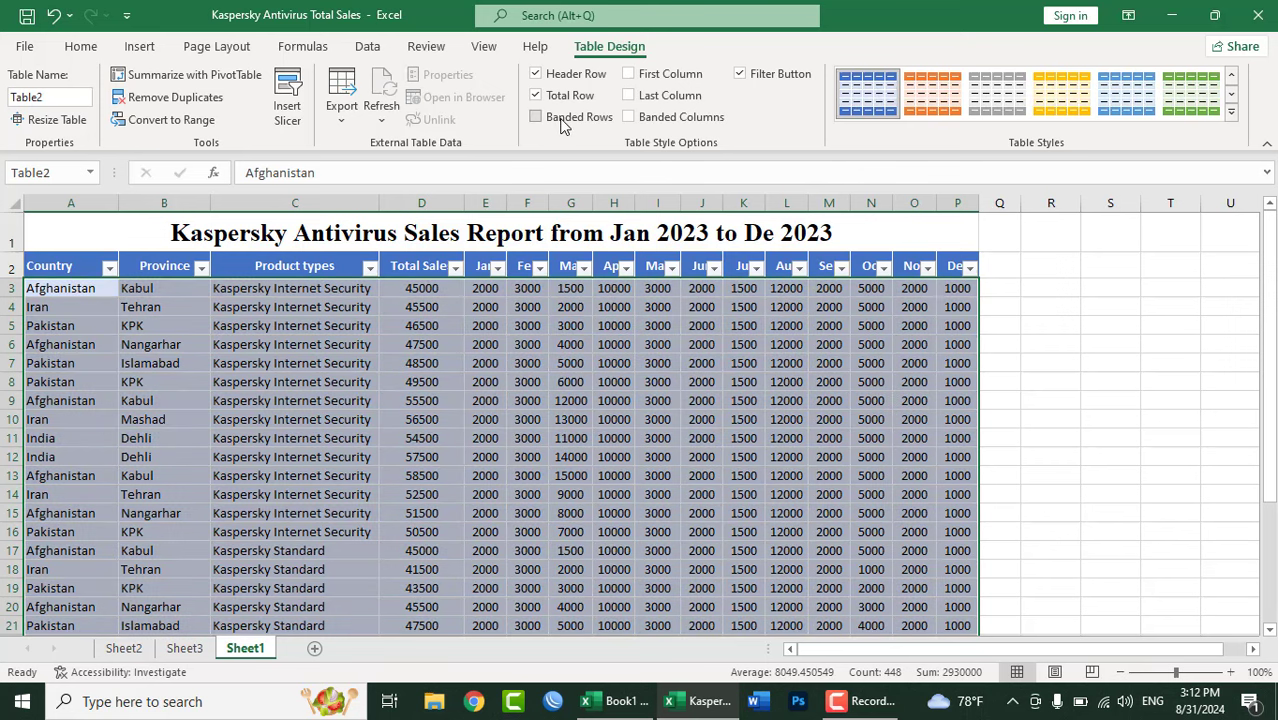
click(563, 121)
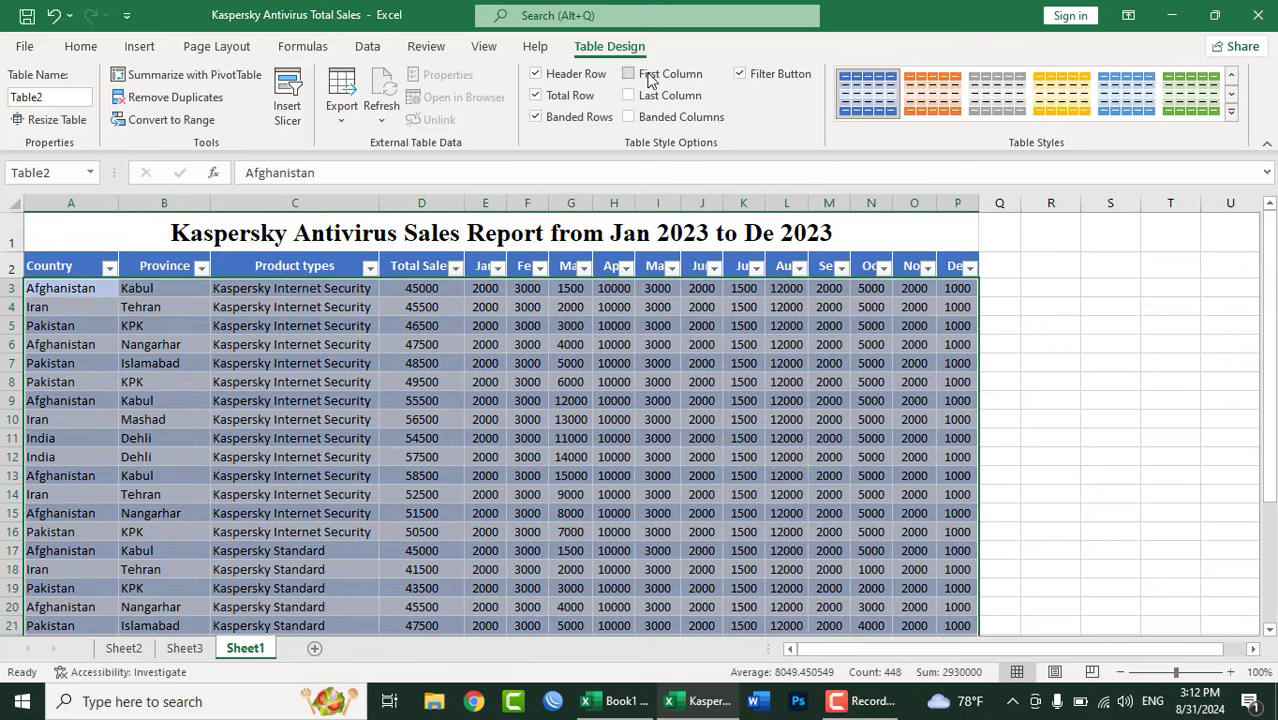
click(650, 80)
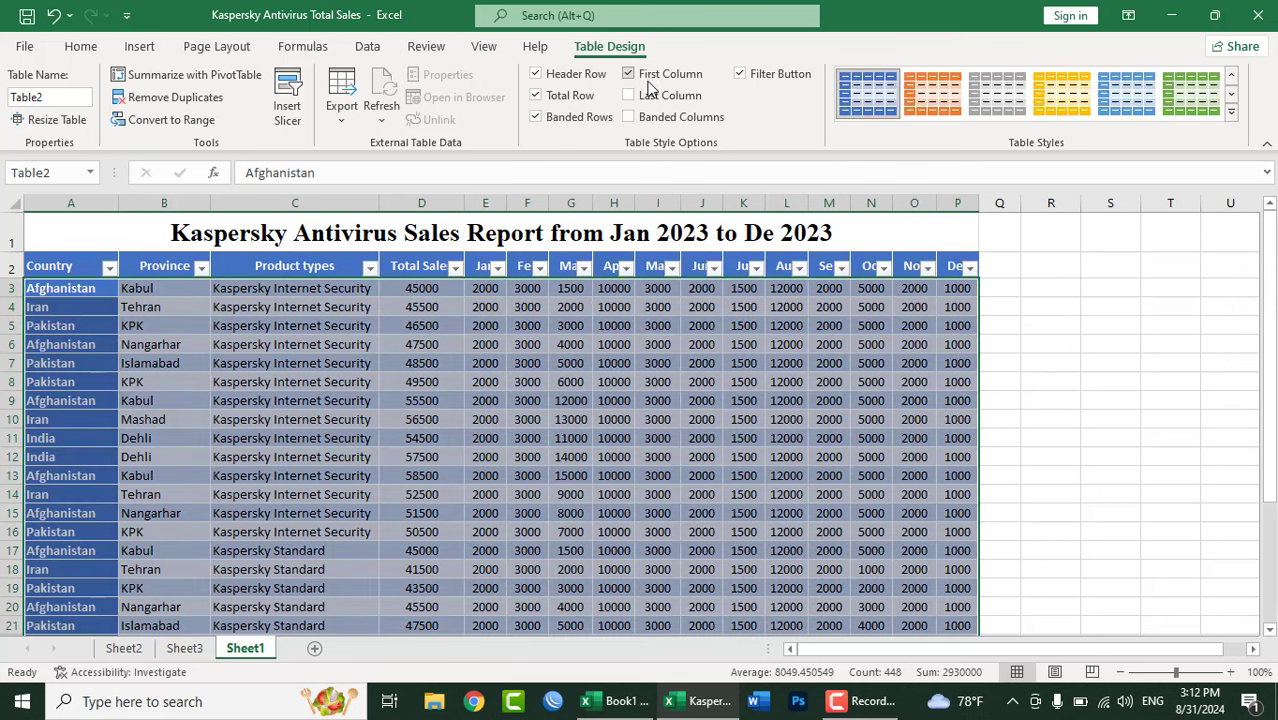
click(651, 95)
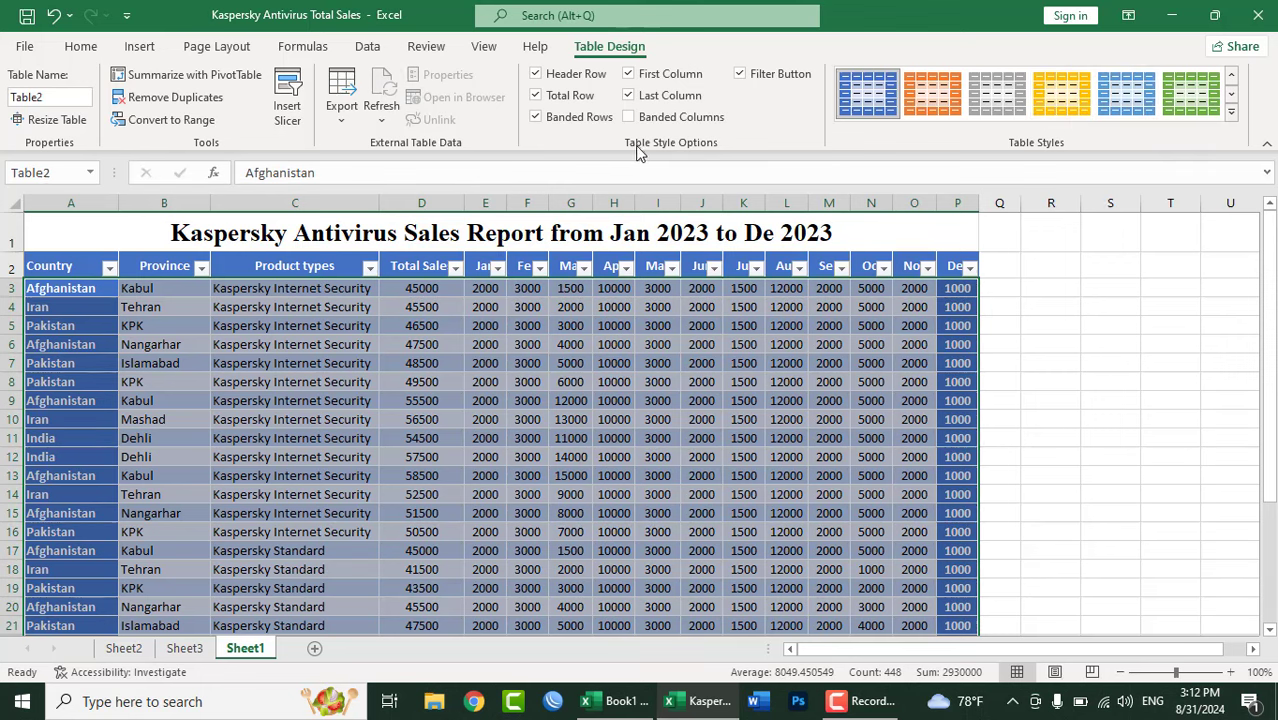
click(644, 124)
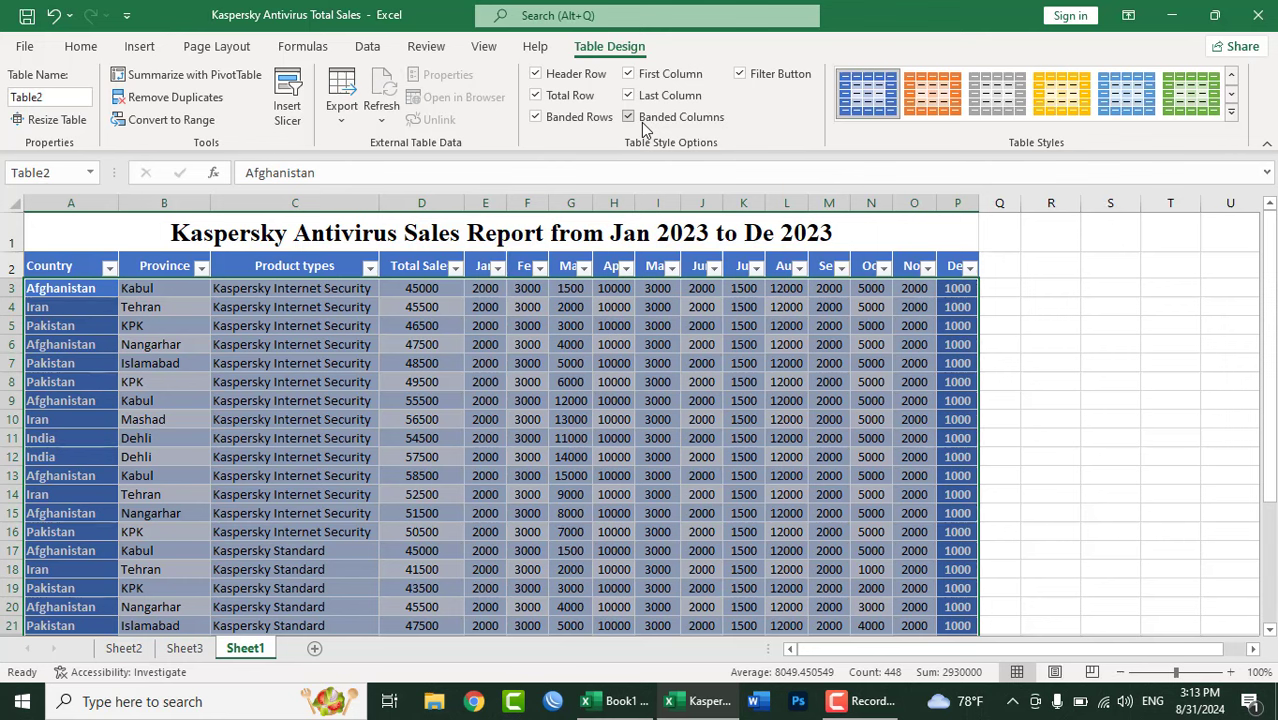
click(741, 75)
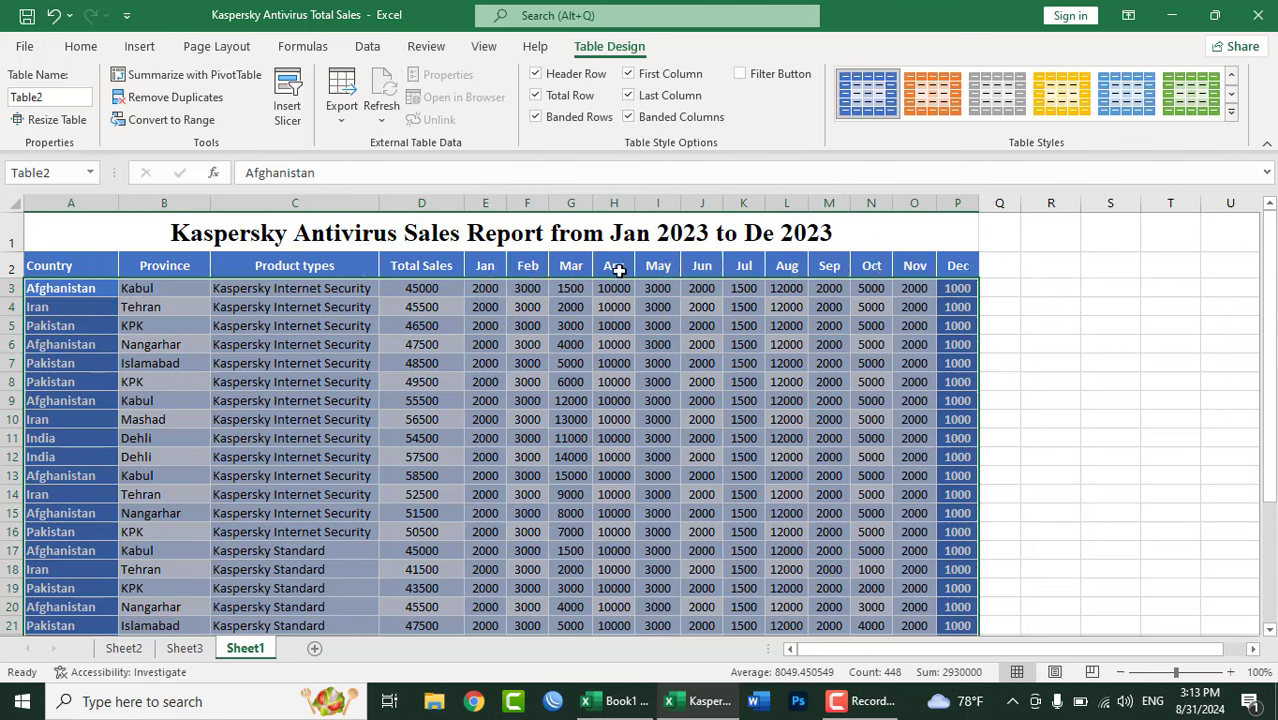
click(758, 80)
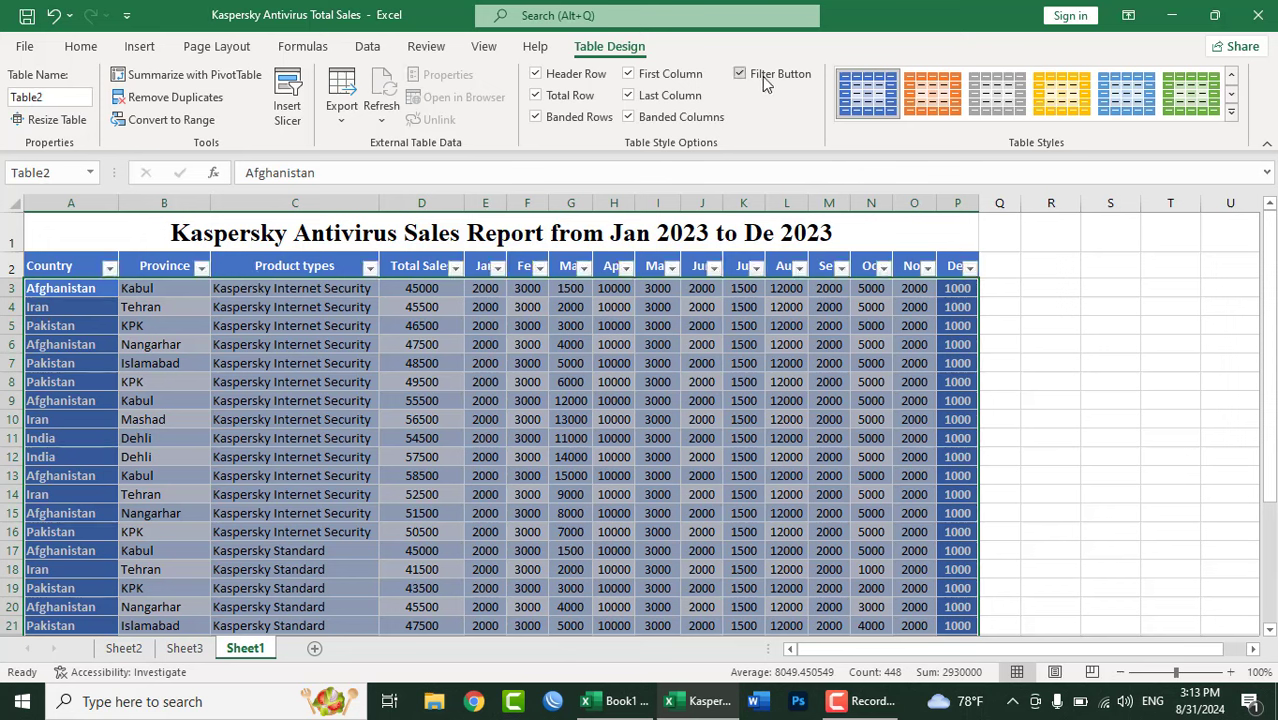
click(588, 388)
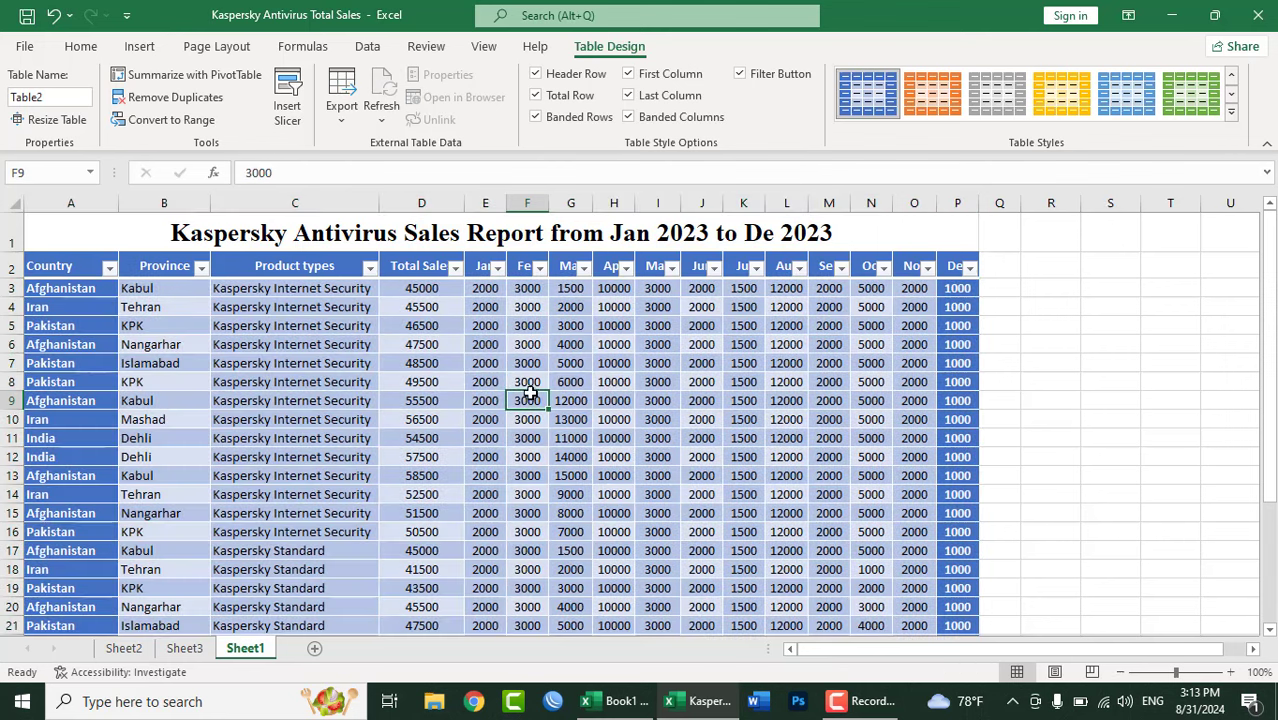
click(377, 348)
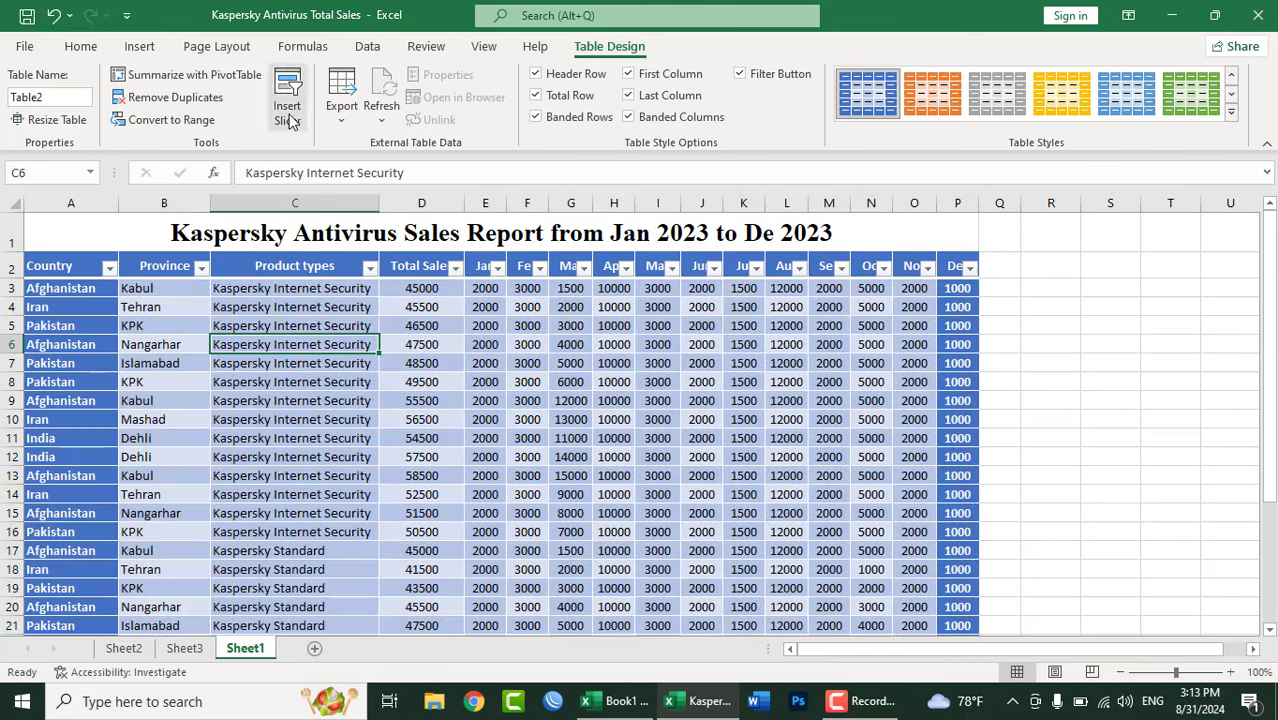
Step: Insert a Country slicer for the table and place it beside the table near column R
click(290, 88)
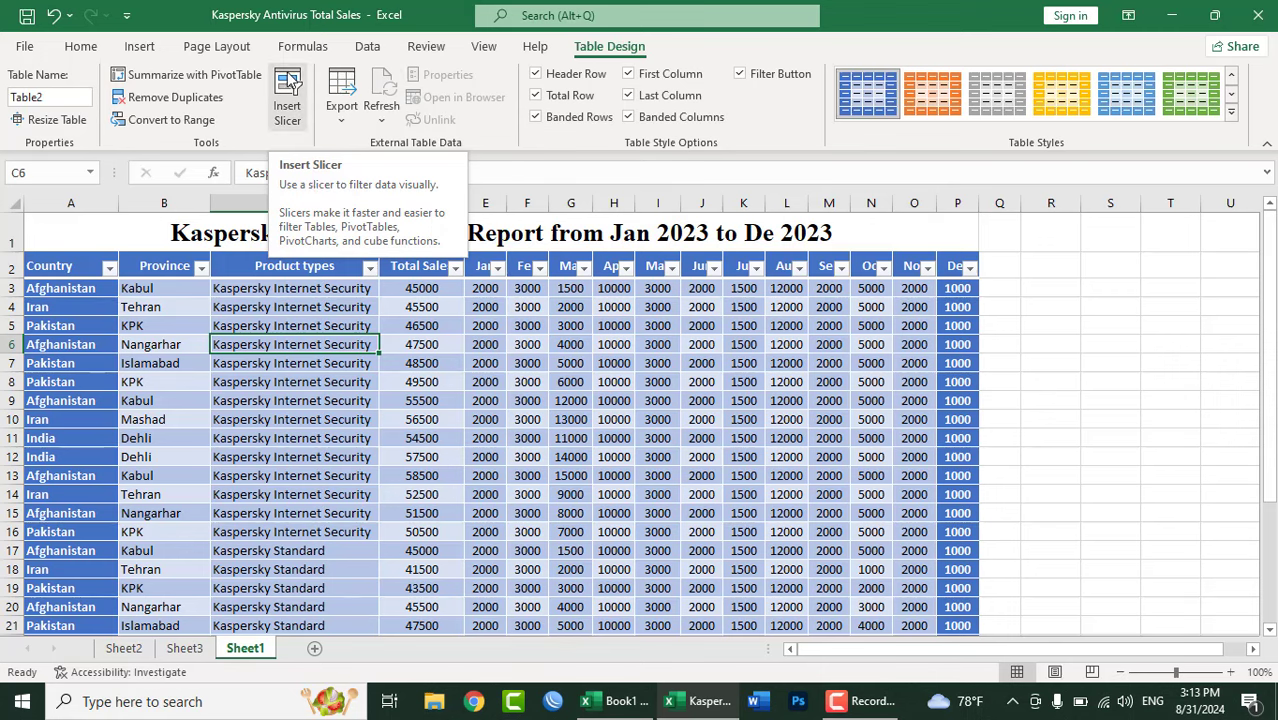
click(290, 88)
drag(613, 185, 1146, 123)
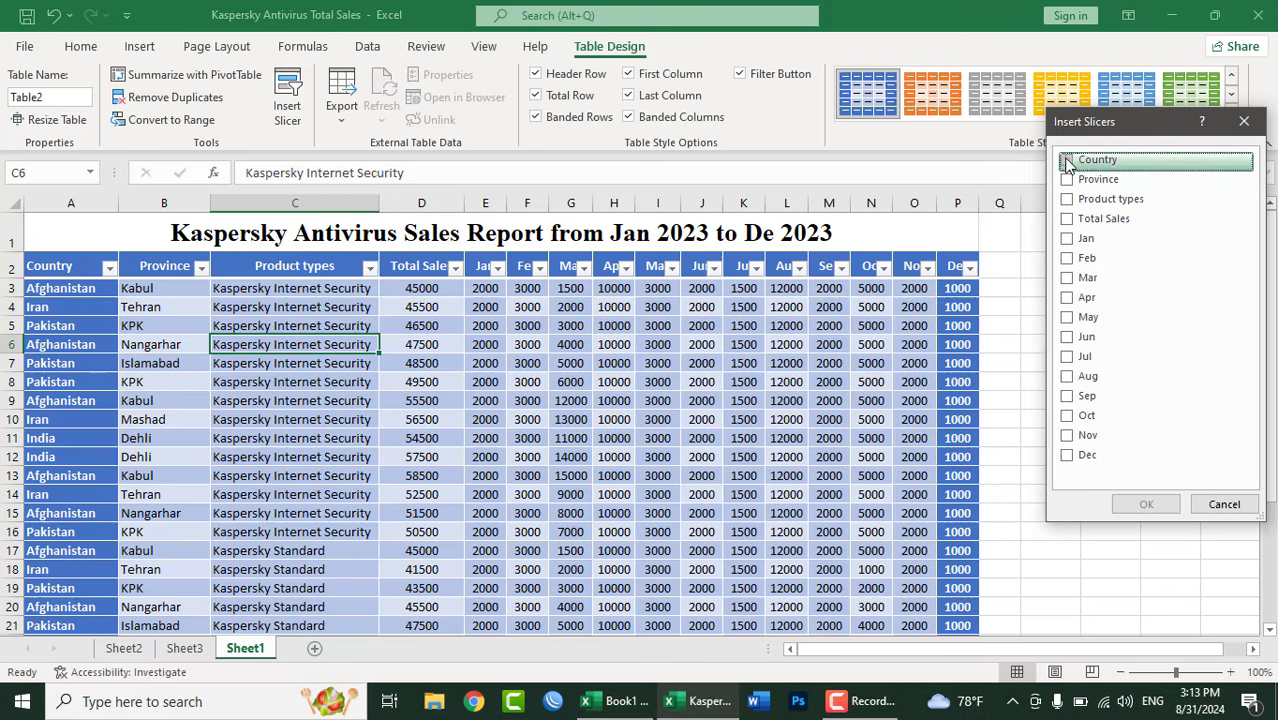
click(1067, 161)
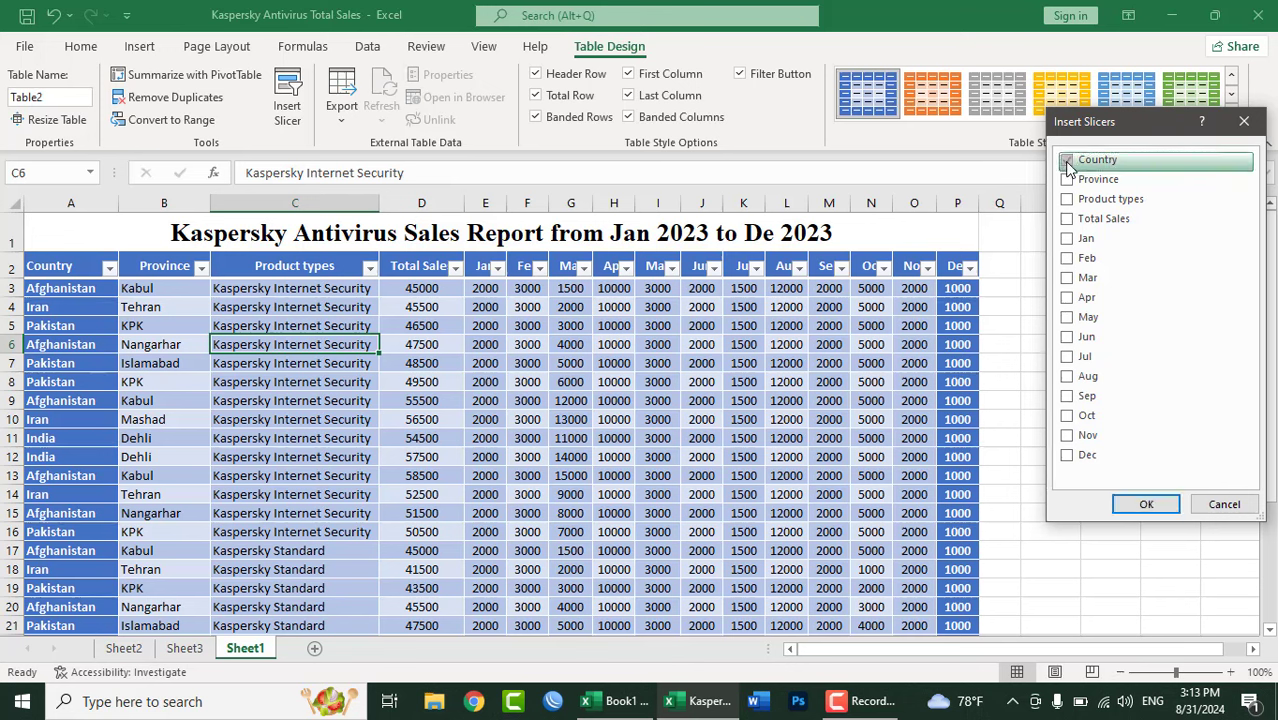
click(1146, 505)
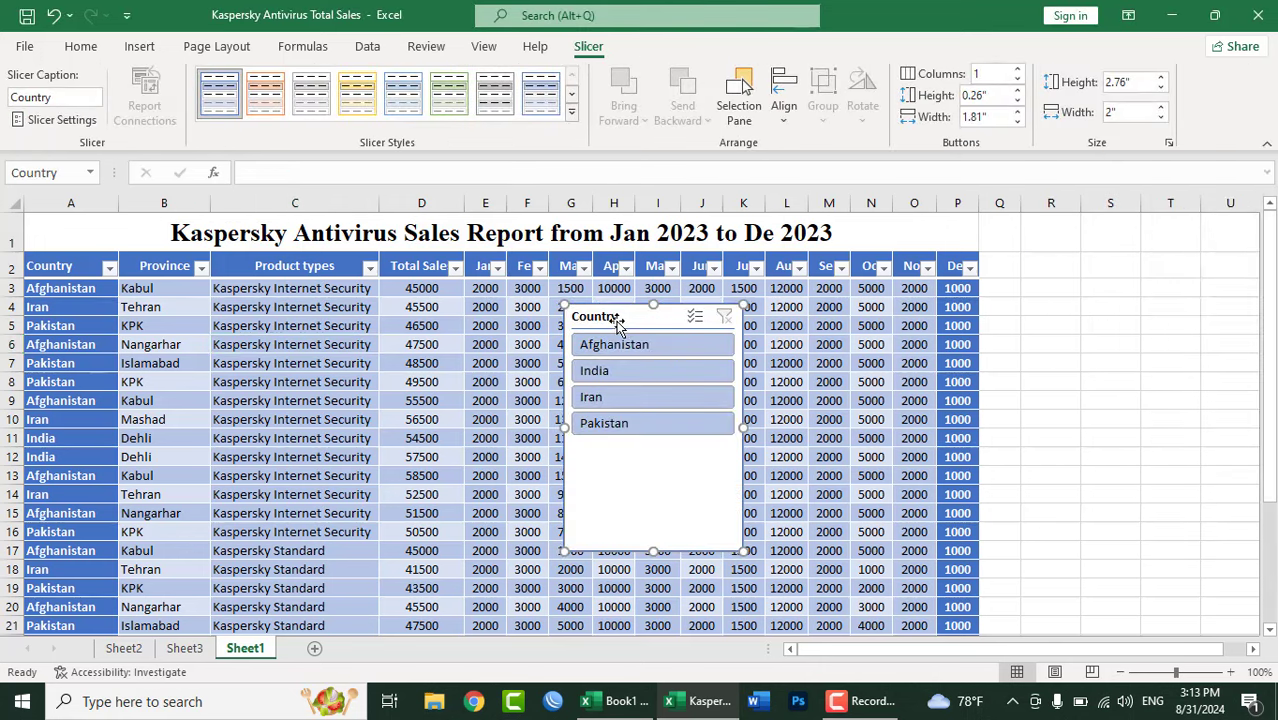
drag(617, 322, 1076, 272)
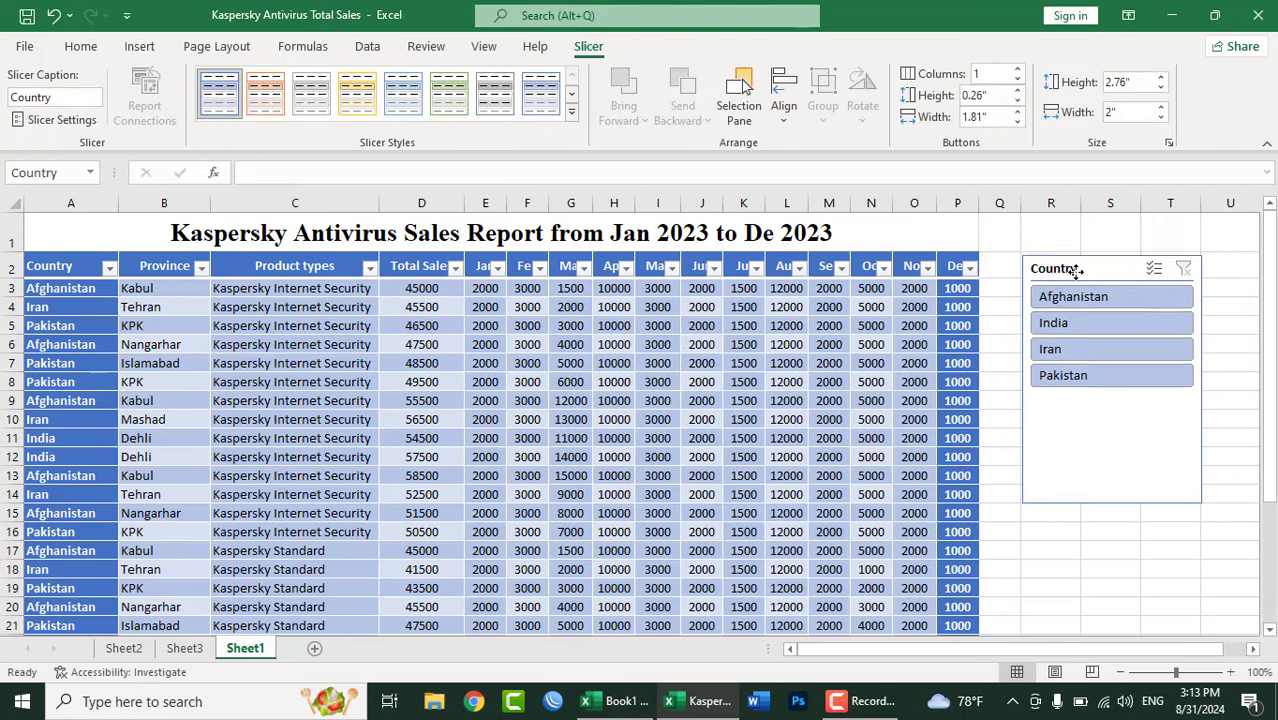
Step: Filter the slicer to Afghanistan, India, Iran and Pakistan in turn, then clear the filter
click(1071, 299)
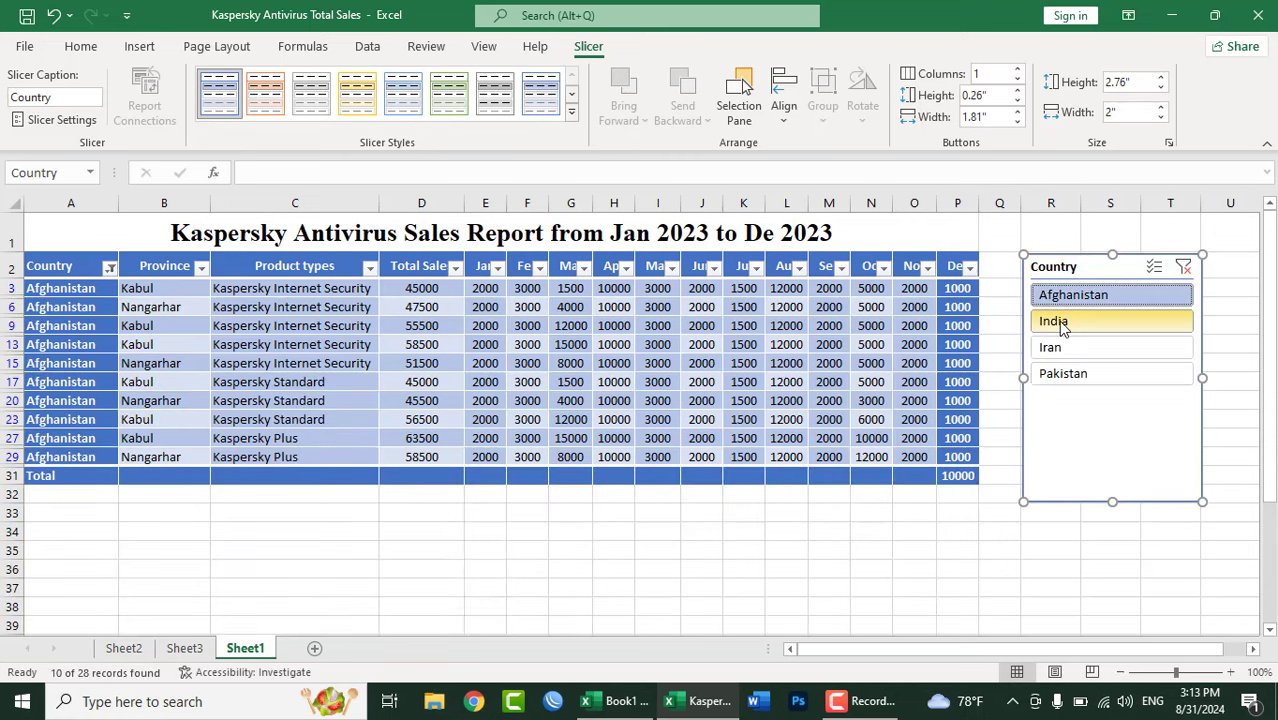
click(1063, 325)
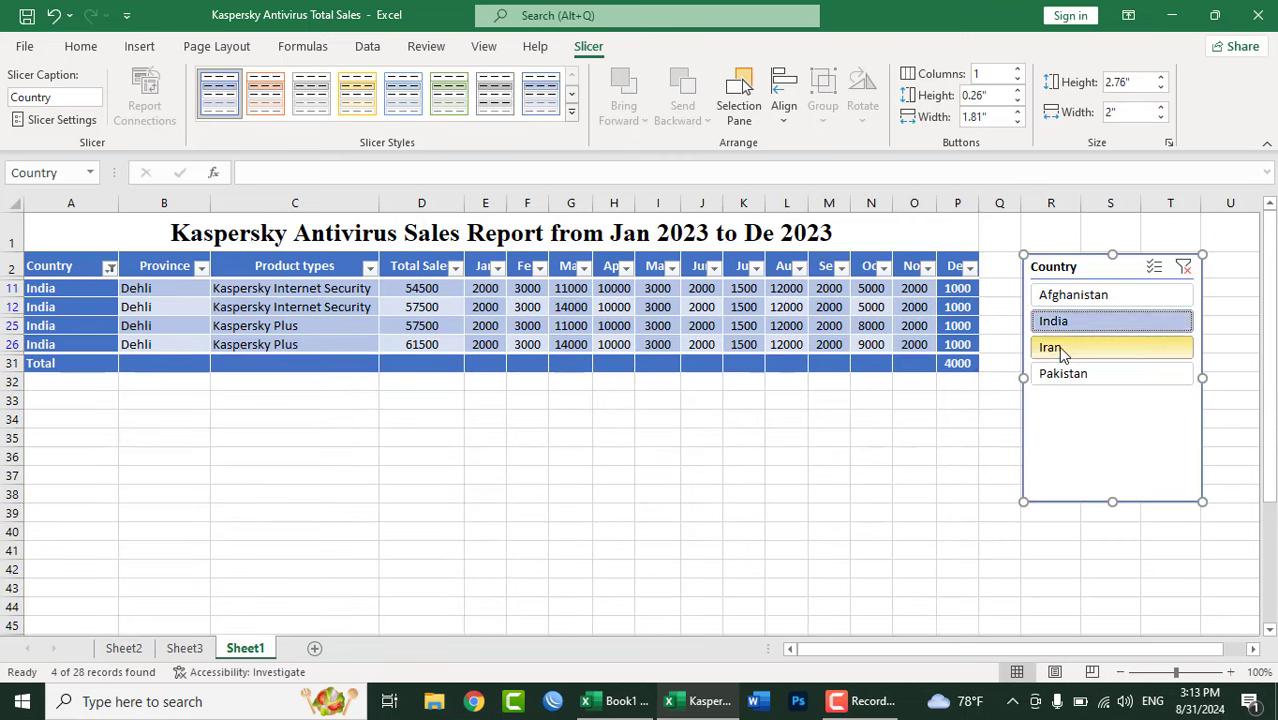
click(1058, 350)
click(1062, 380)
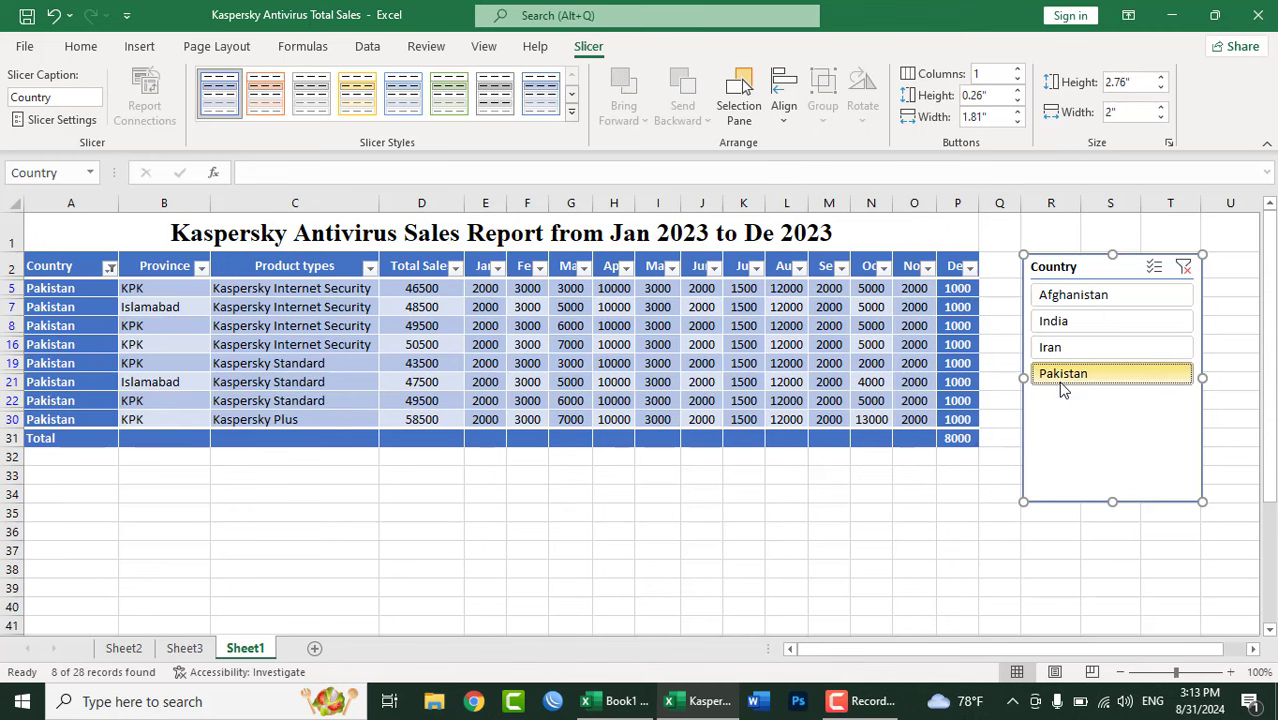
click(1184, 270)
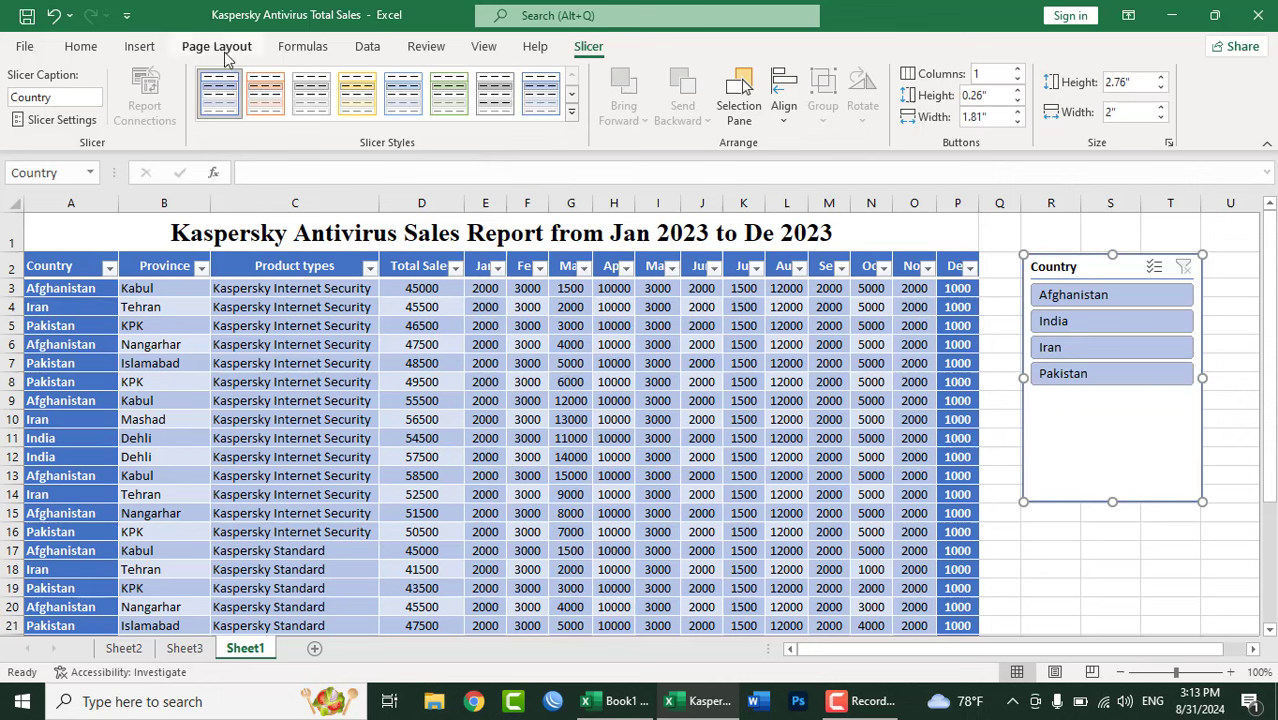
Step: Insert a Product types slicer and move it beside the table
click(414, 326)
click(610, 47)
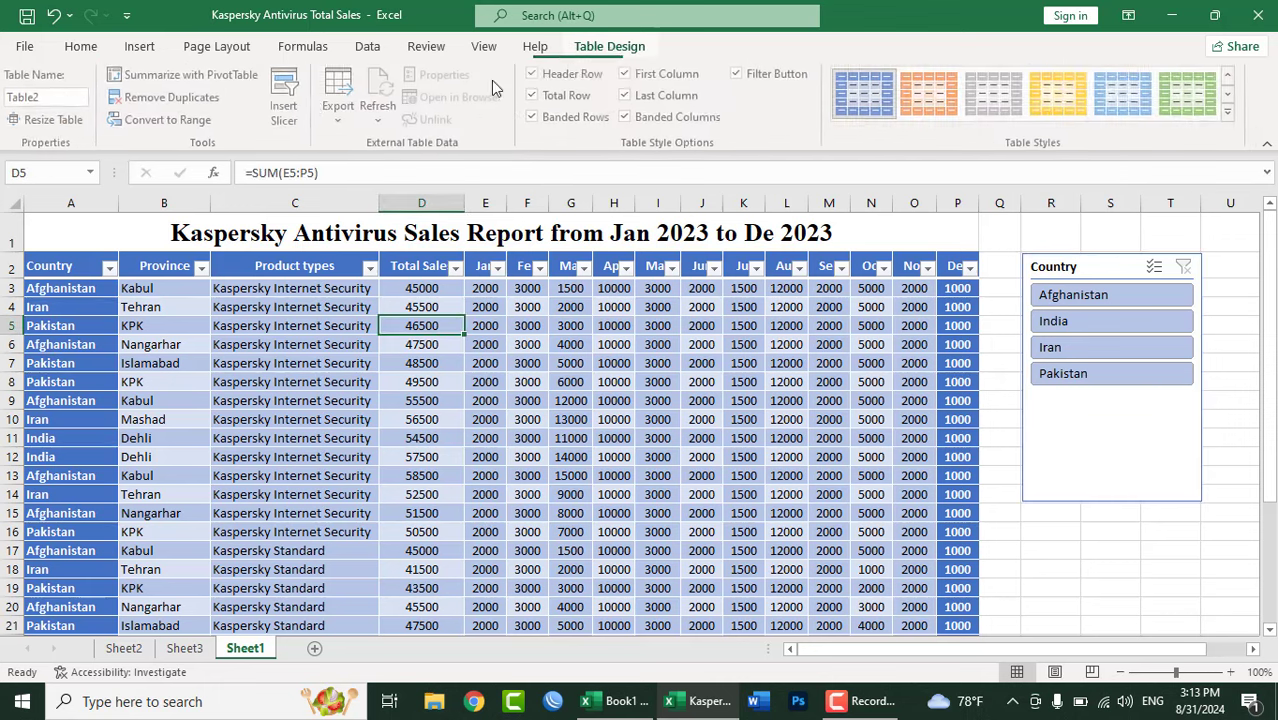
click(290, 98)
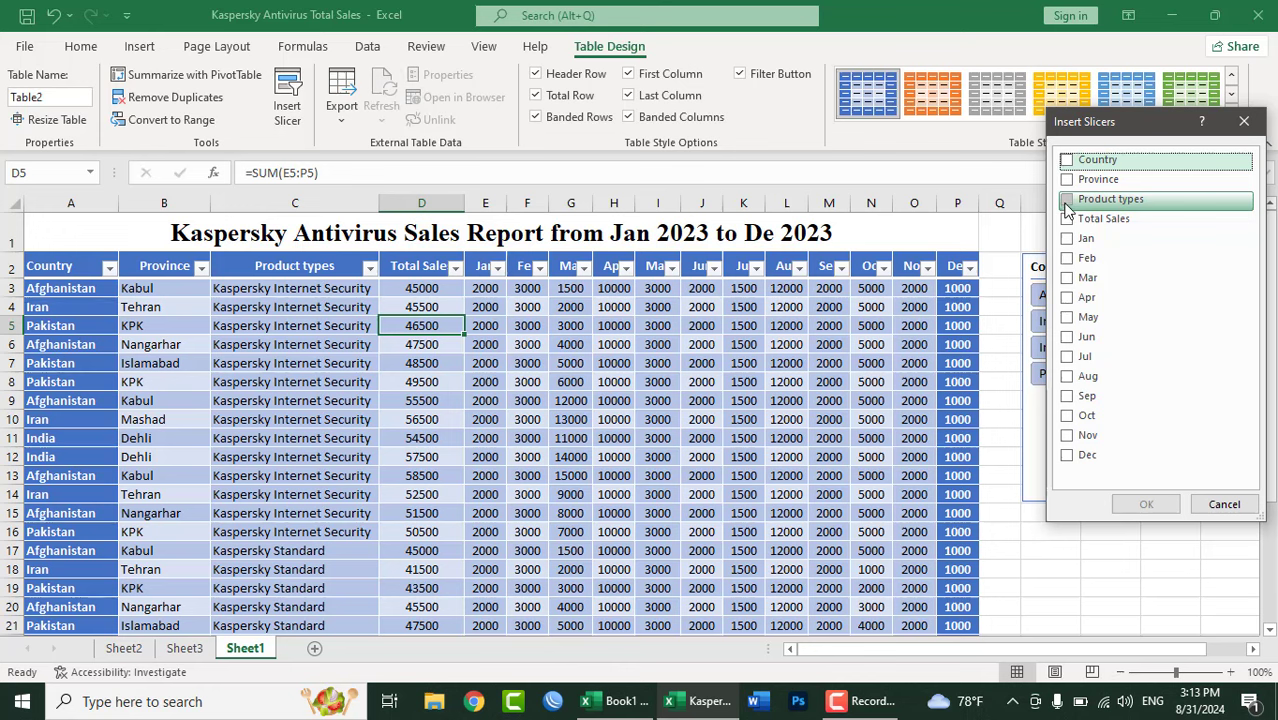
click(1066, 200)
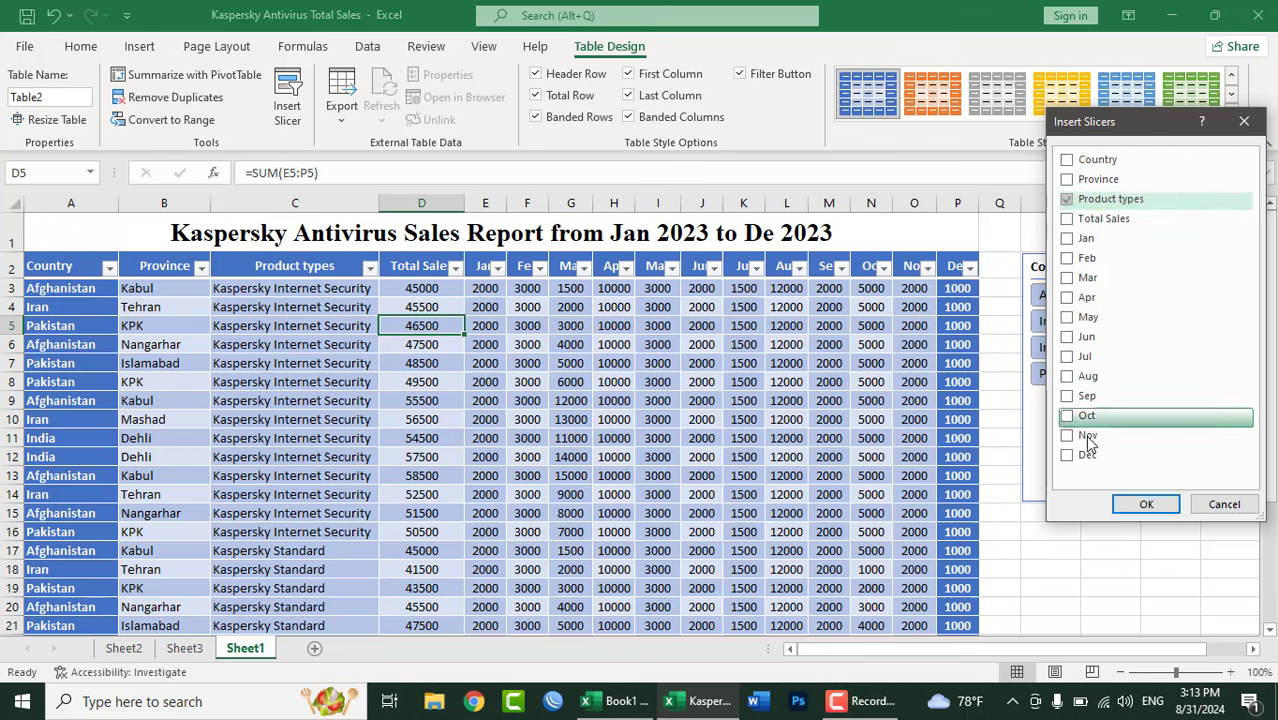
click(1144, 504)
drag(633, 318, 1093, 344)
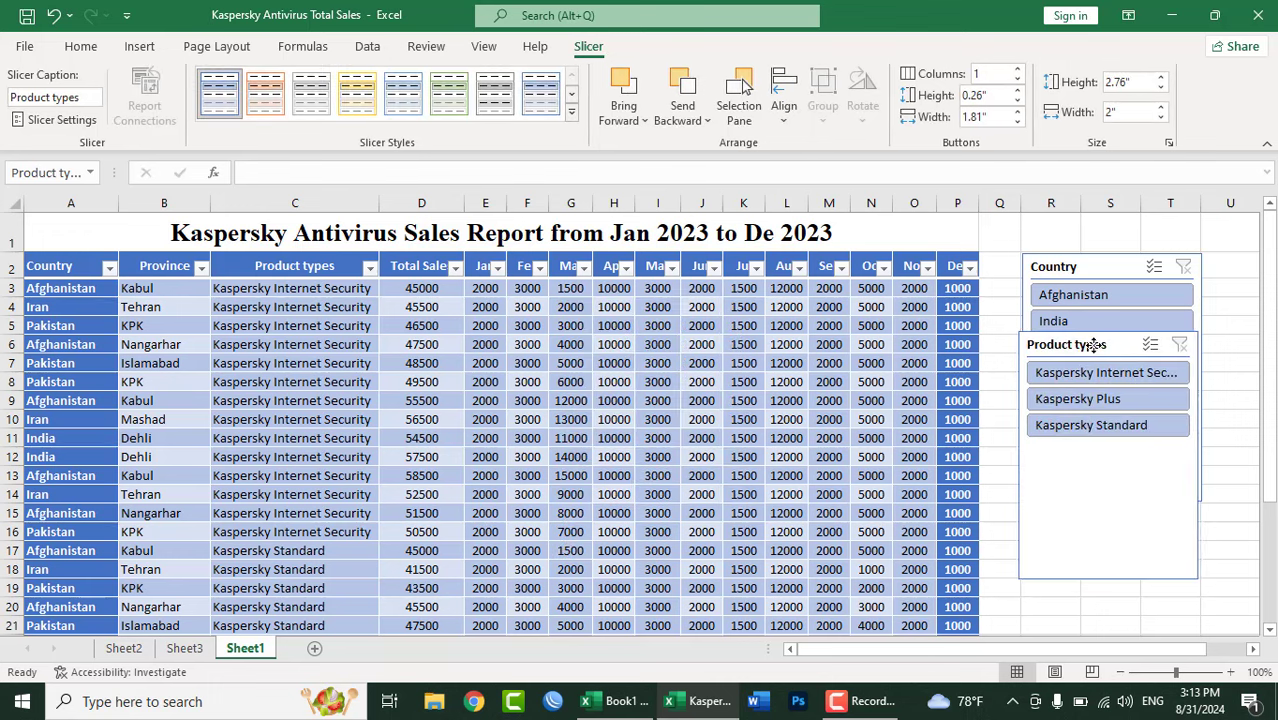
Step: Remove the Country slicer
click(1115, 267)
right_click(1108, 268)
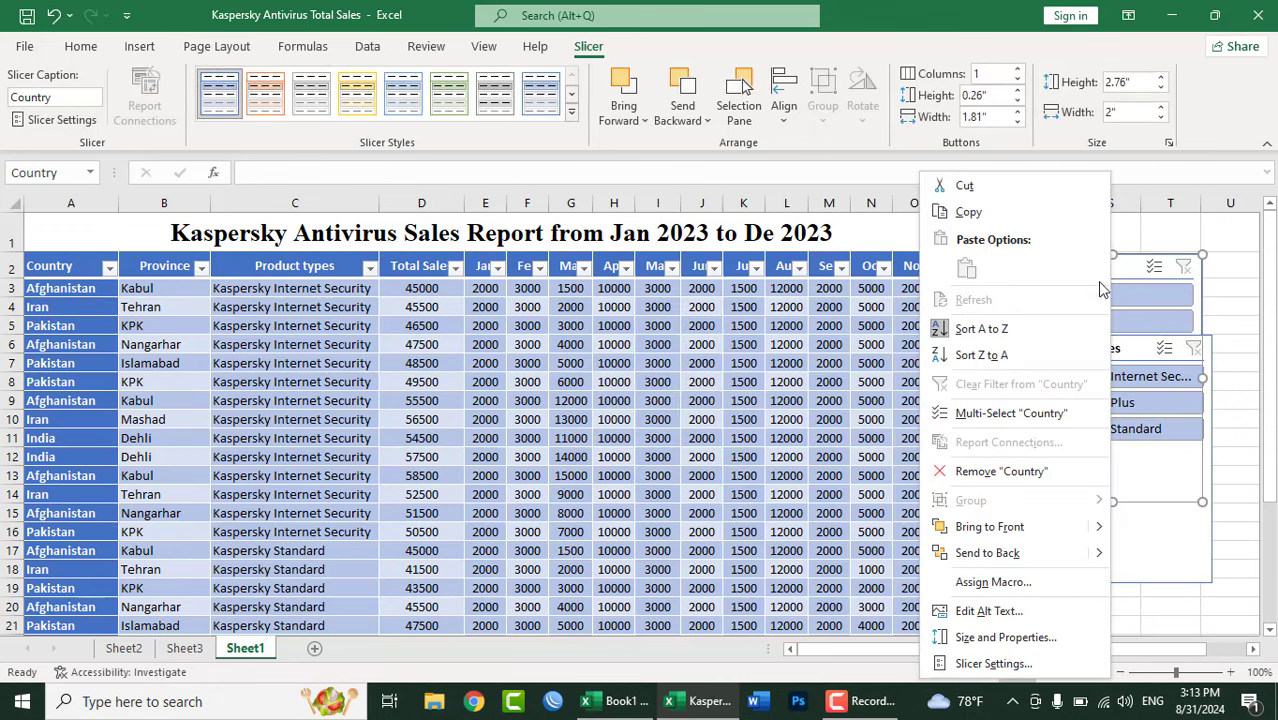
click(1016, 472)
Step: Move the Product types slicer up near row 2, filter to Kaspersky Internet Security, then clear the filter
mouse_move(1136, 350)
mouse_down()
mouse_move(1124, 246)
mouse_move(1124, 261)
mouse_up()
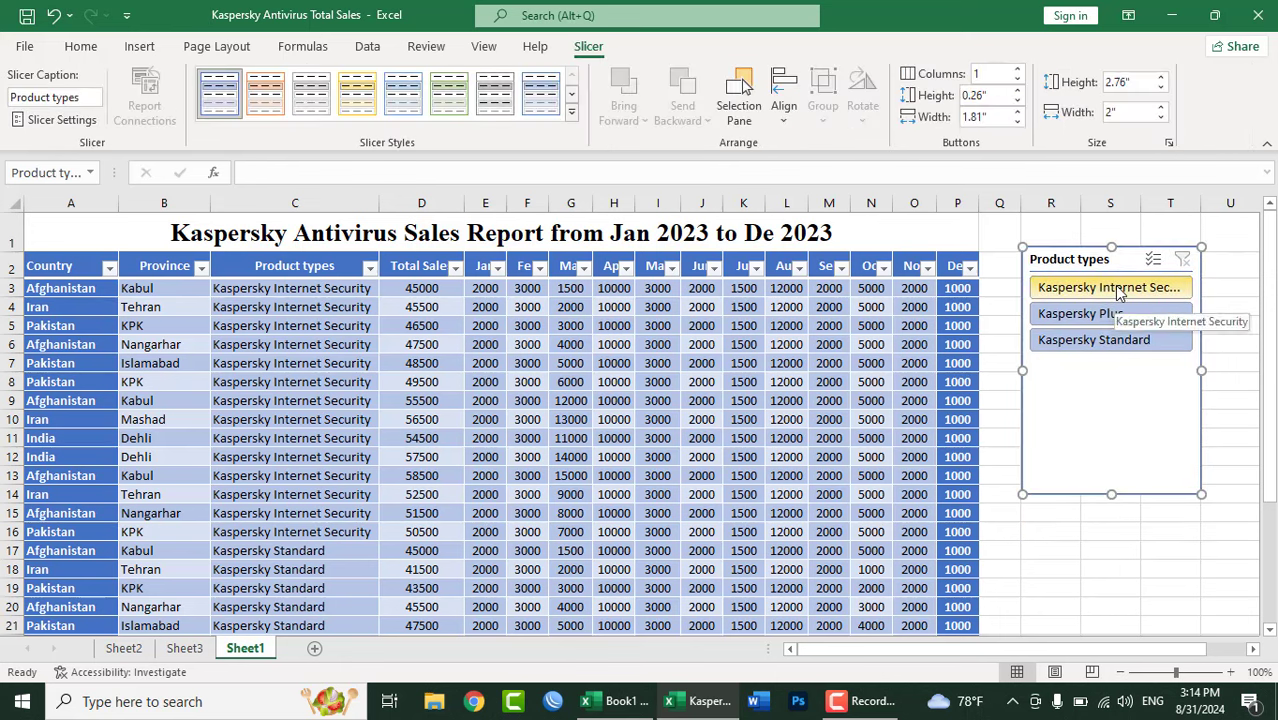
click(1119, 290)
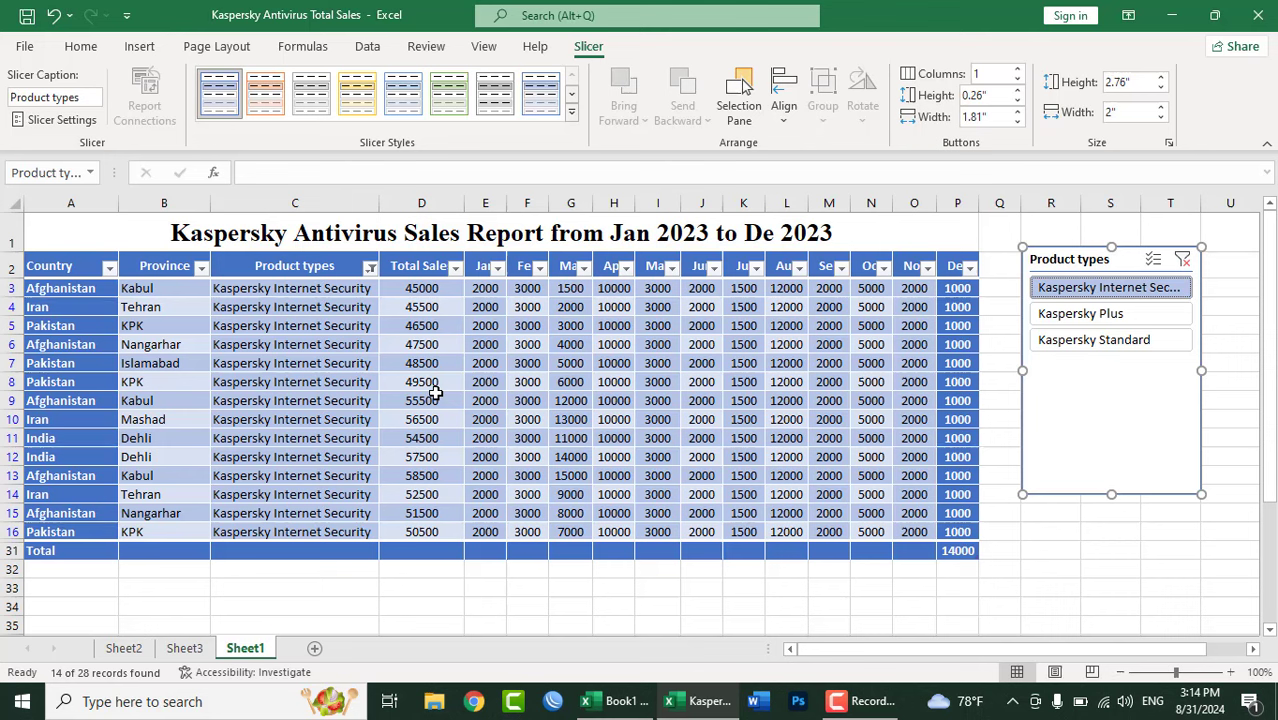
click(1183, 260)
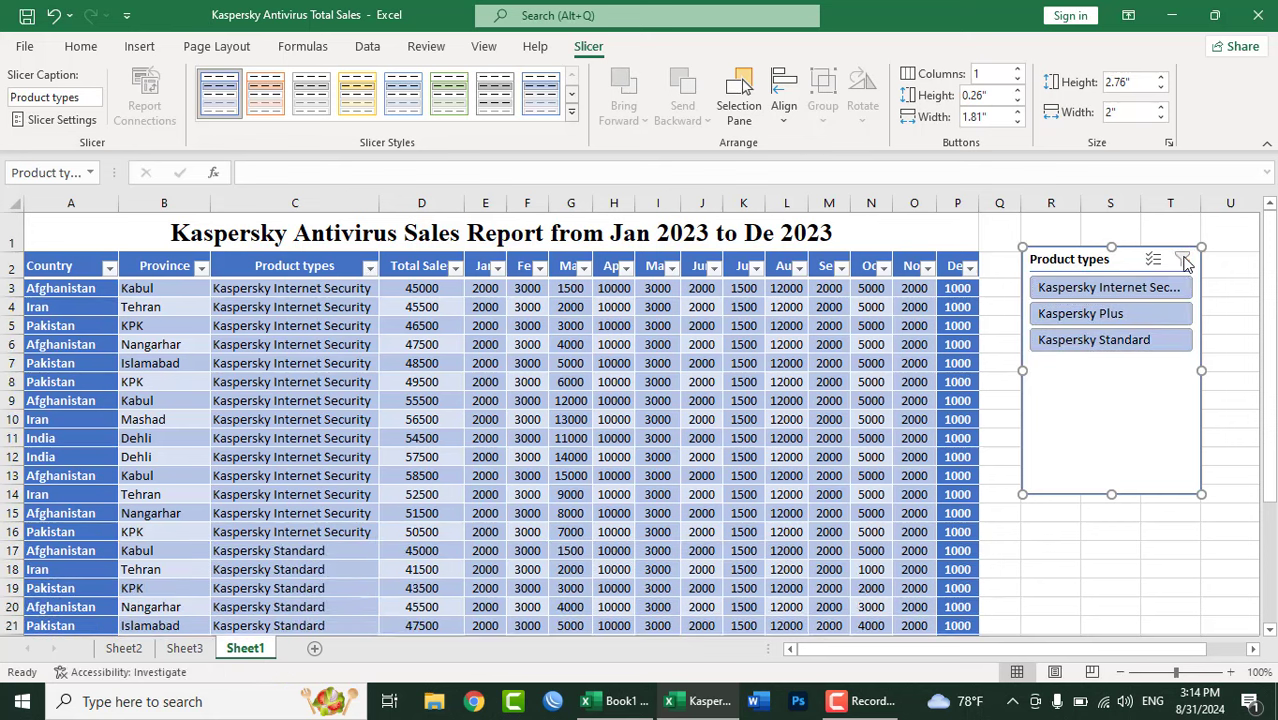
Step: Remove the Product types slicer from the sheet
right_click(1133, 262)
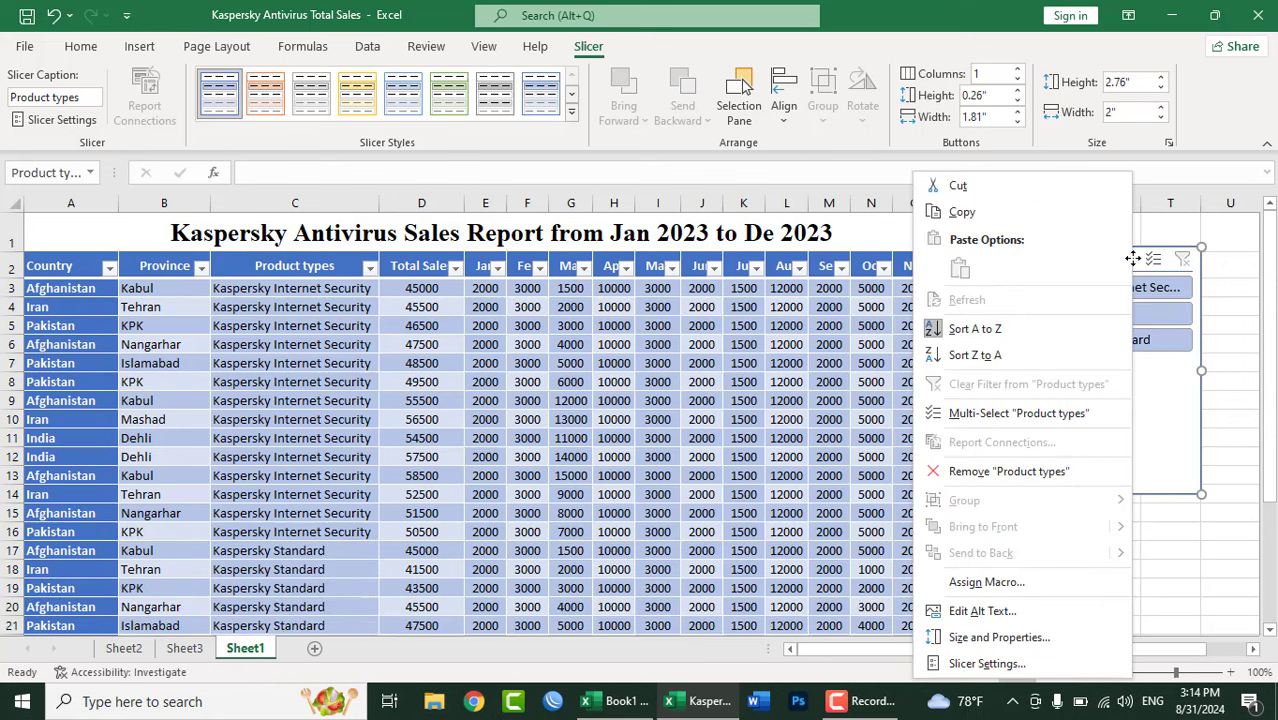
click(980, 473)
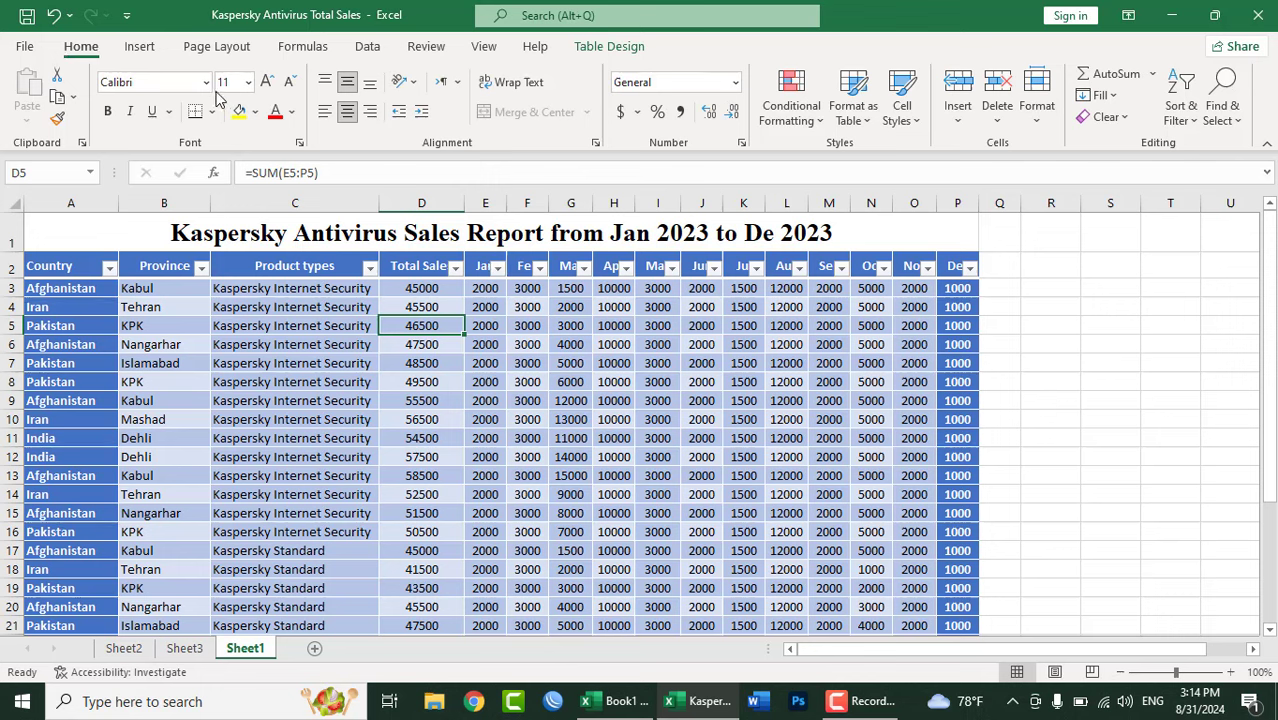
click(140, 47)
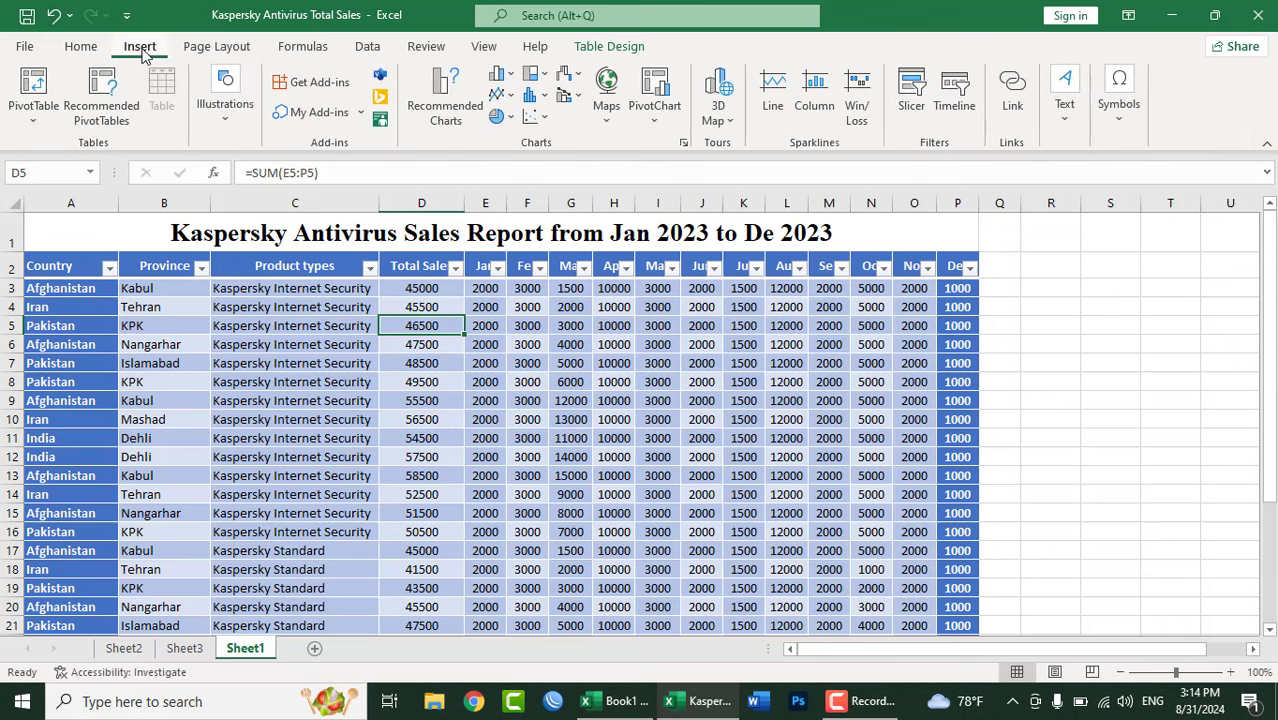
Step: Convert Table2 back to a normal range, confirming with Yes
click(843, 443)
click(609, 46)
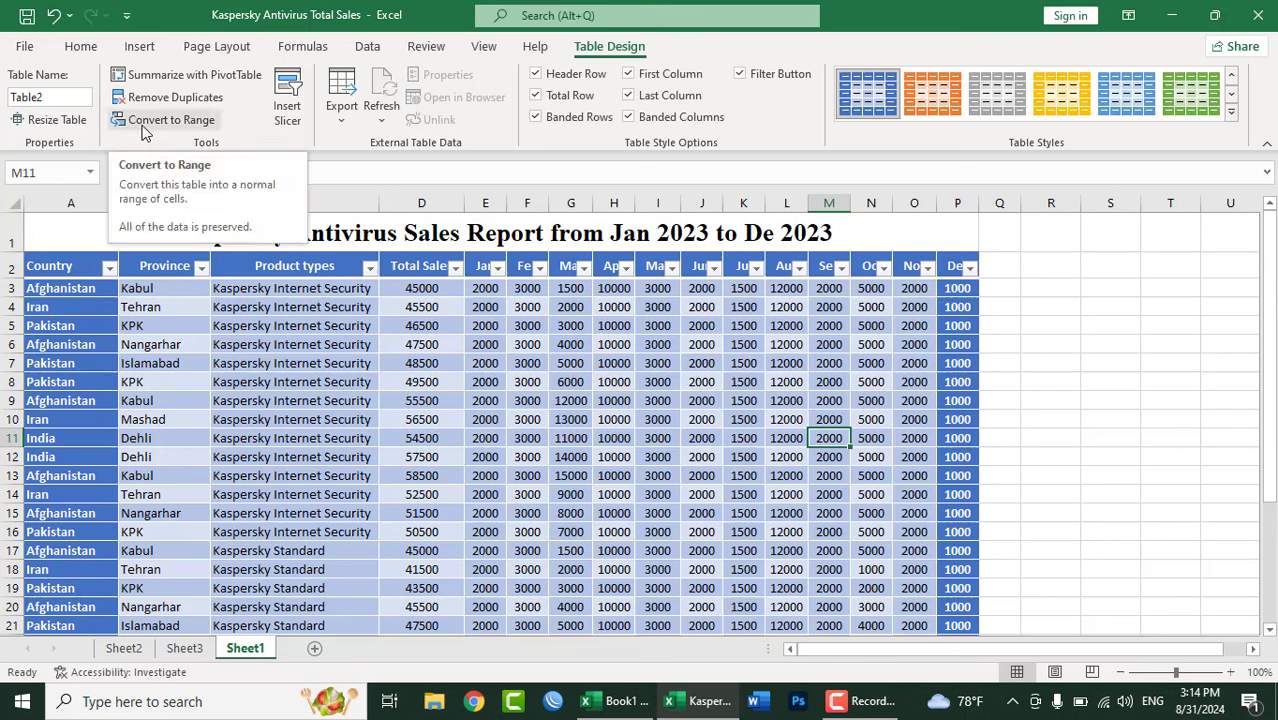
click(143, 124)
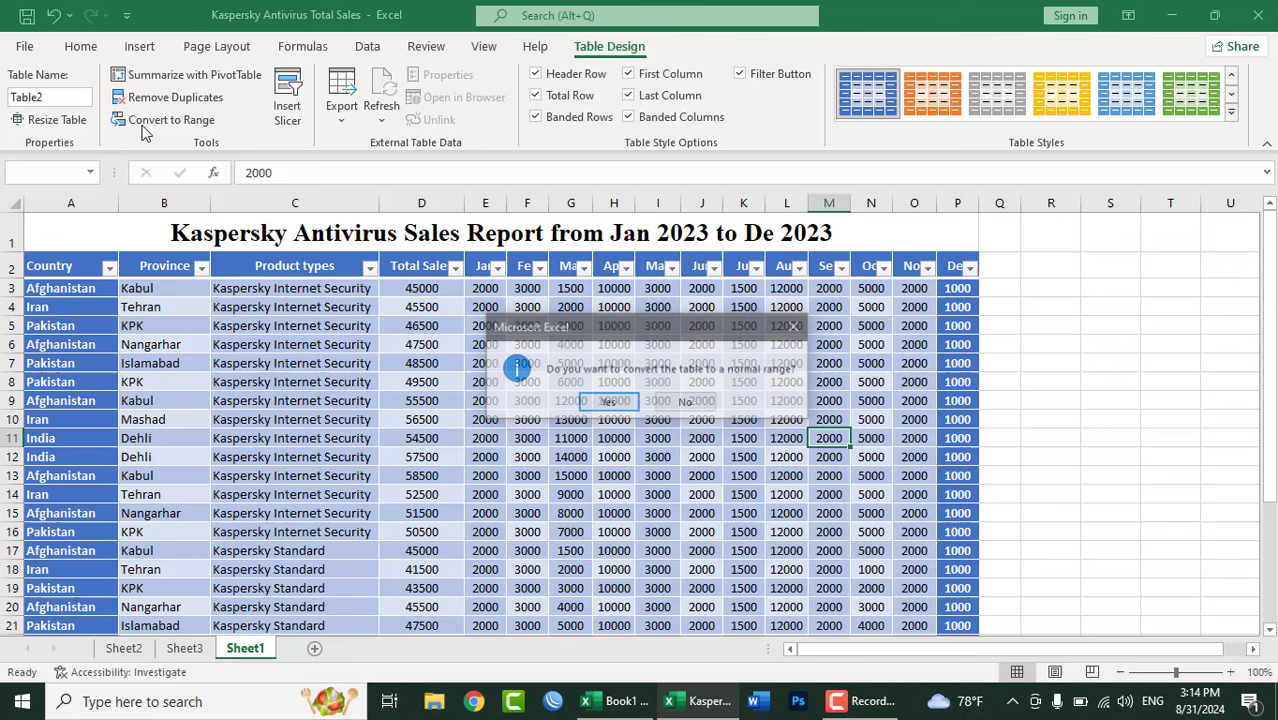
click(606, 404)
Step: Check the converted range by selecting cells I3, G9 and E6
click(371, 327)
click(640, 288)
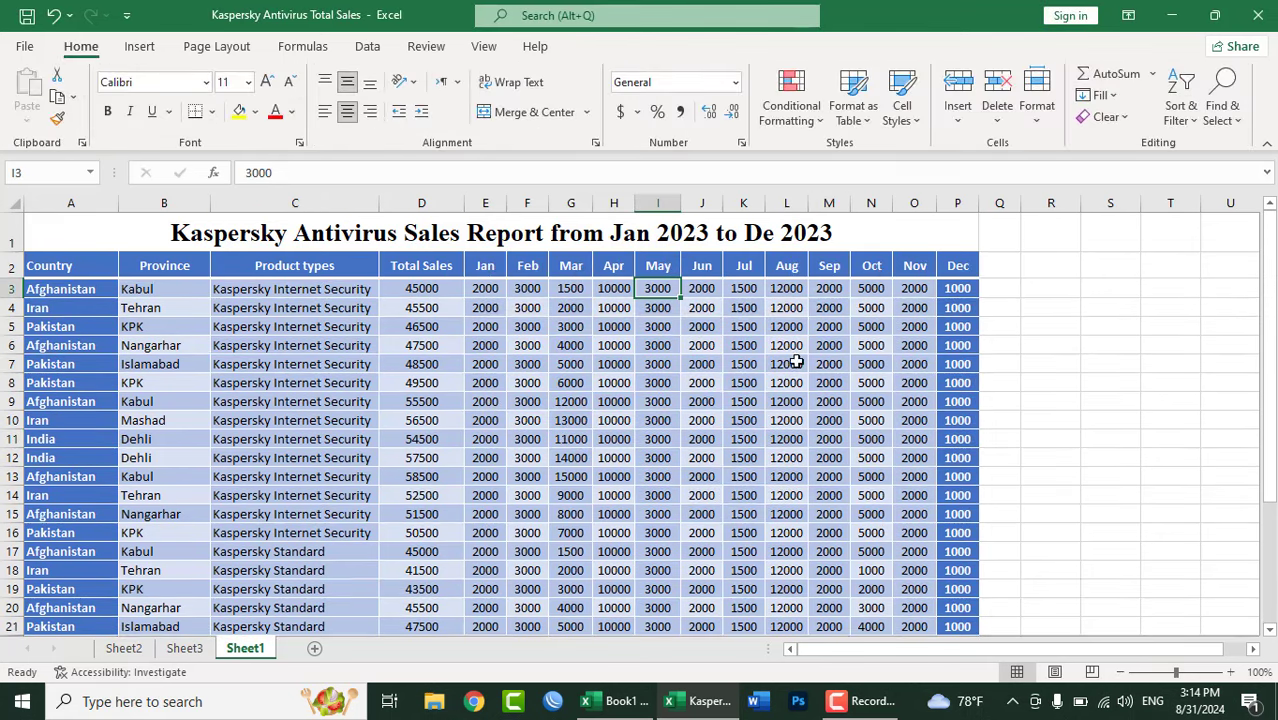
scroll(622, 463, down, 3)
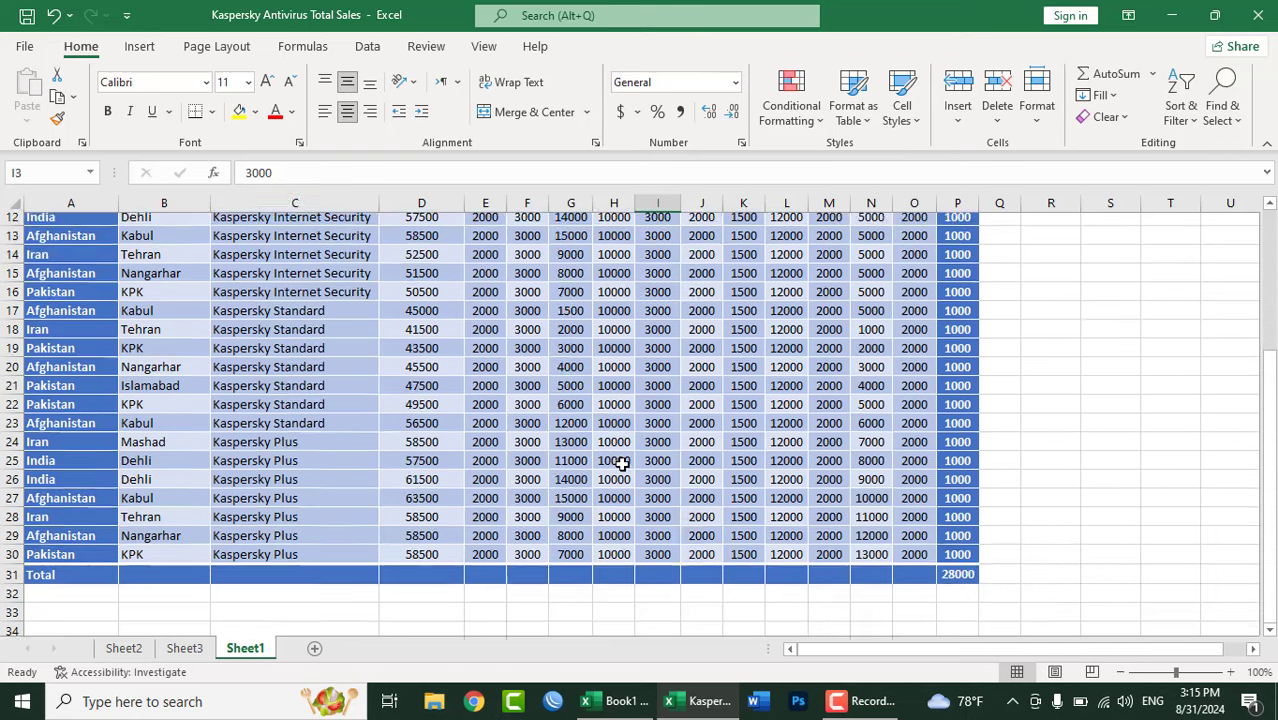
scroll(622, 463, up, 3)
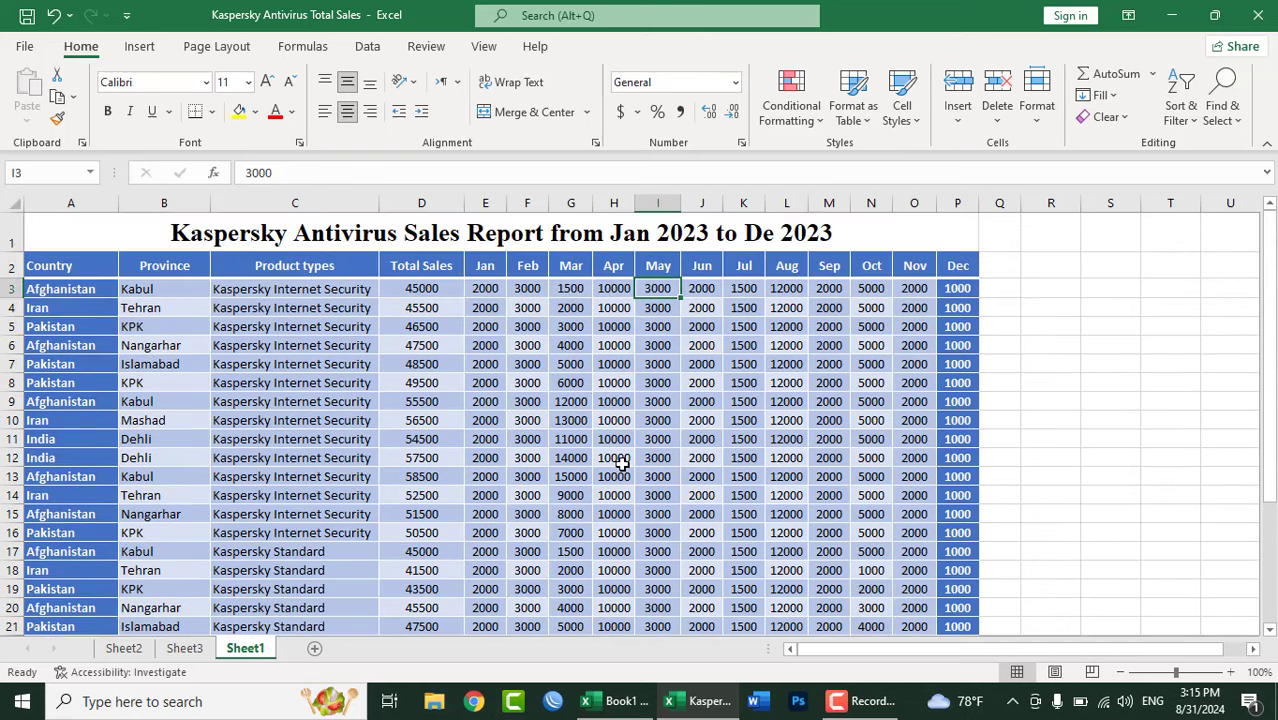
click(555, 397)
click(500, 351)
Step: View the PivotTable source options on the Insert ribbon, then dismiss them without creating one
click(268, 310)
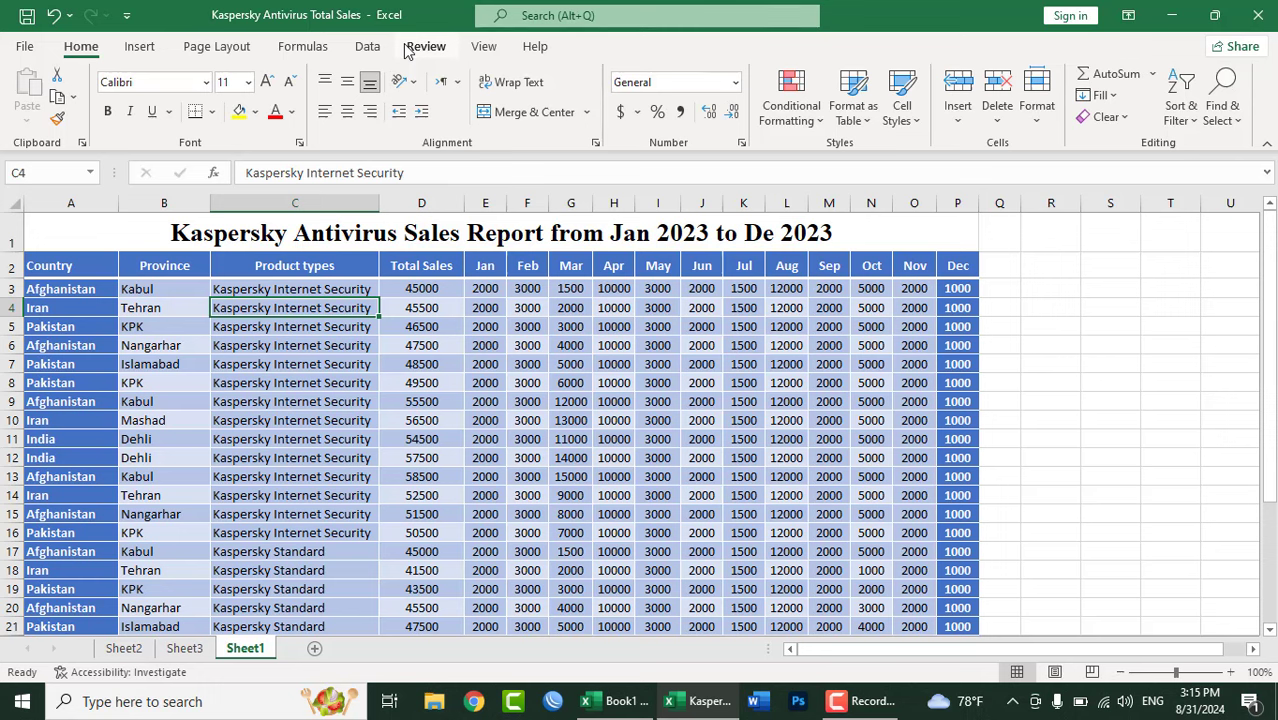
click(139, 47)
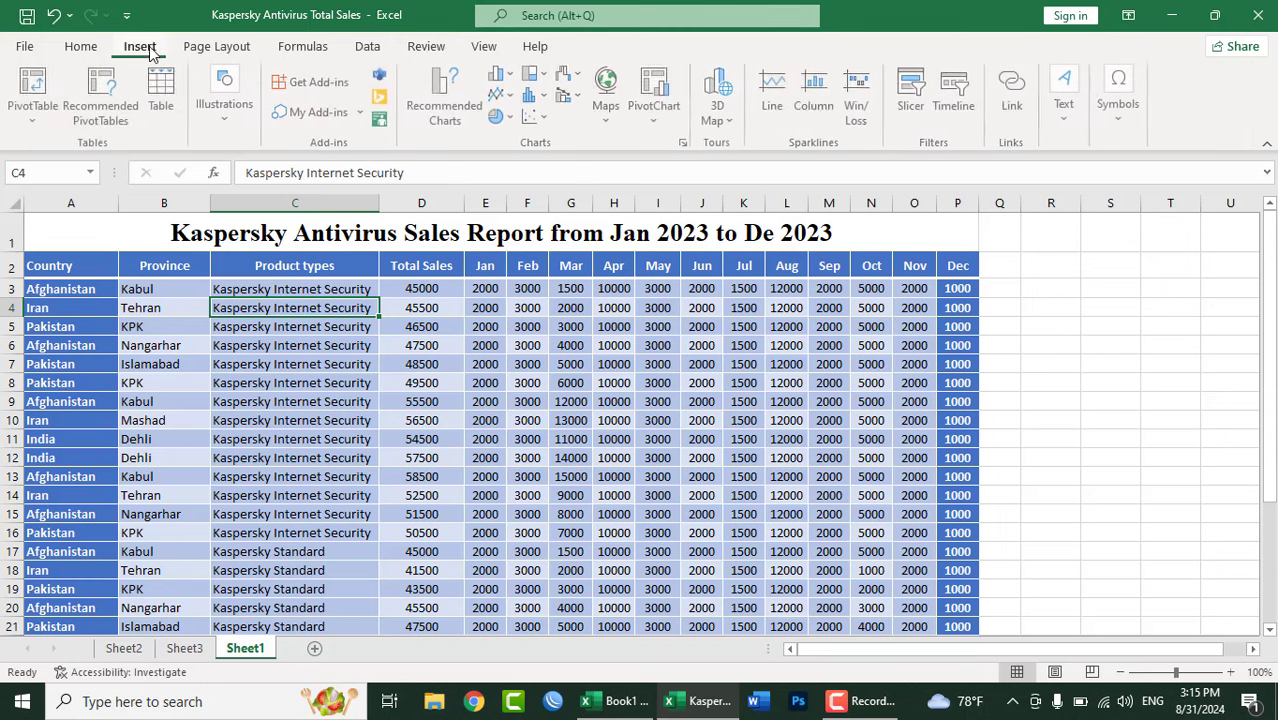
click(32, 127)
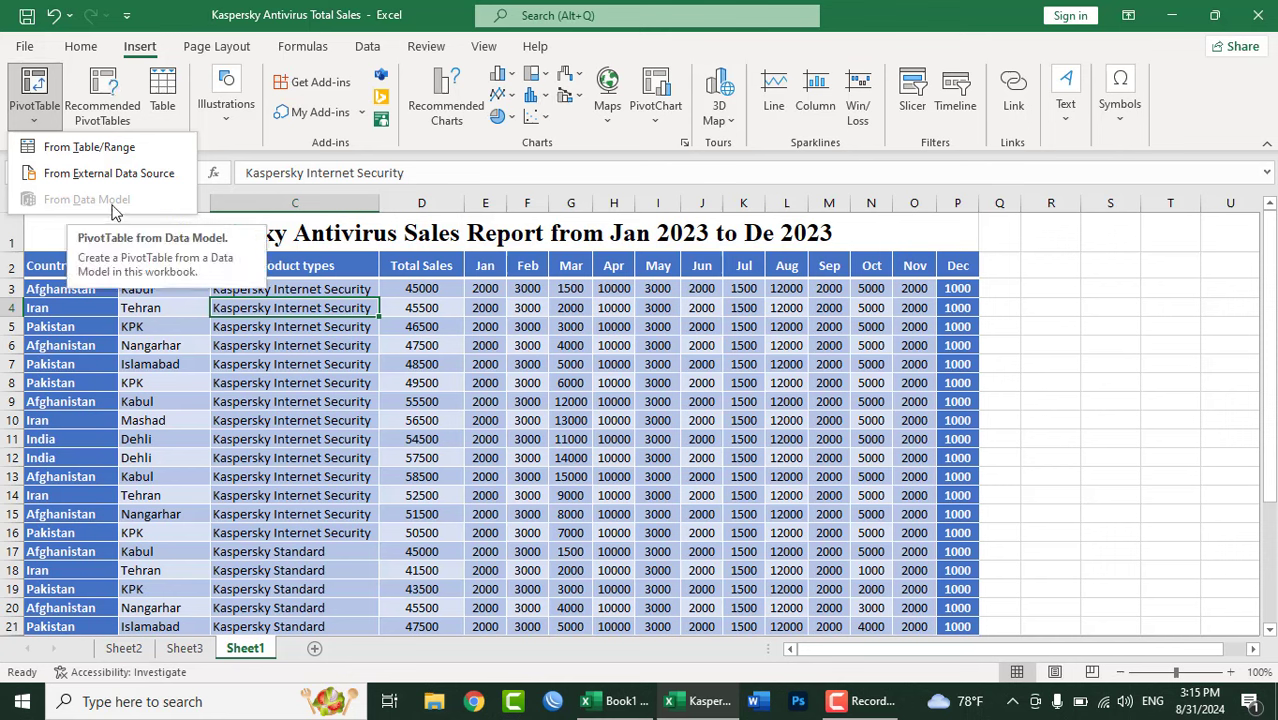
key(Escape)
click(633, 317)
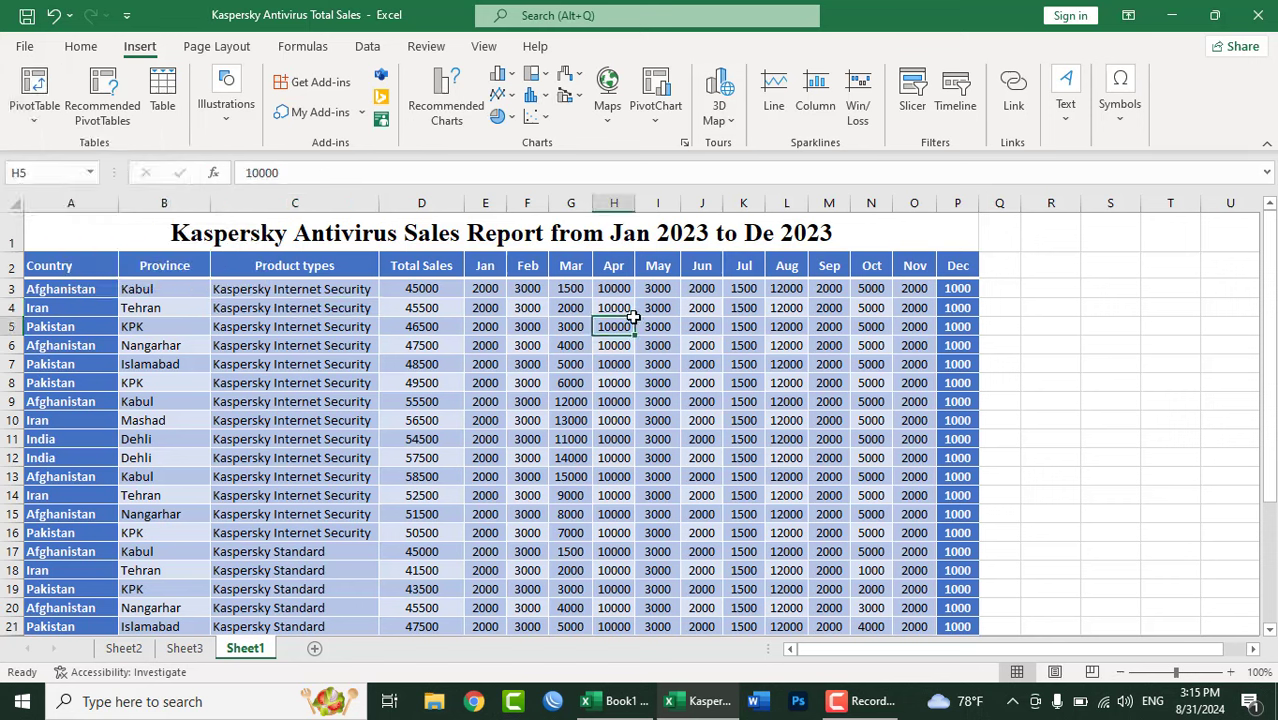